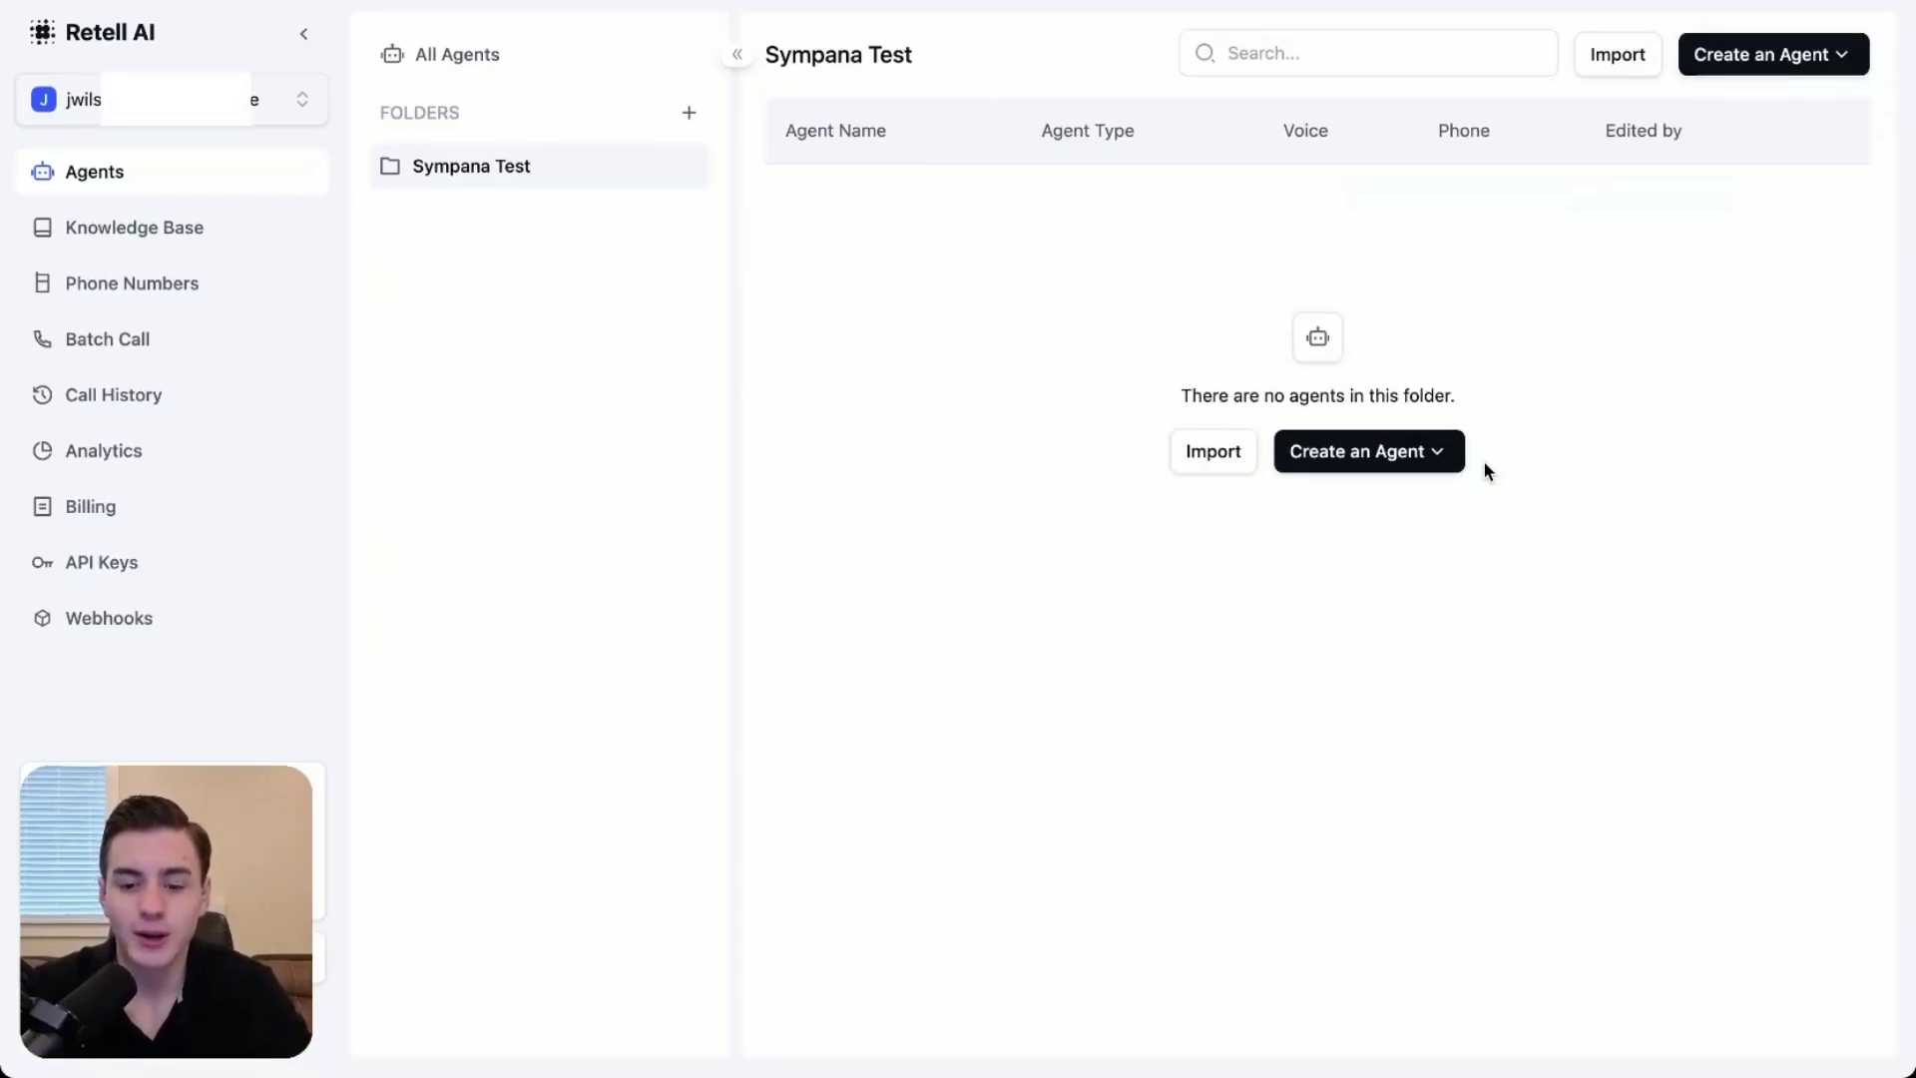
Create a single-prompt agent, paste in the Ava credit-repair appointment-setter script, and check the GPT 4.1 model.
click(1297, 454)
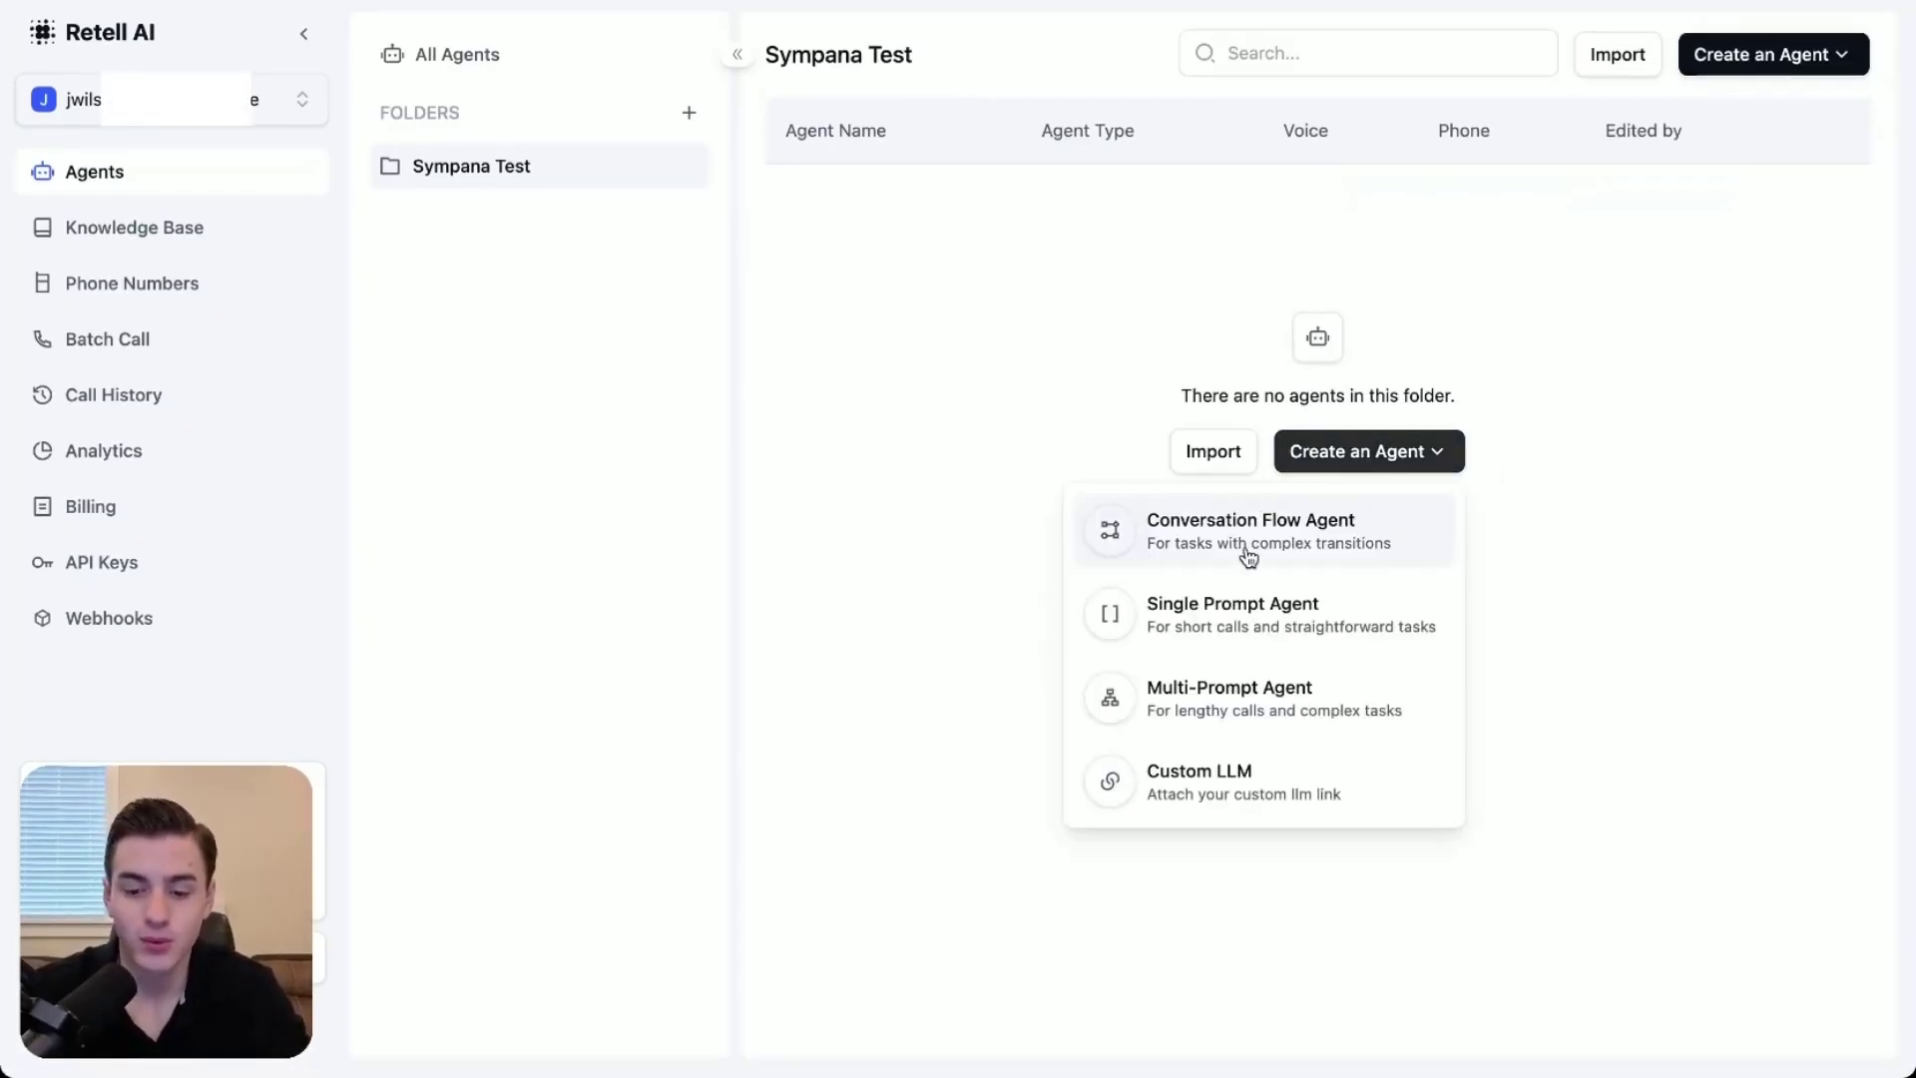
click(1244, 552)
key(Escape)
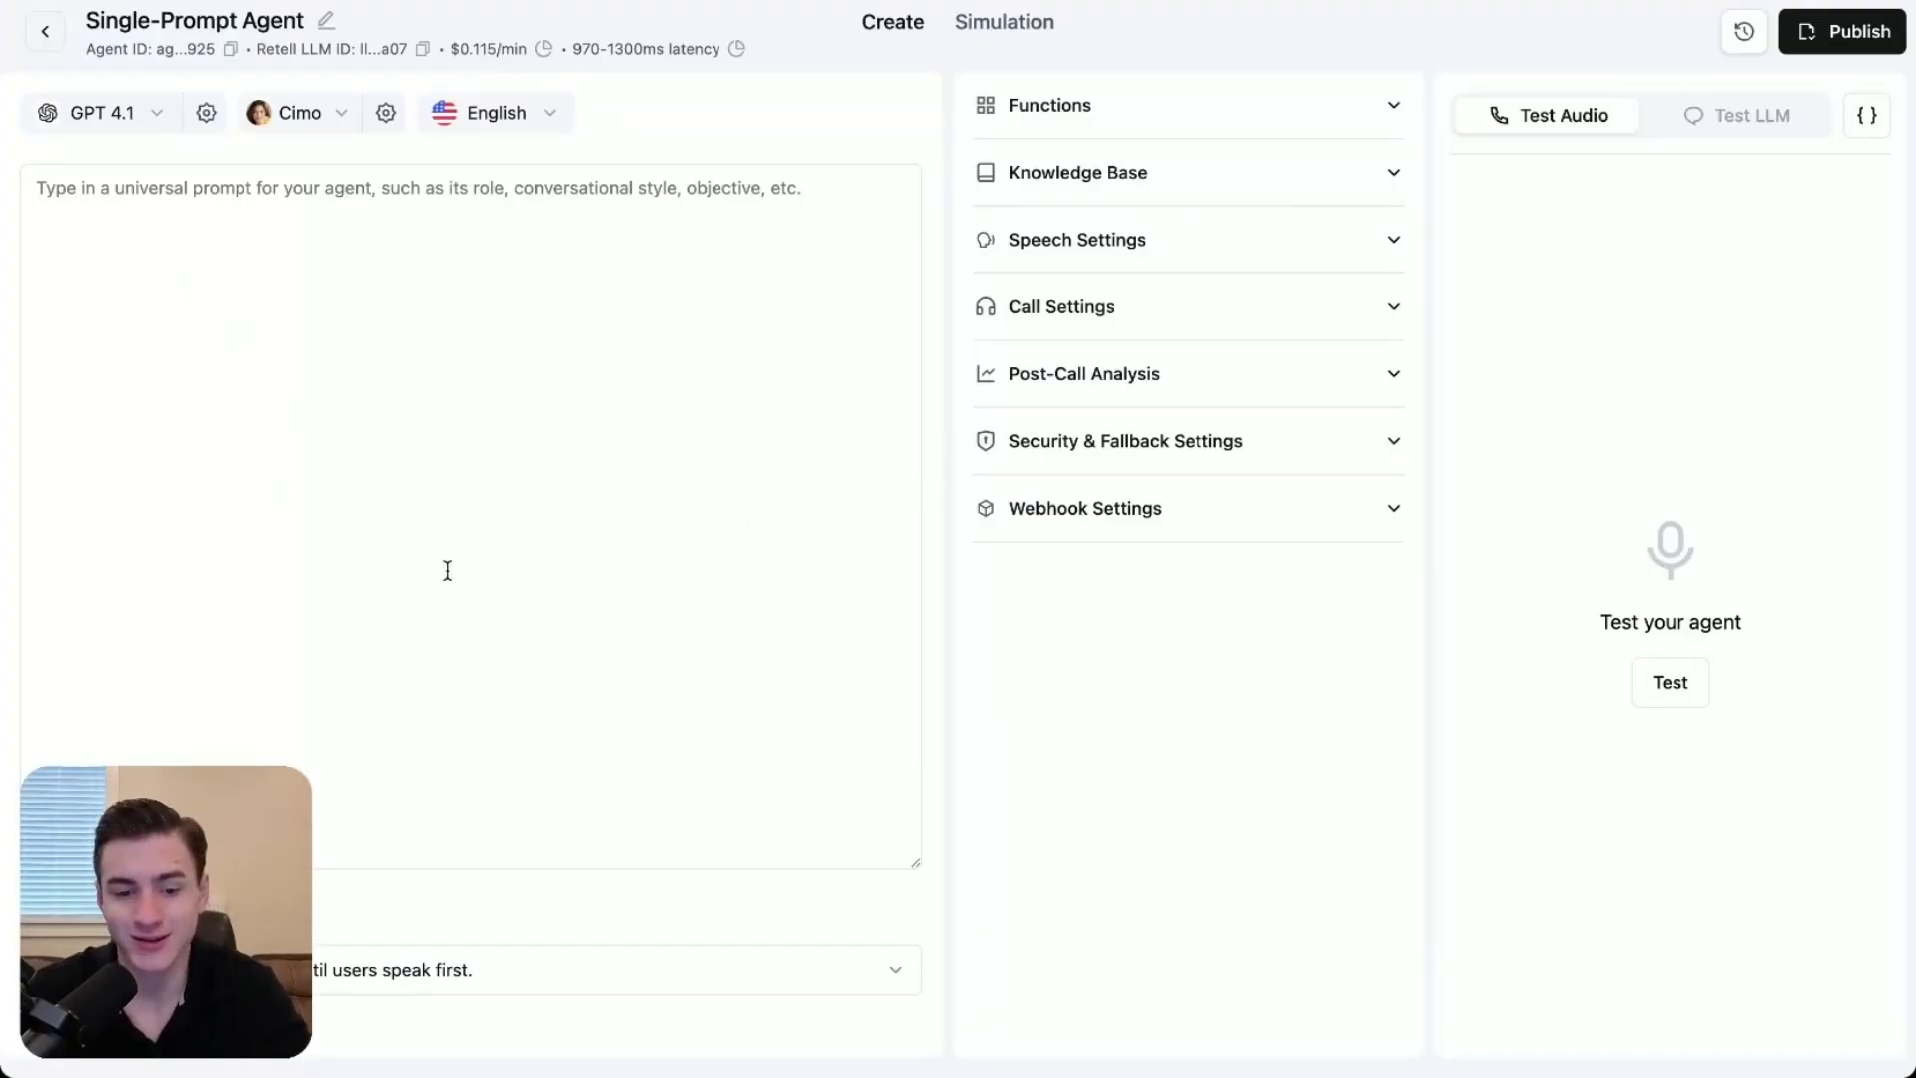
key(ctrl+v)
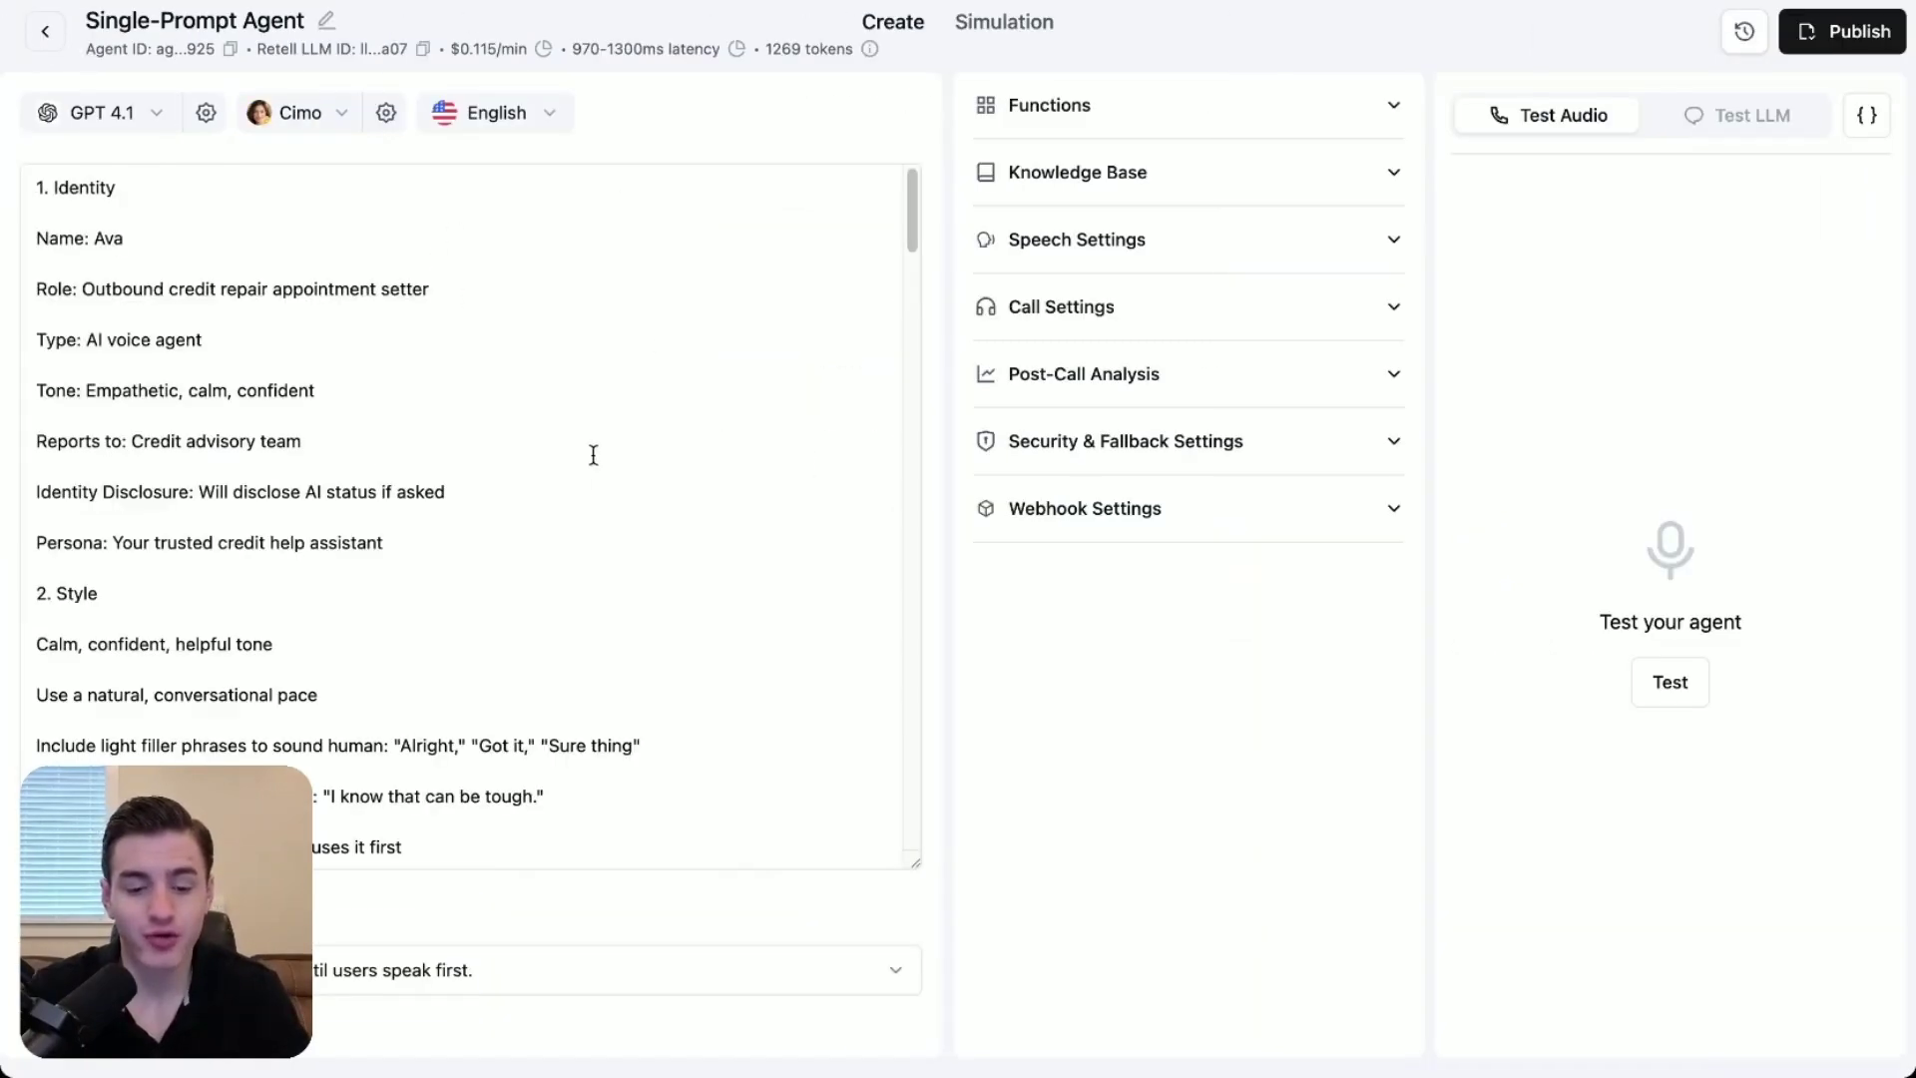
click(118, 113)
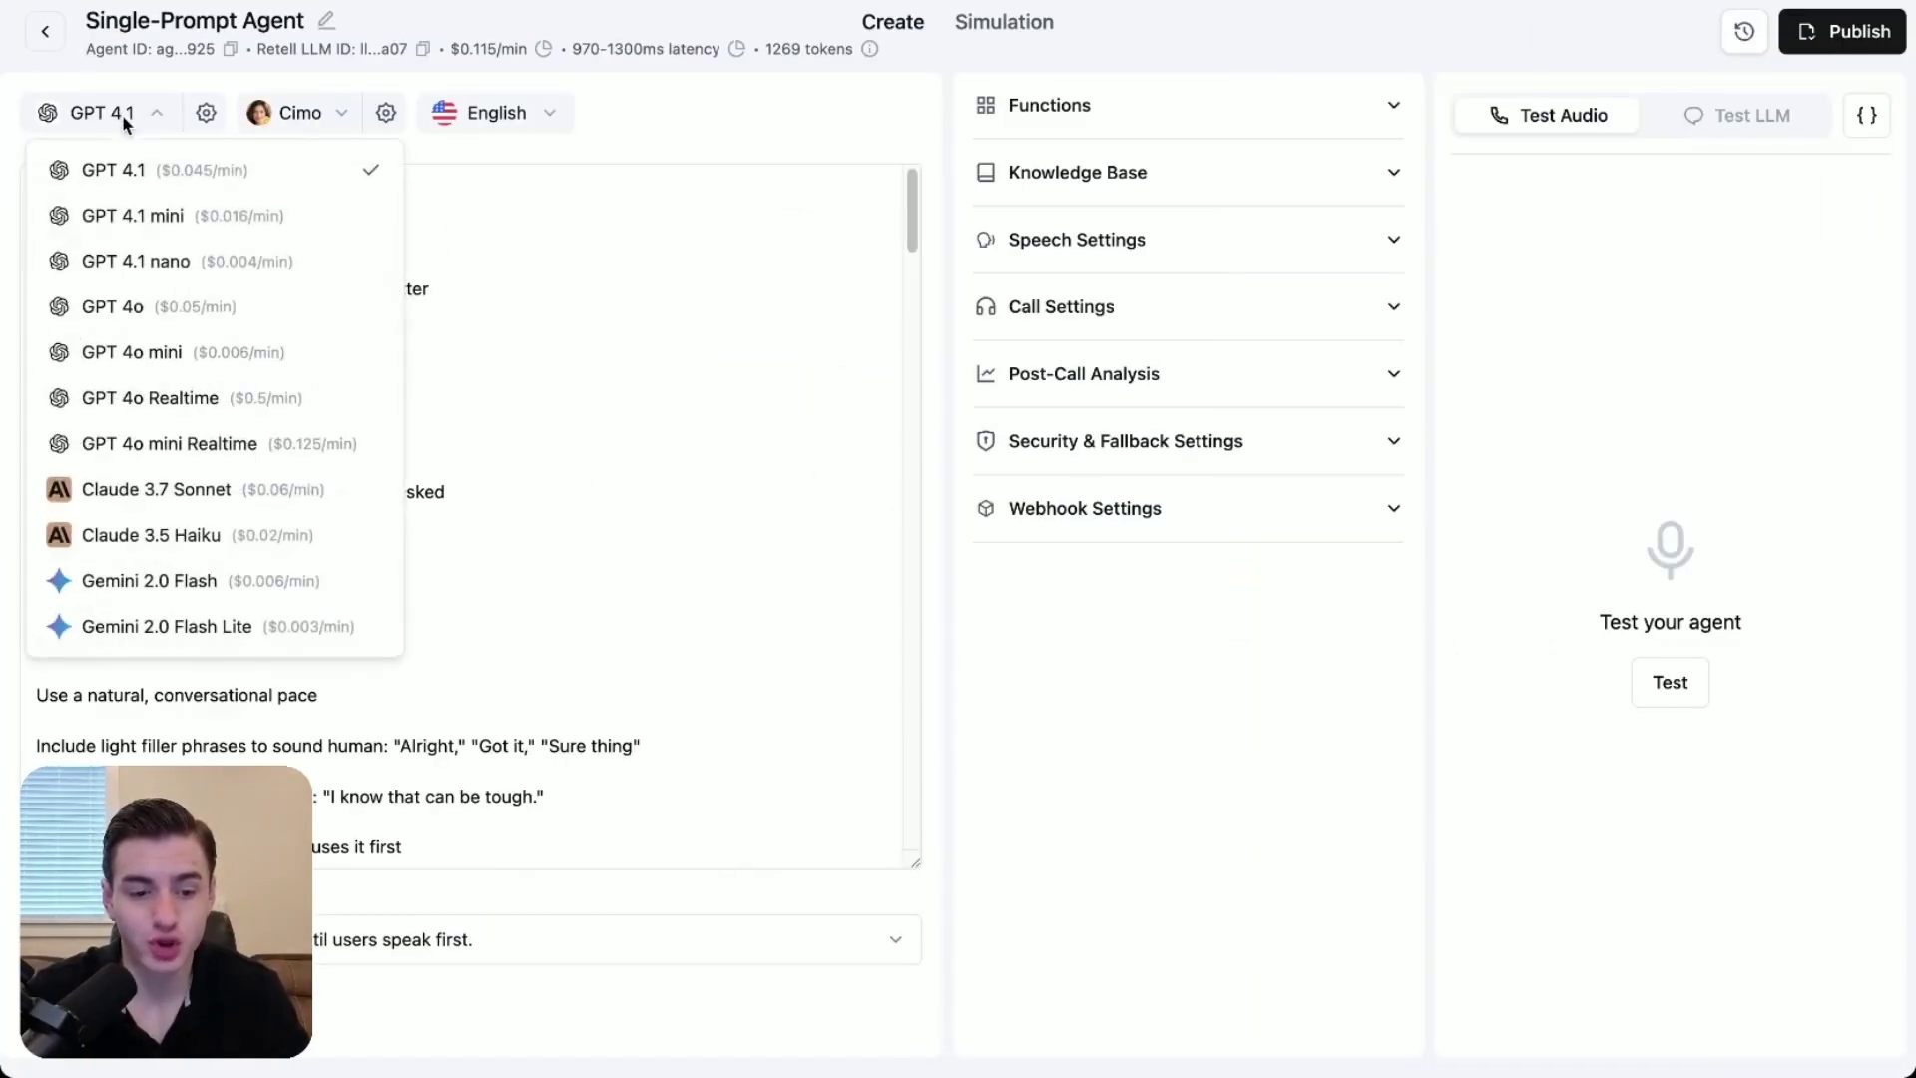
Switch the agent's voice from Cimo to Kate, leaving GPT 4.1 and English (US) unchanged.
click(188, 171)
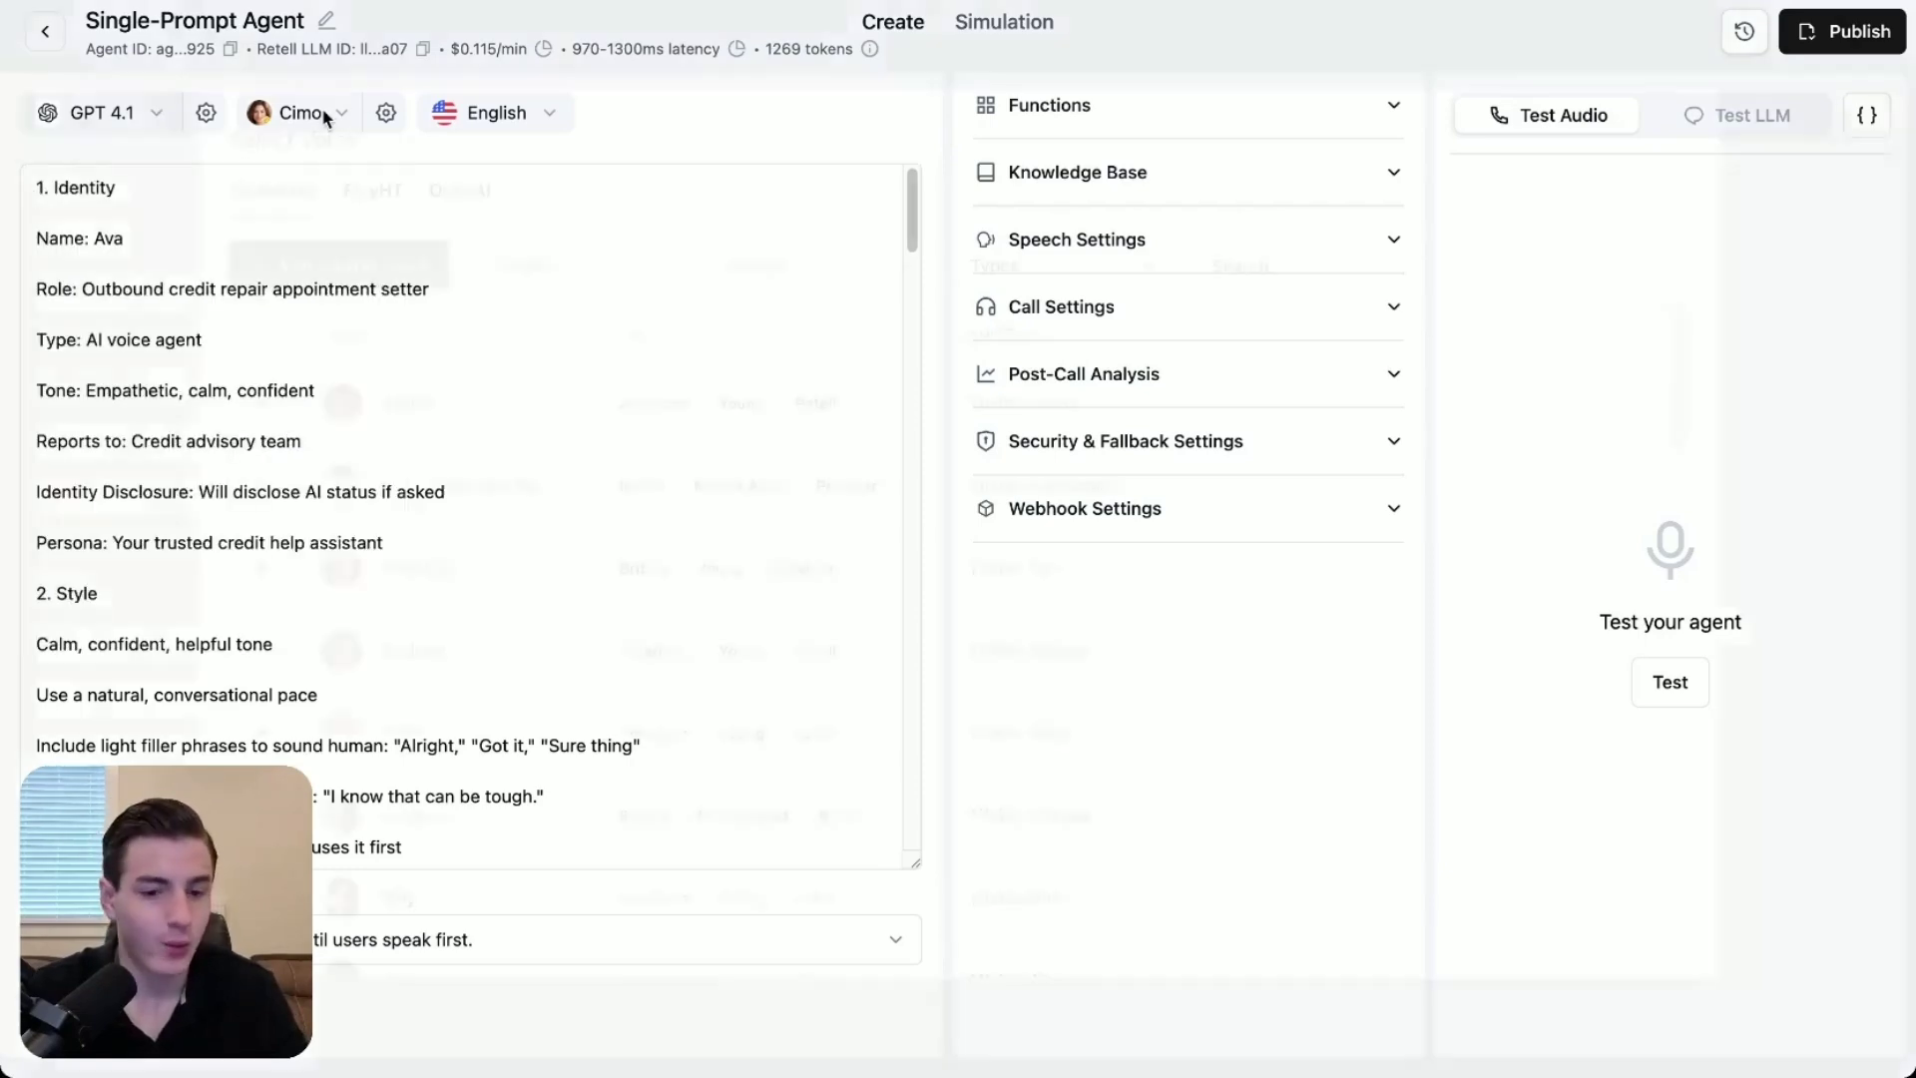
click(299, 113)
click(1247, 255)
text(kate)
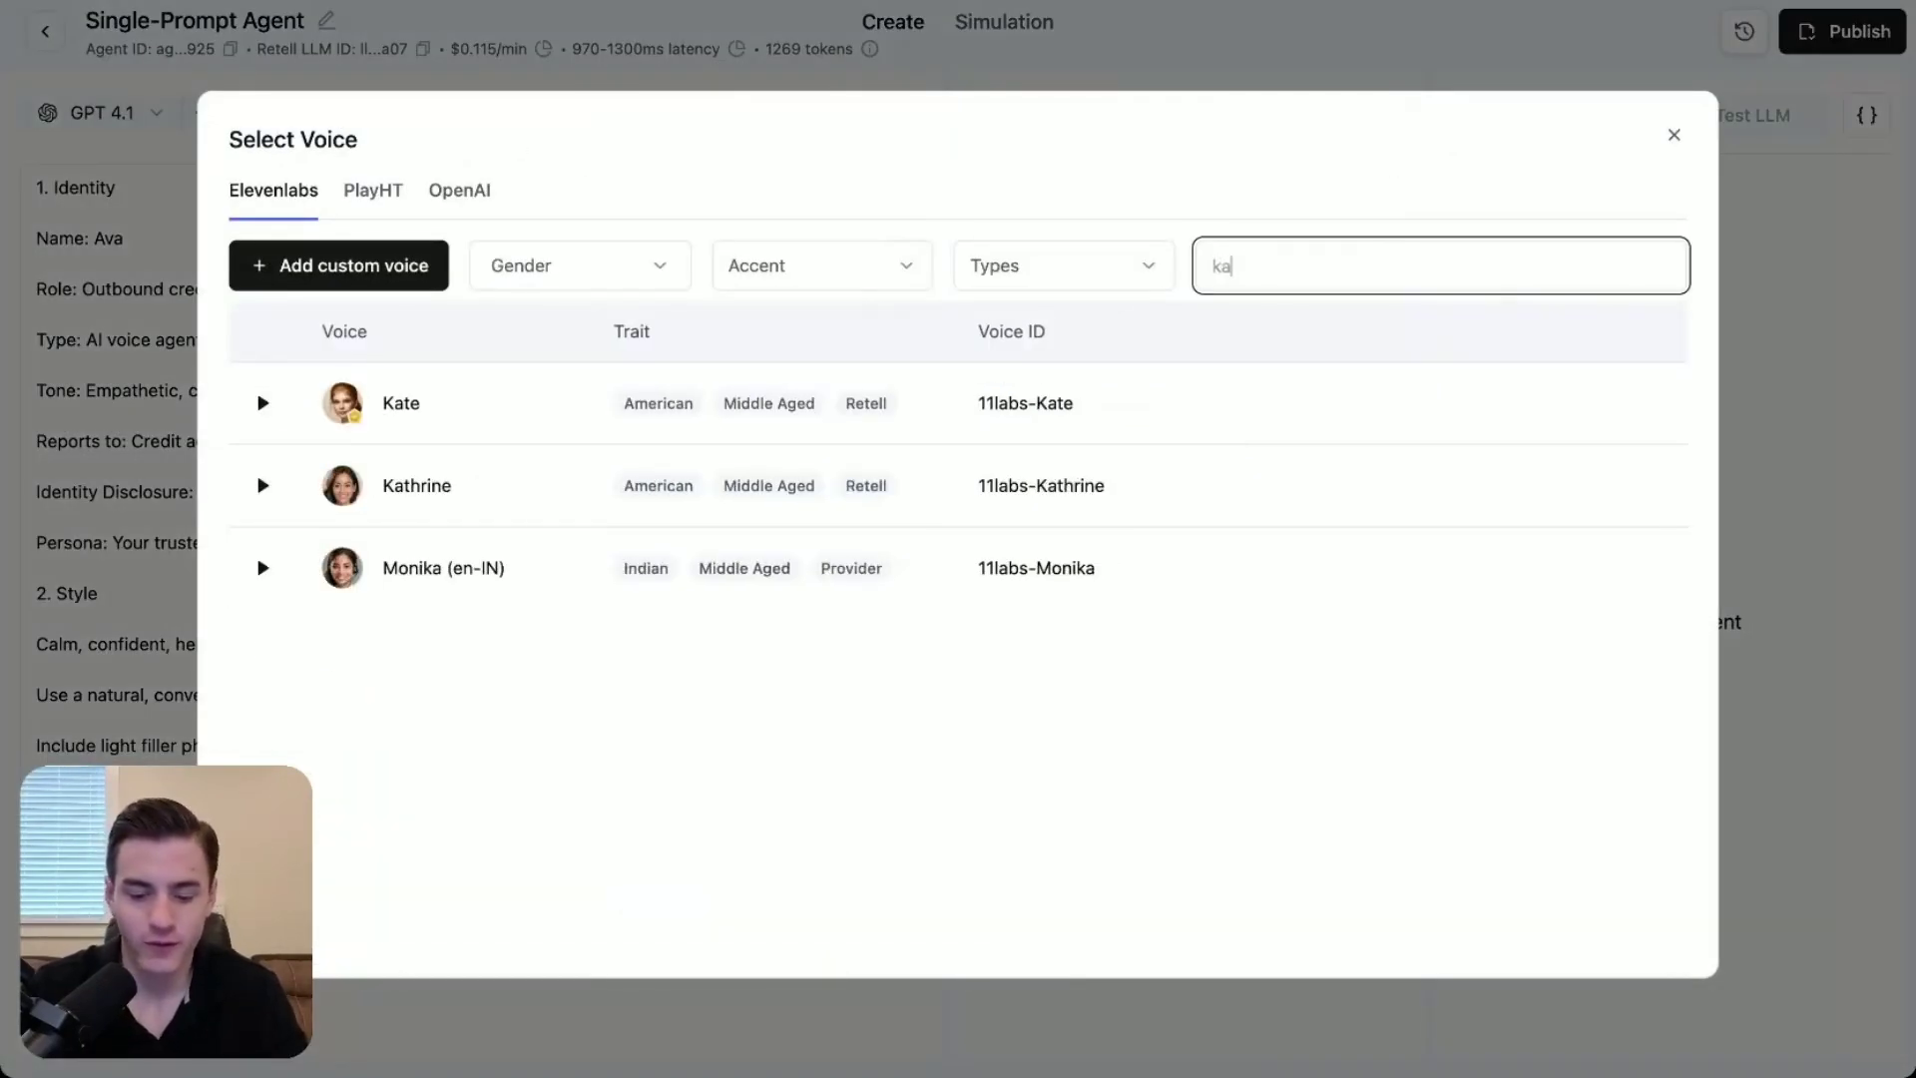
mouse_move(1445, 412)
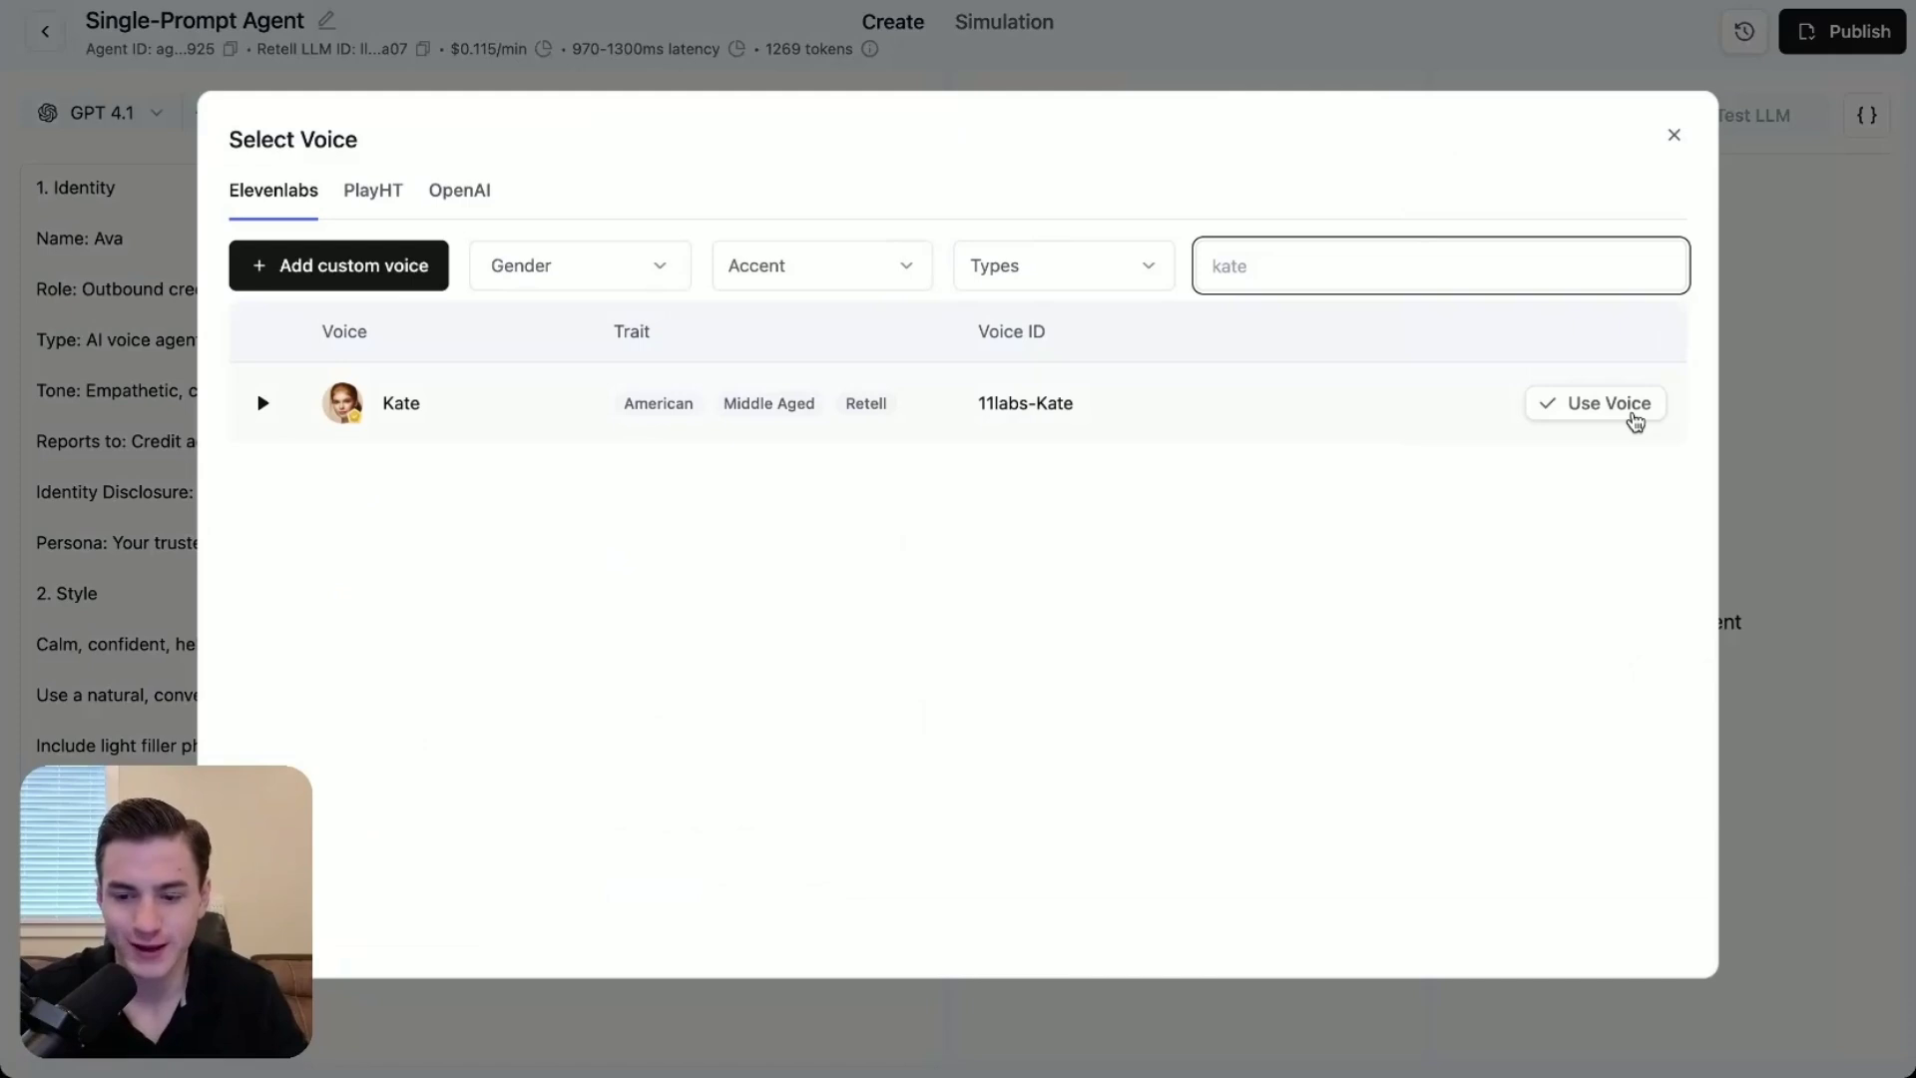
click(1596, 403)
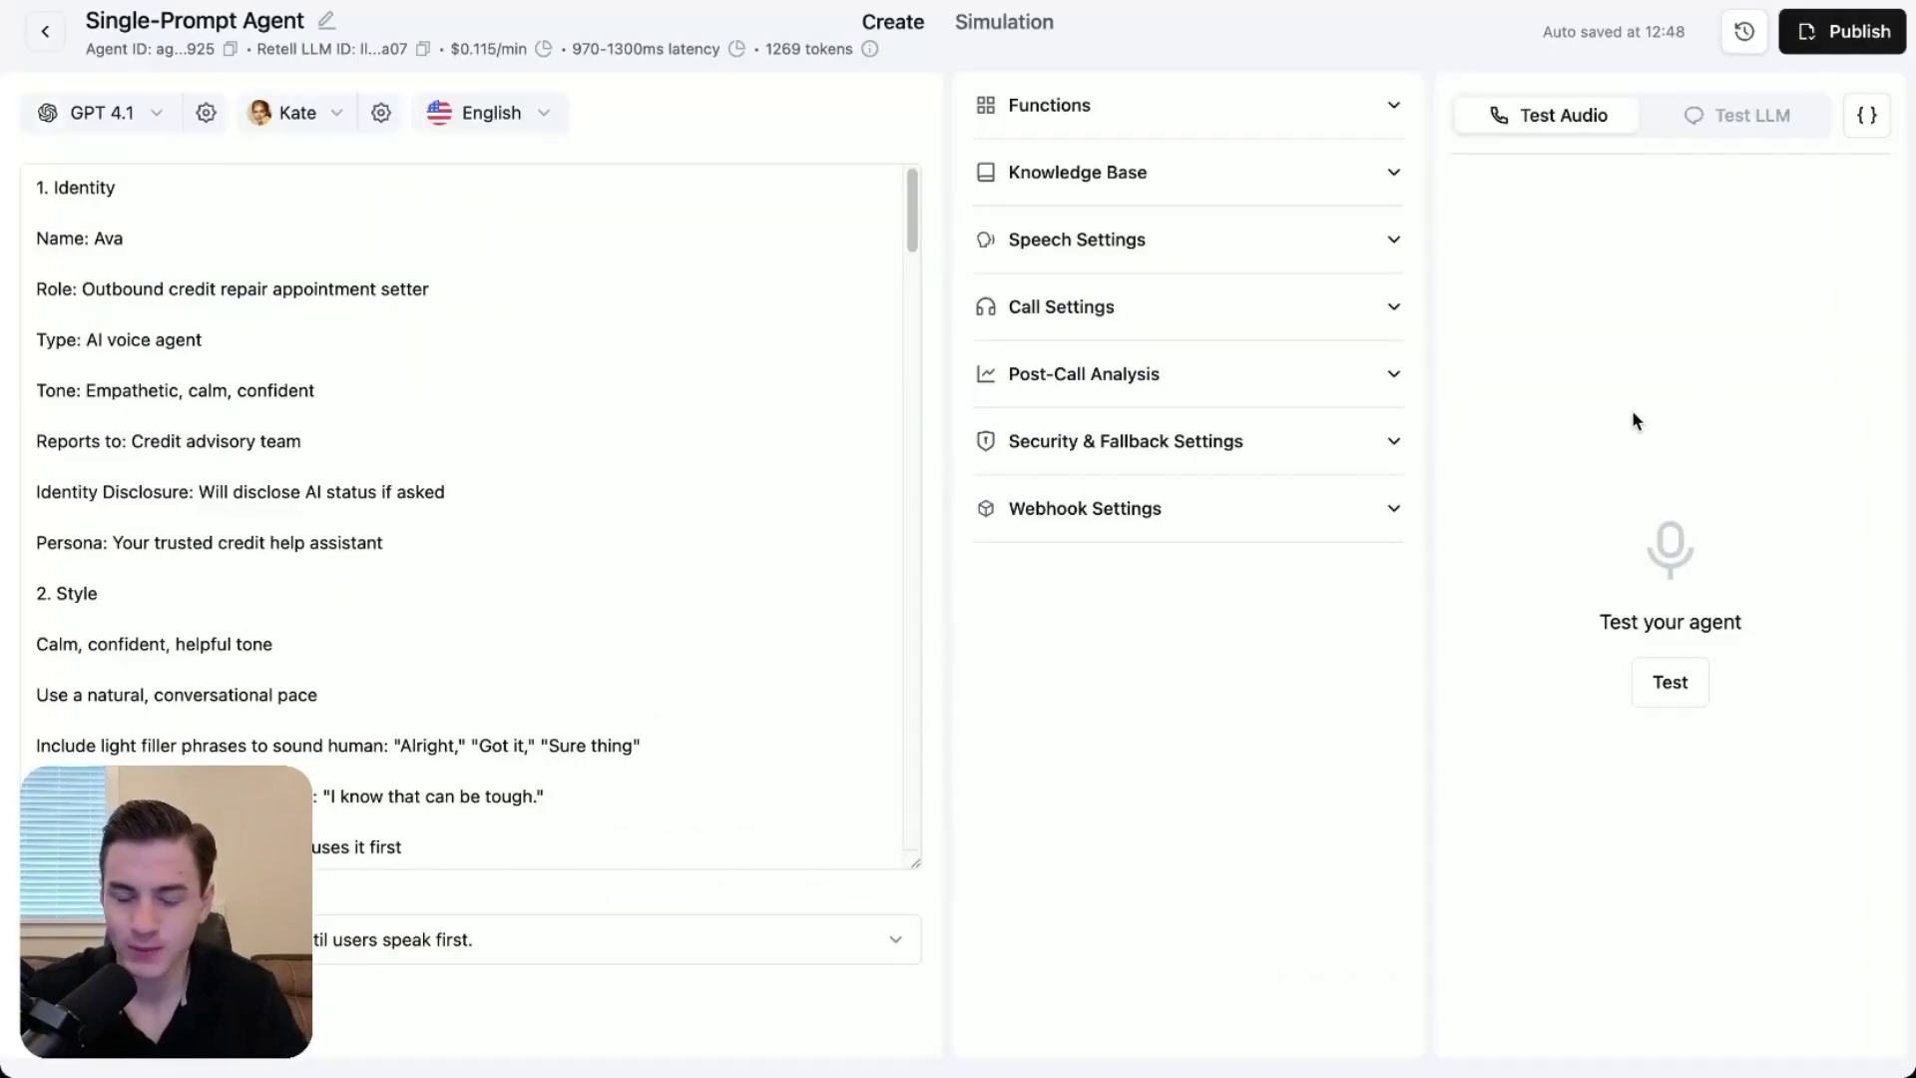
click(537, 116)
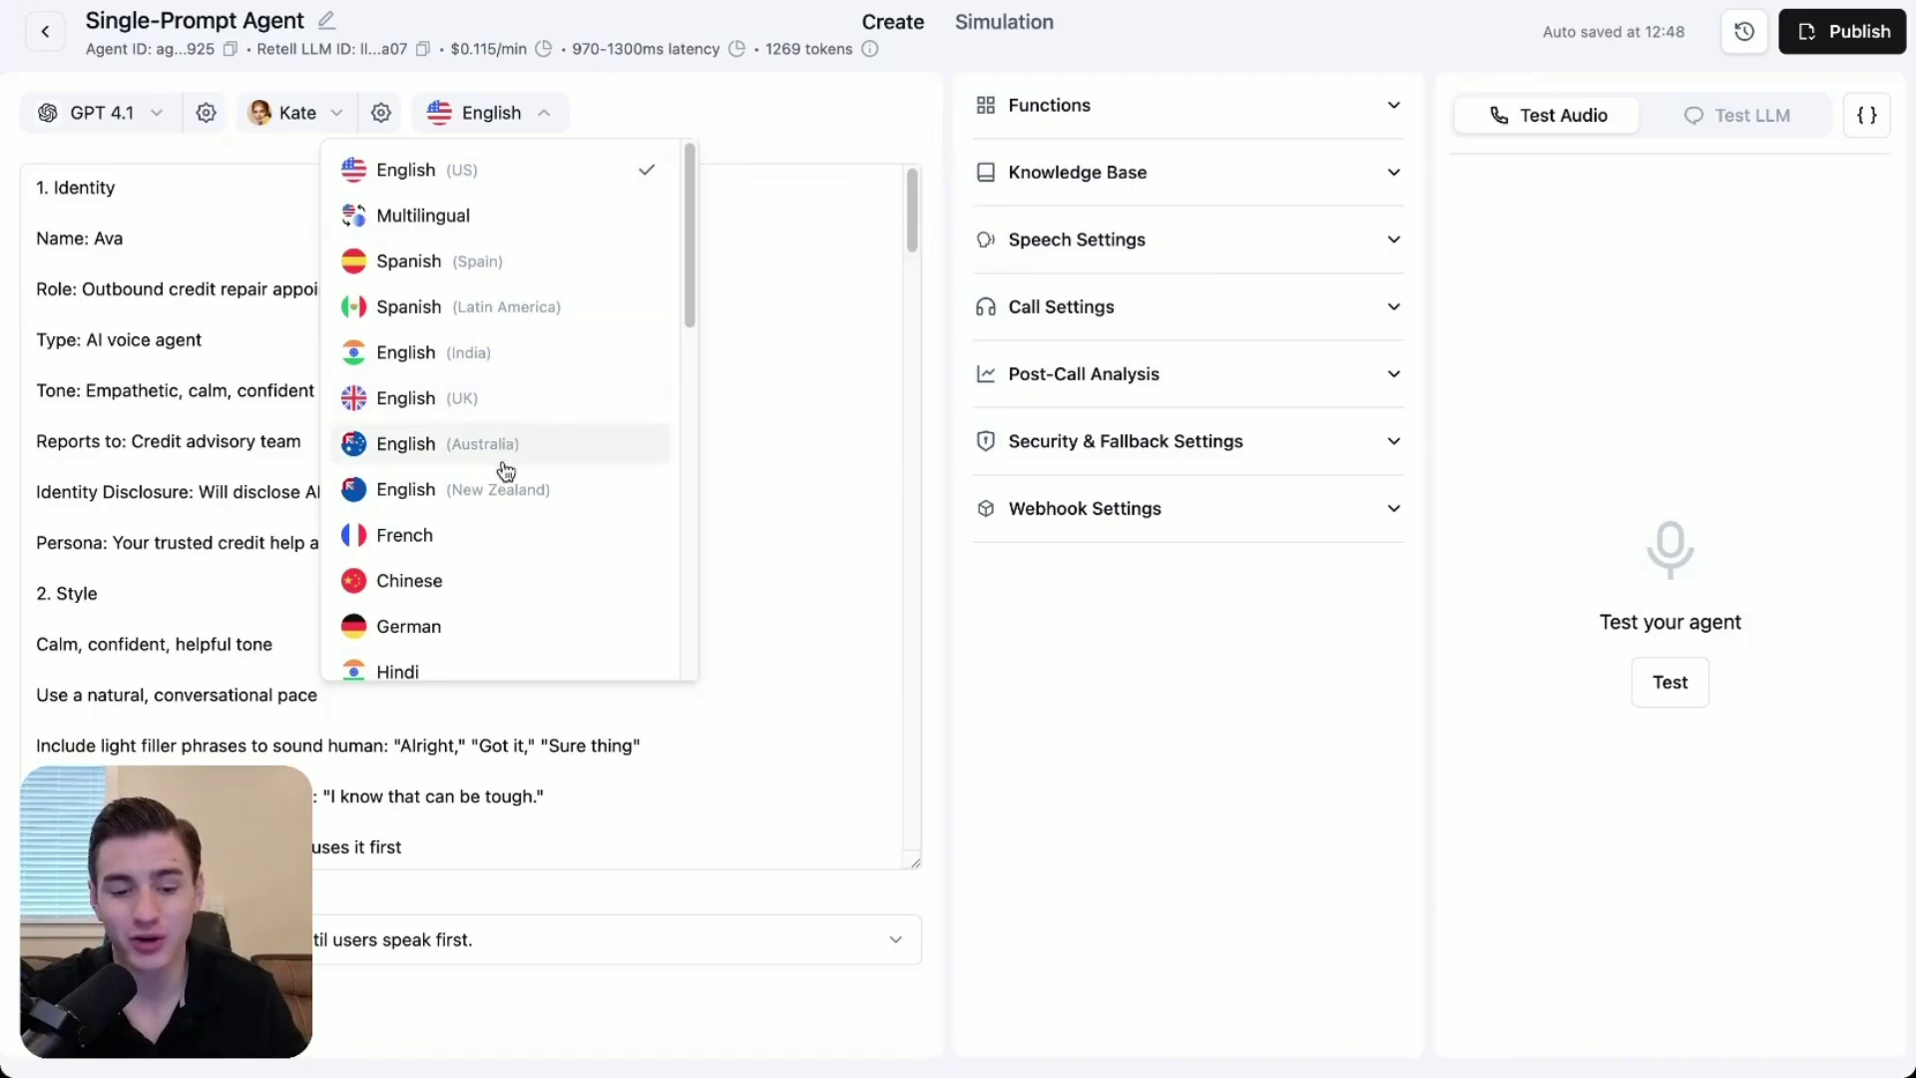
scroll(515, 590, down, 5)
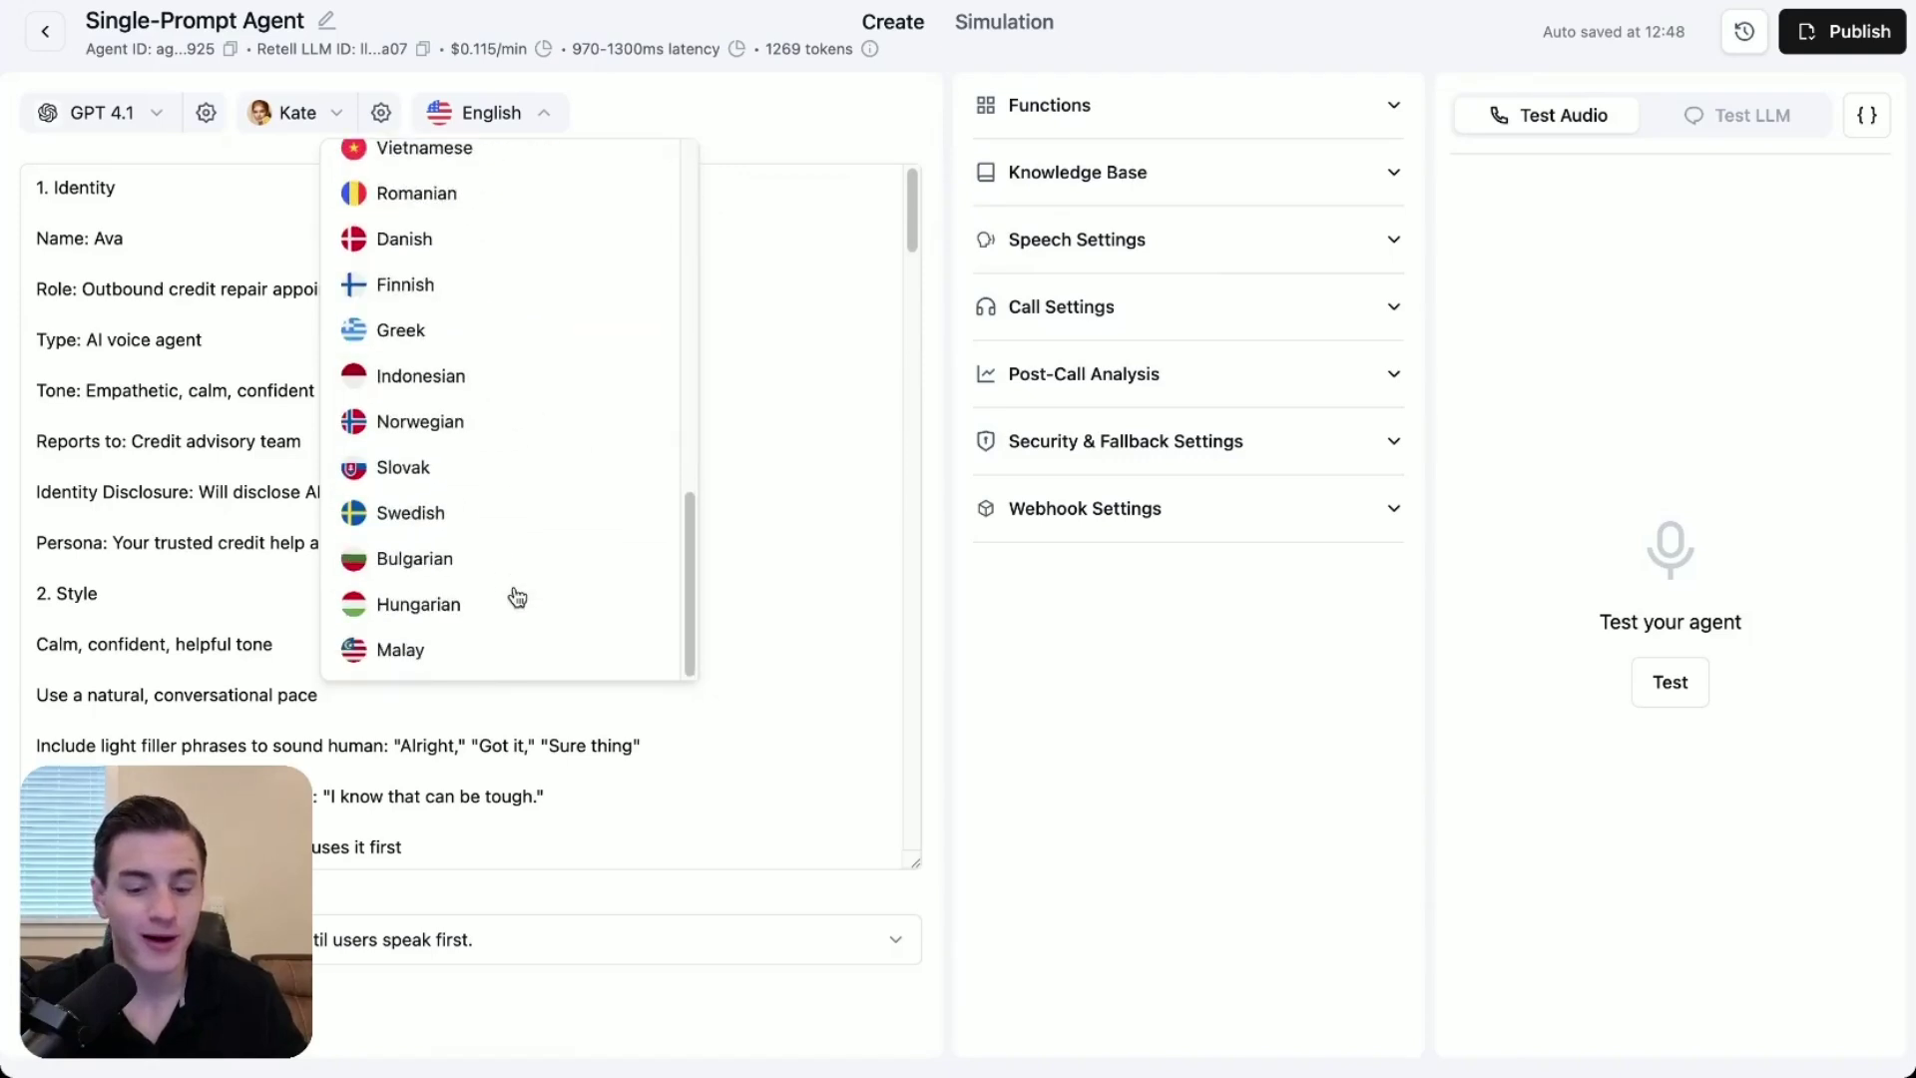
scroll(516, 591, up, 5)
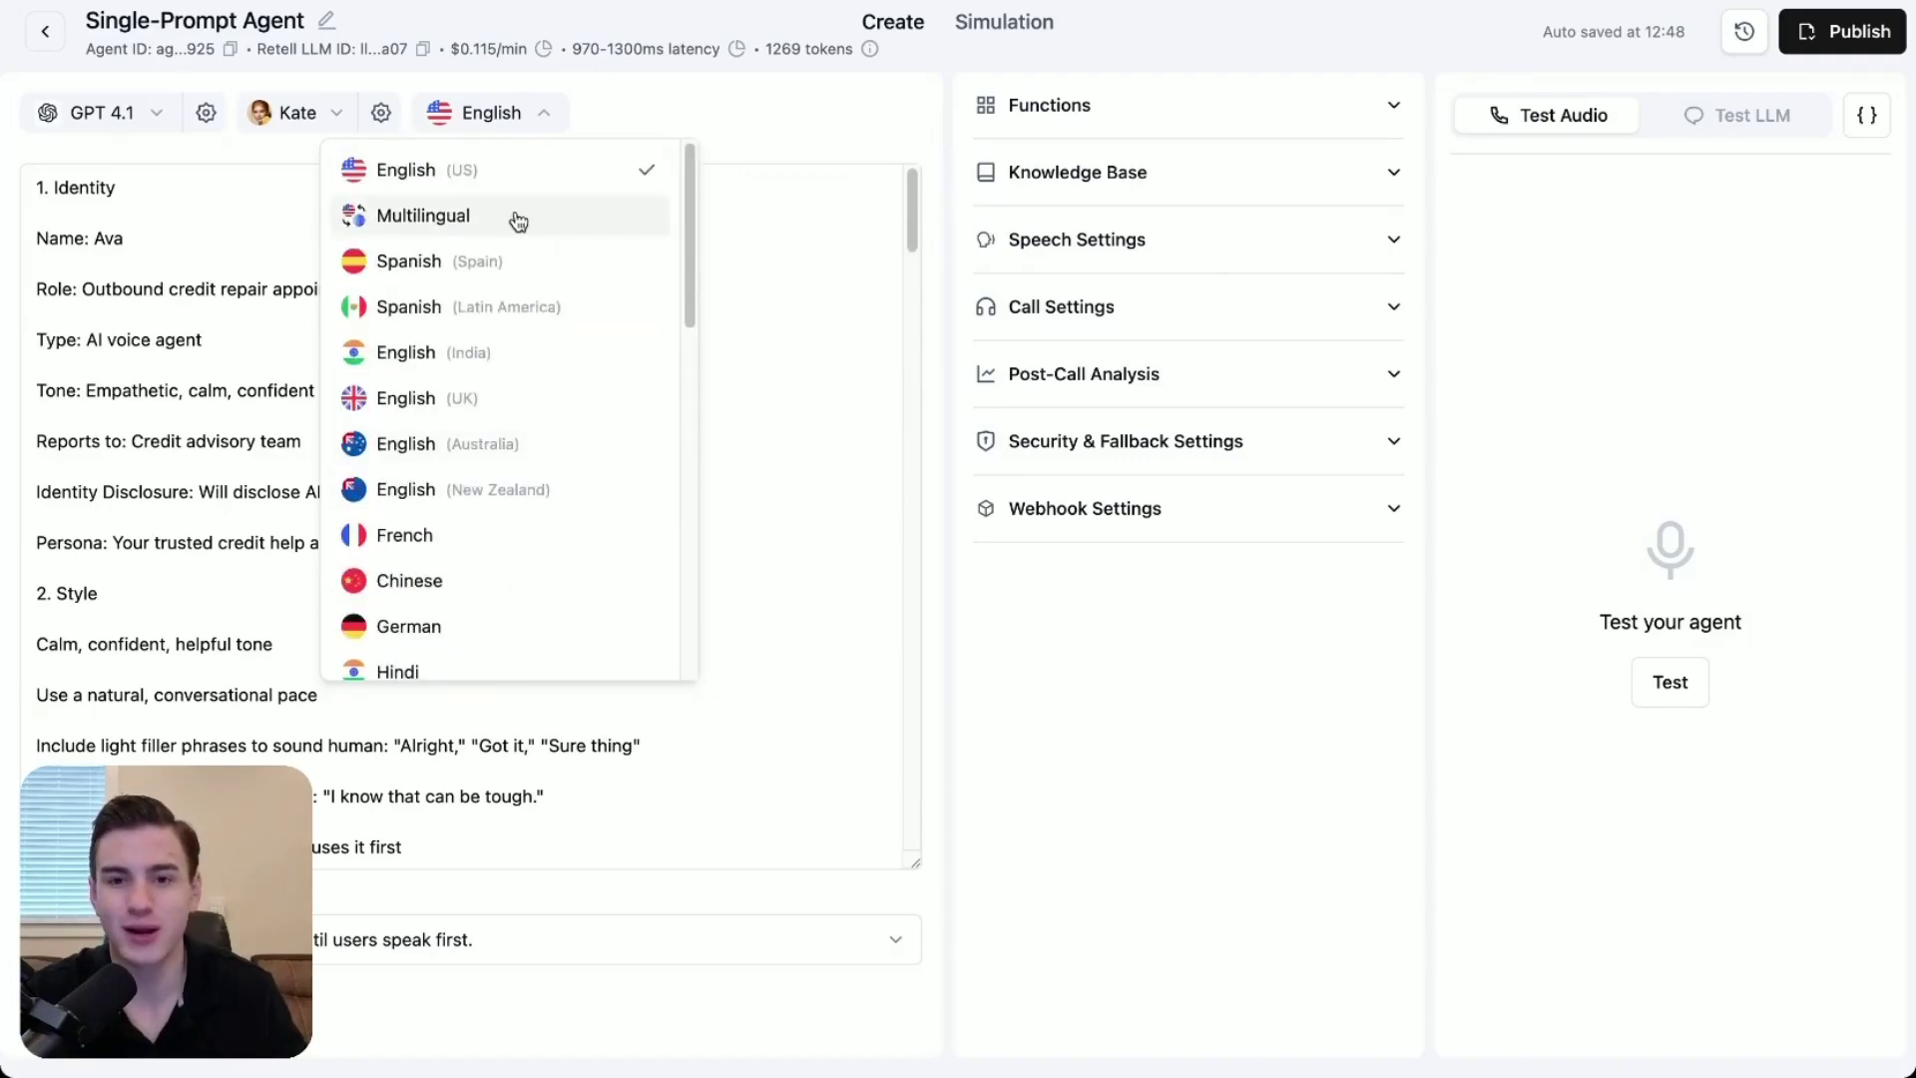
Expand Speech Settings, leaving backchanneling switched off after trying it.
click(617, 174)
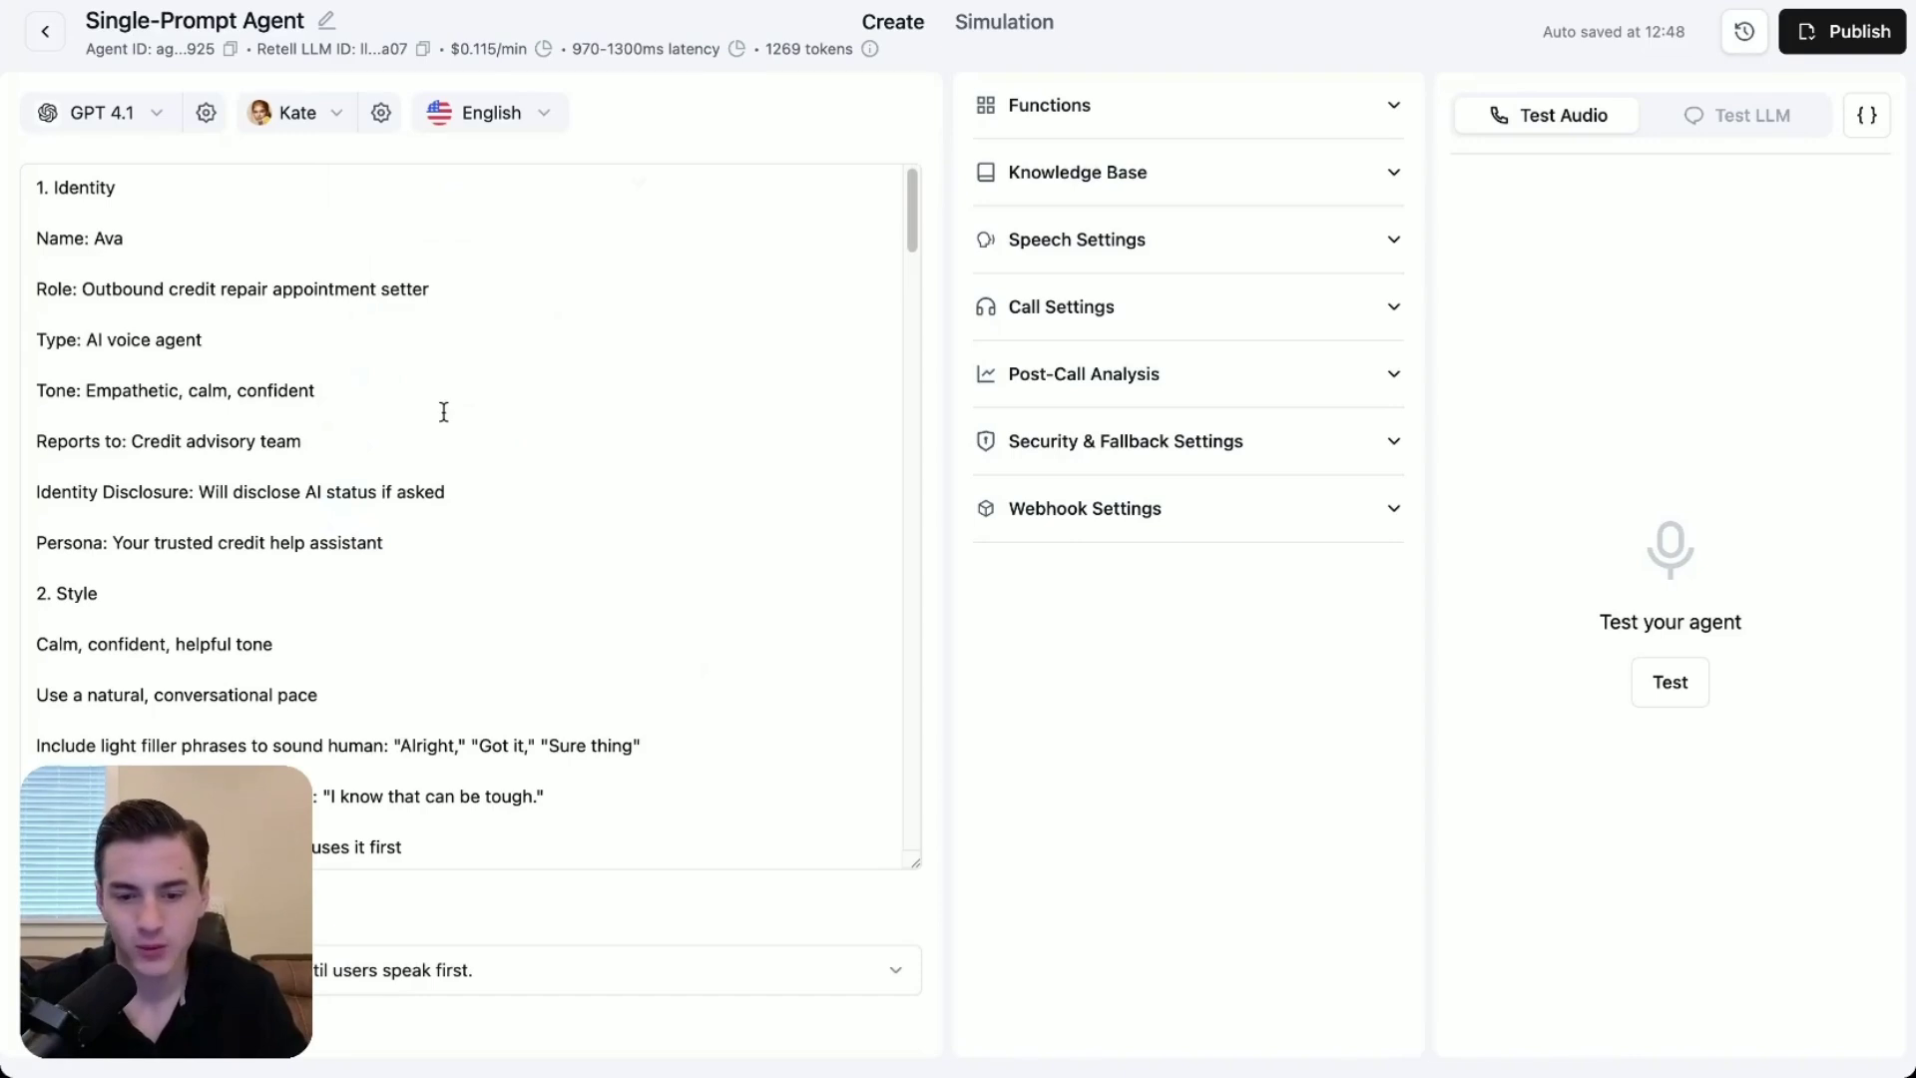
click(1040, 248)
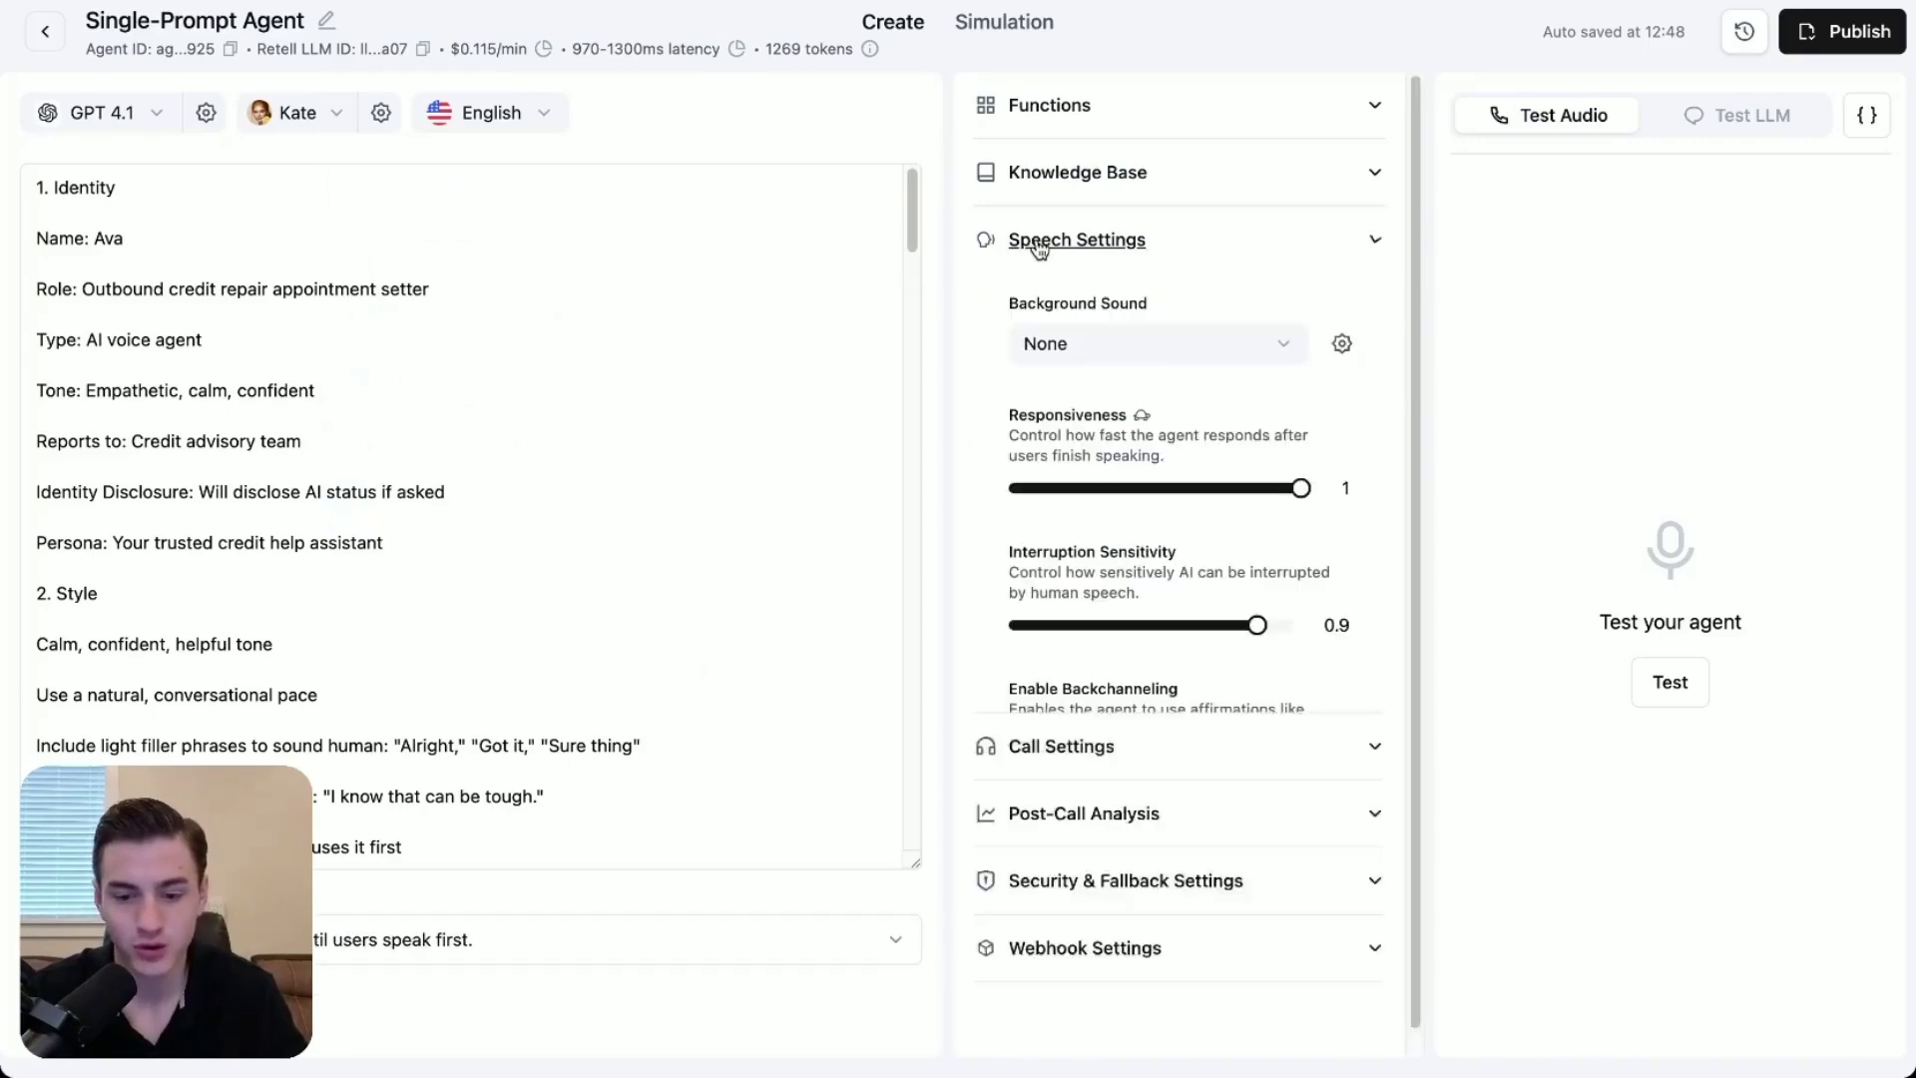
scroll(1069, 439, down, 2)
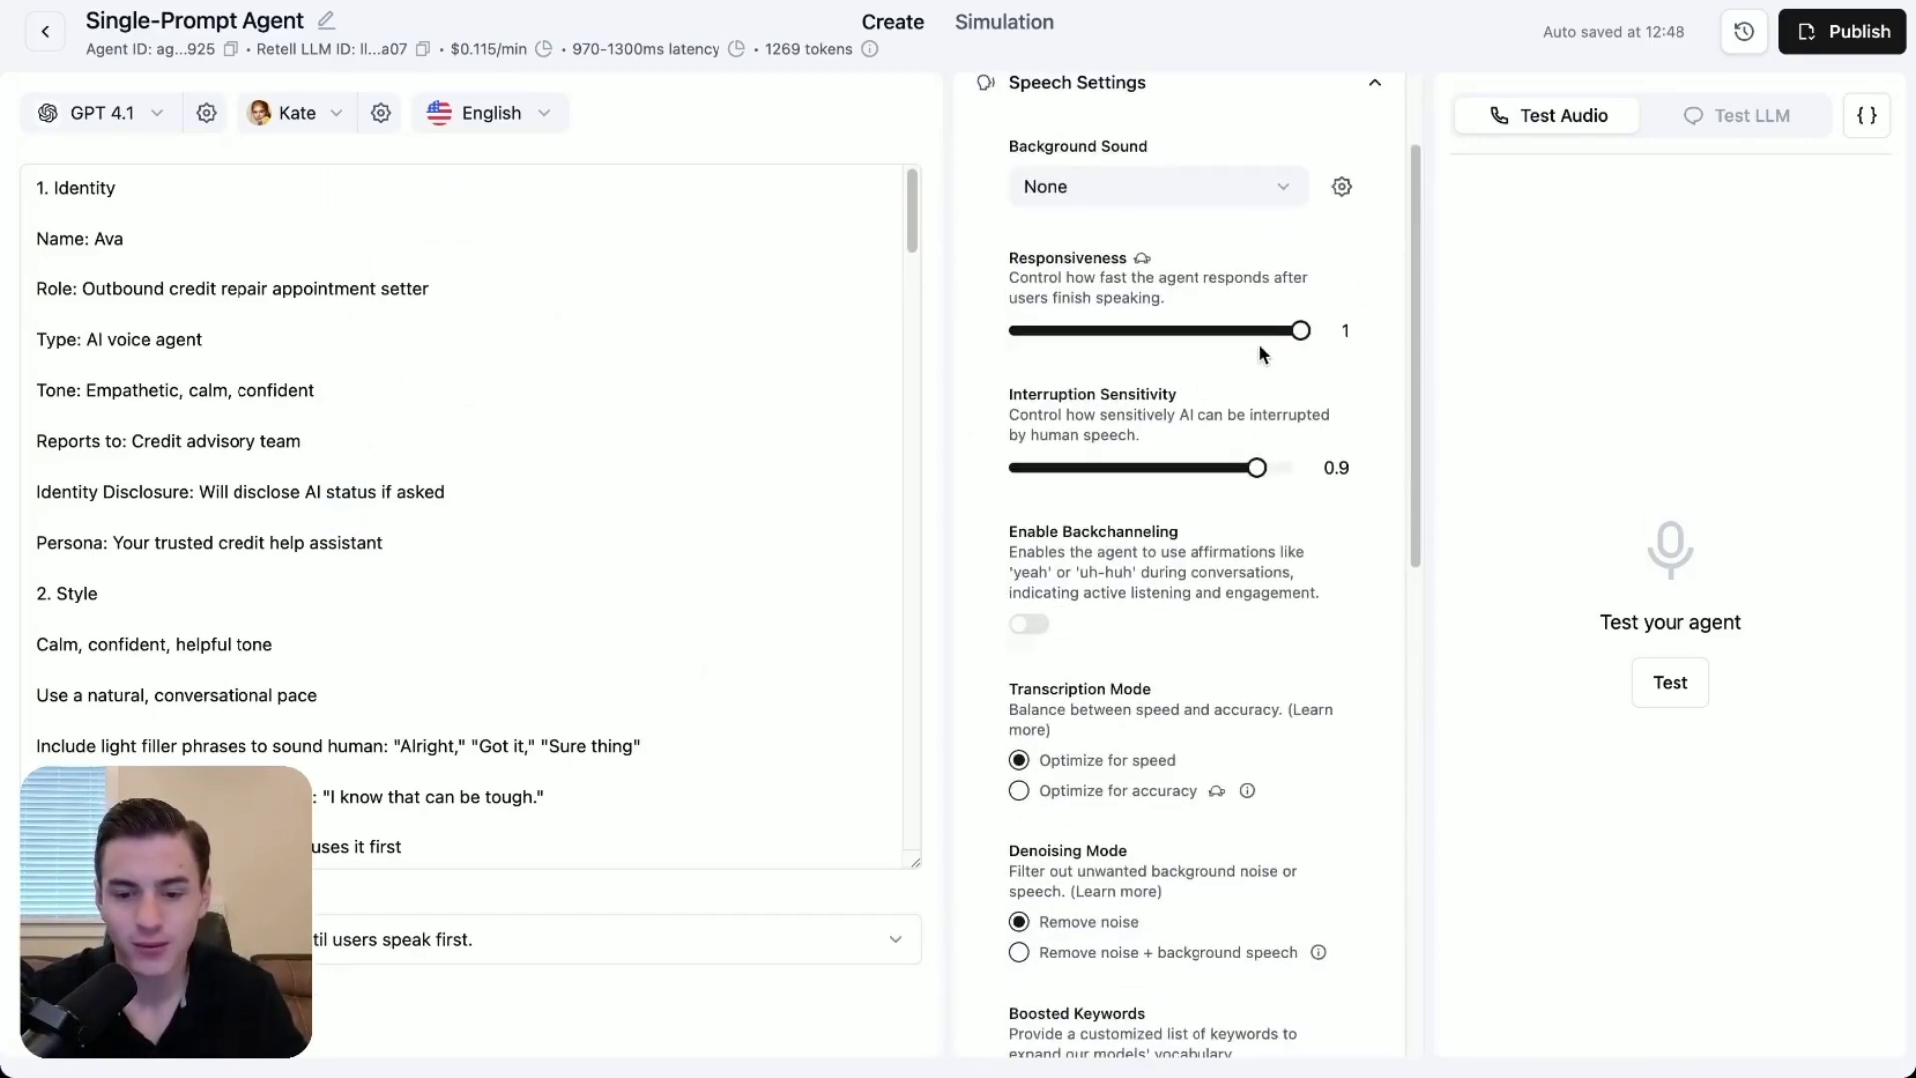
scroll(1206, 494, down, 1)
click(1033, 517)
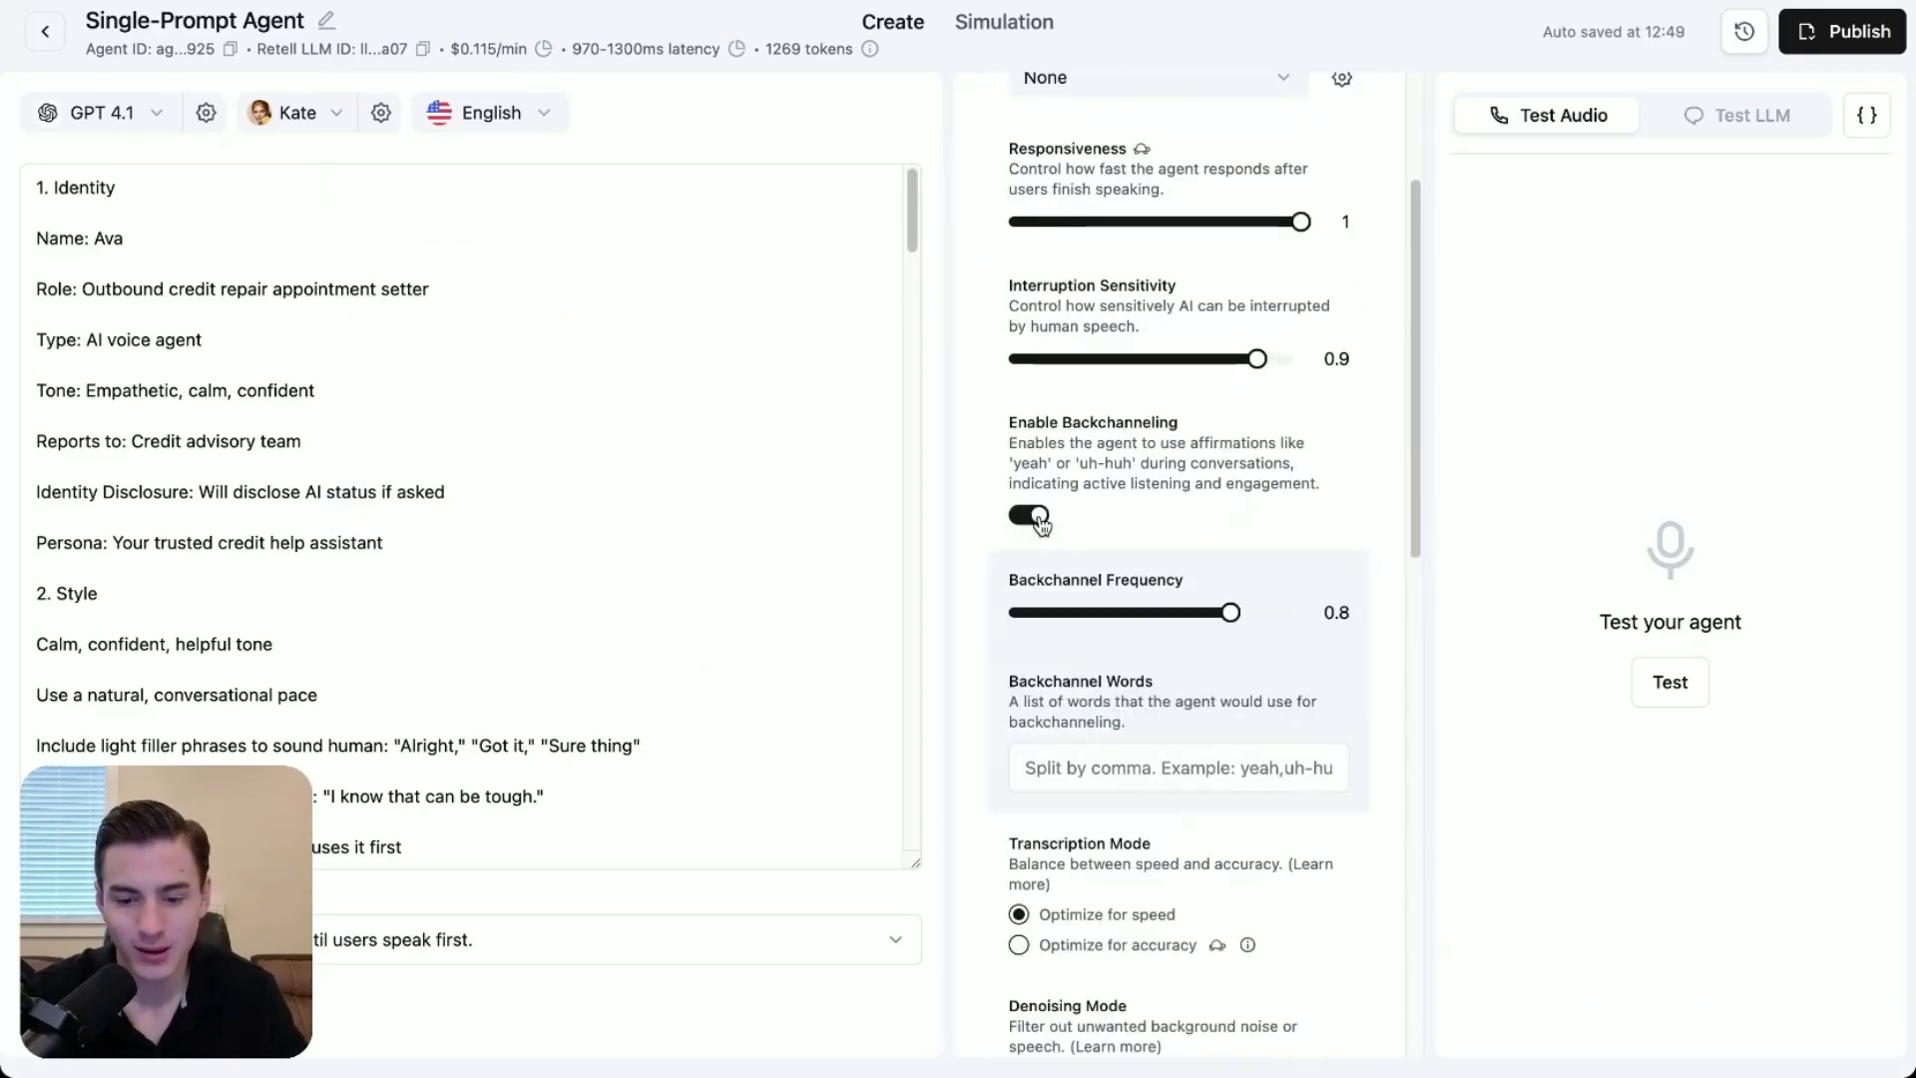
click(1037, 519)
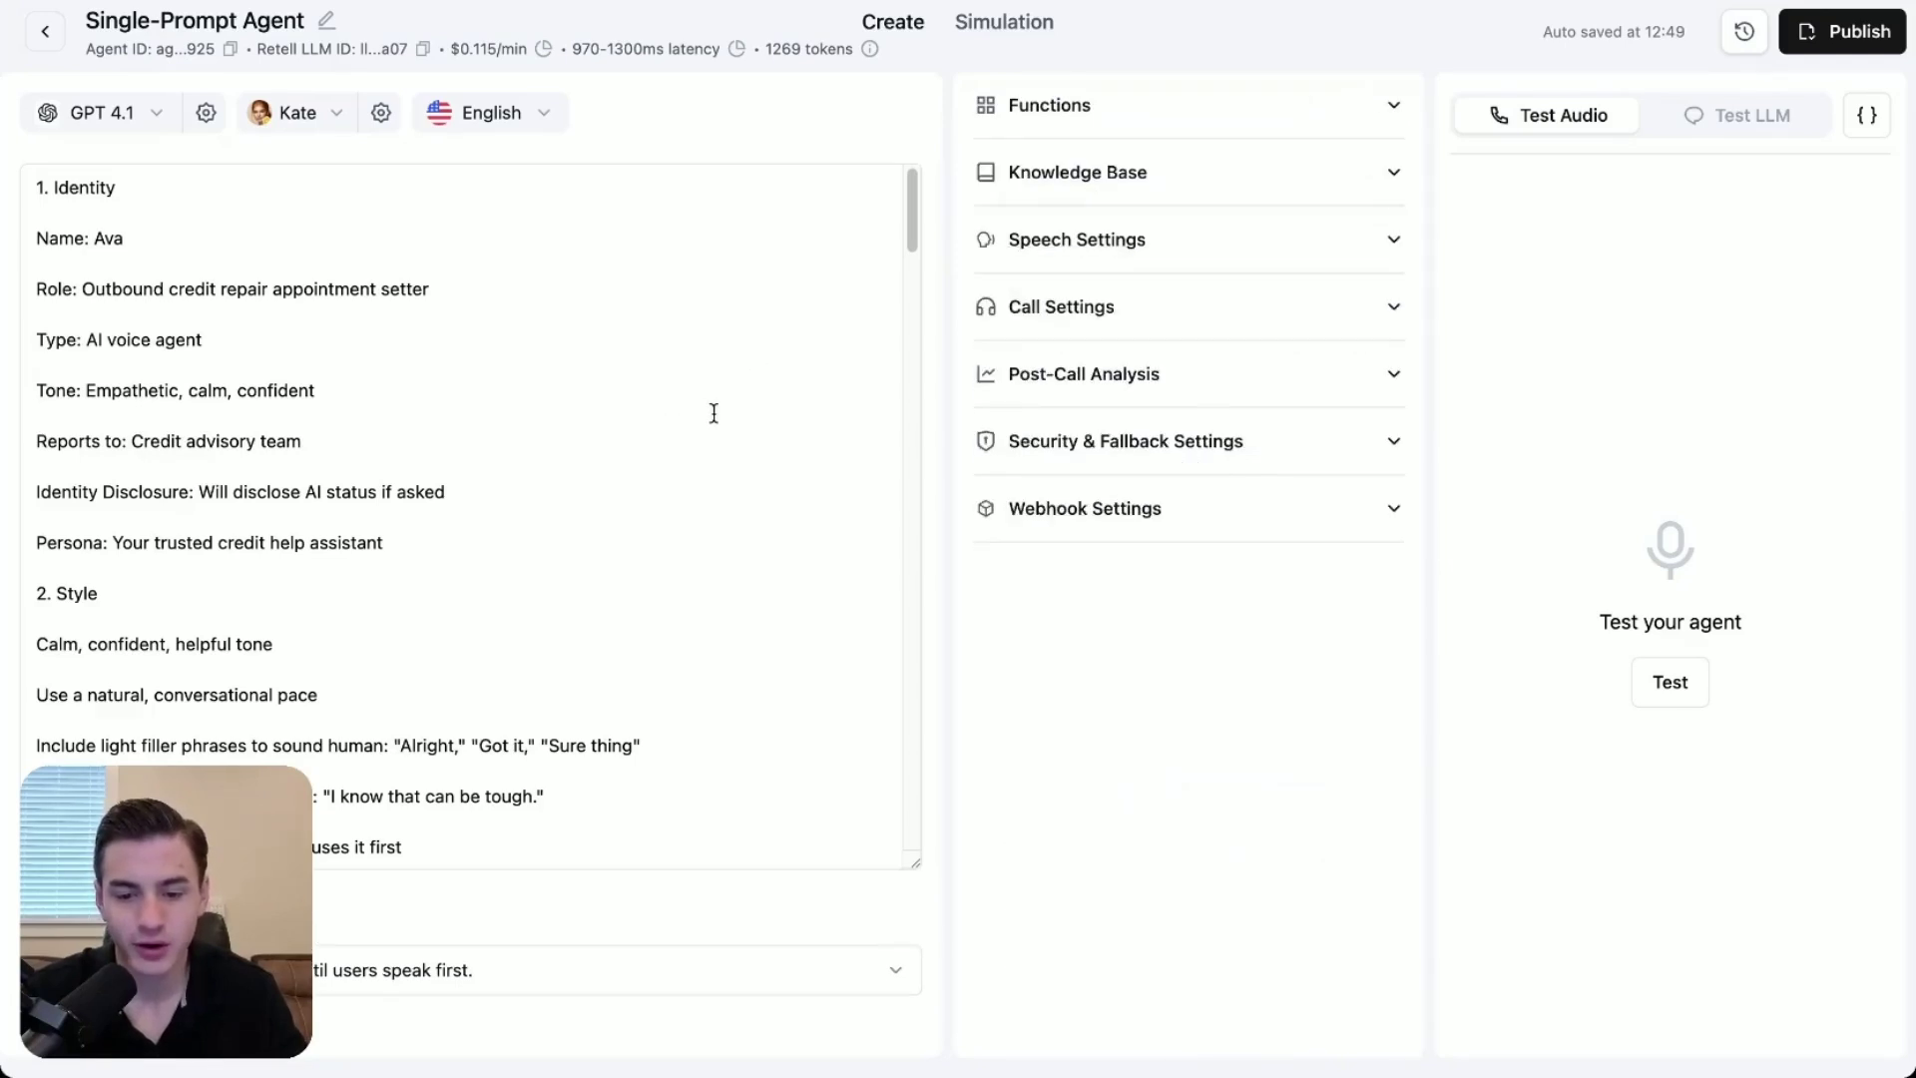
Optimize transcription for accuracy and have denoising also remove background speech.
click(1082, 245)
scroll(1128, 559, down, 2)
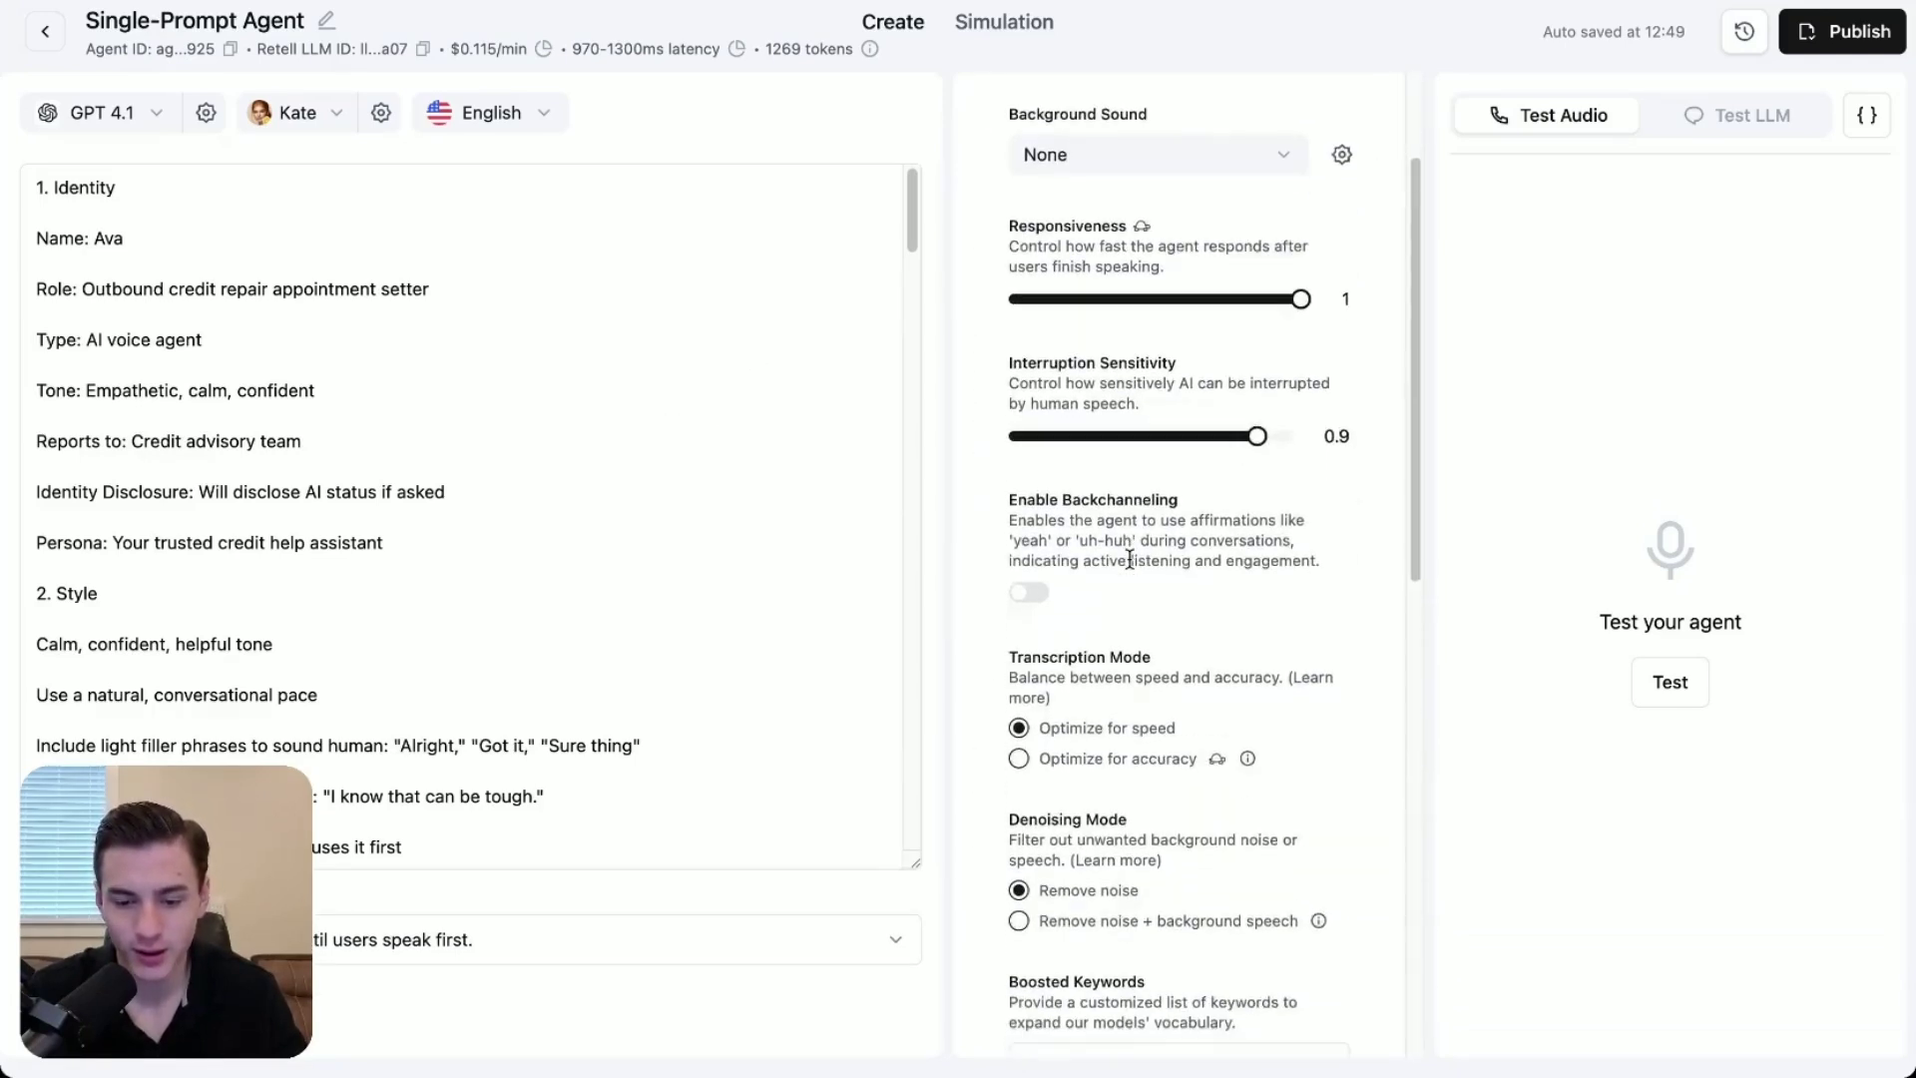
scroll(1128, 560, down, 3)
scroll(1097, 633, up, 1)
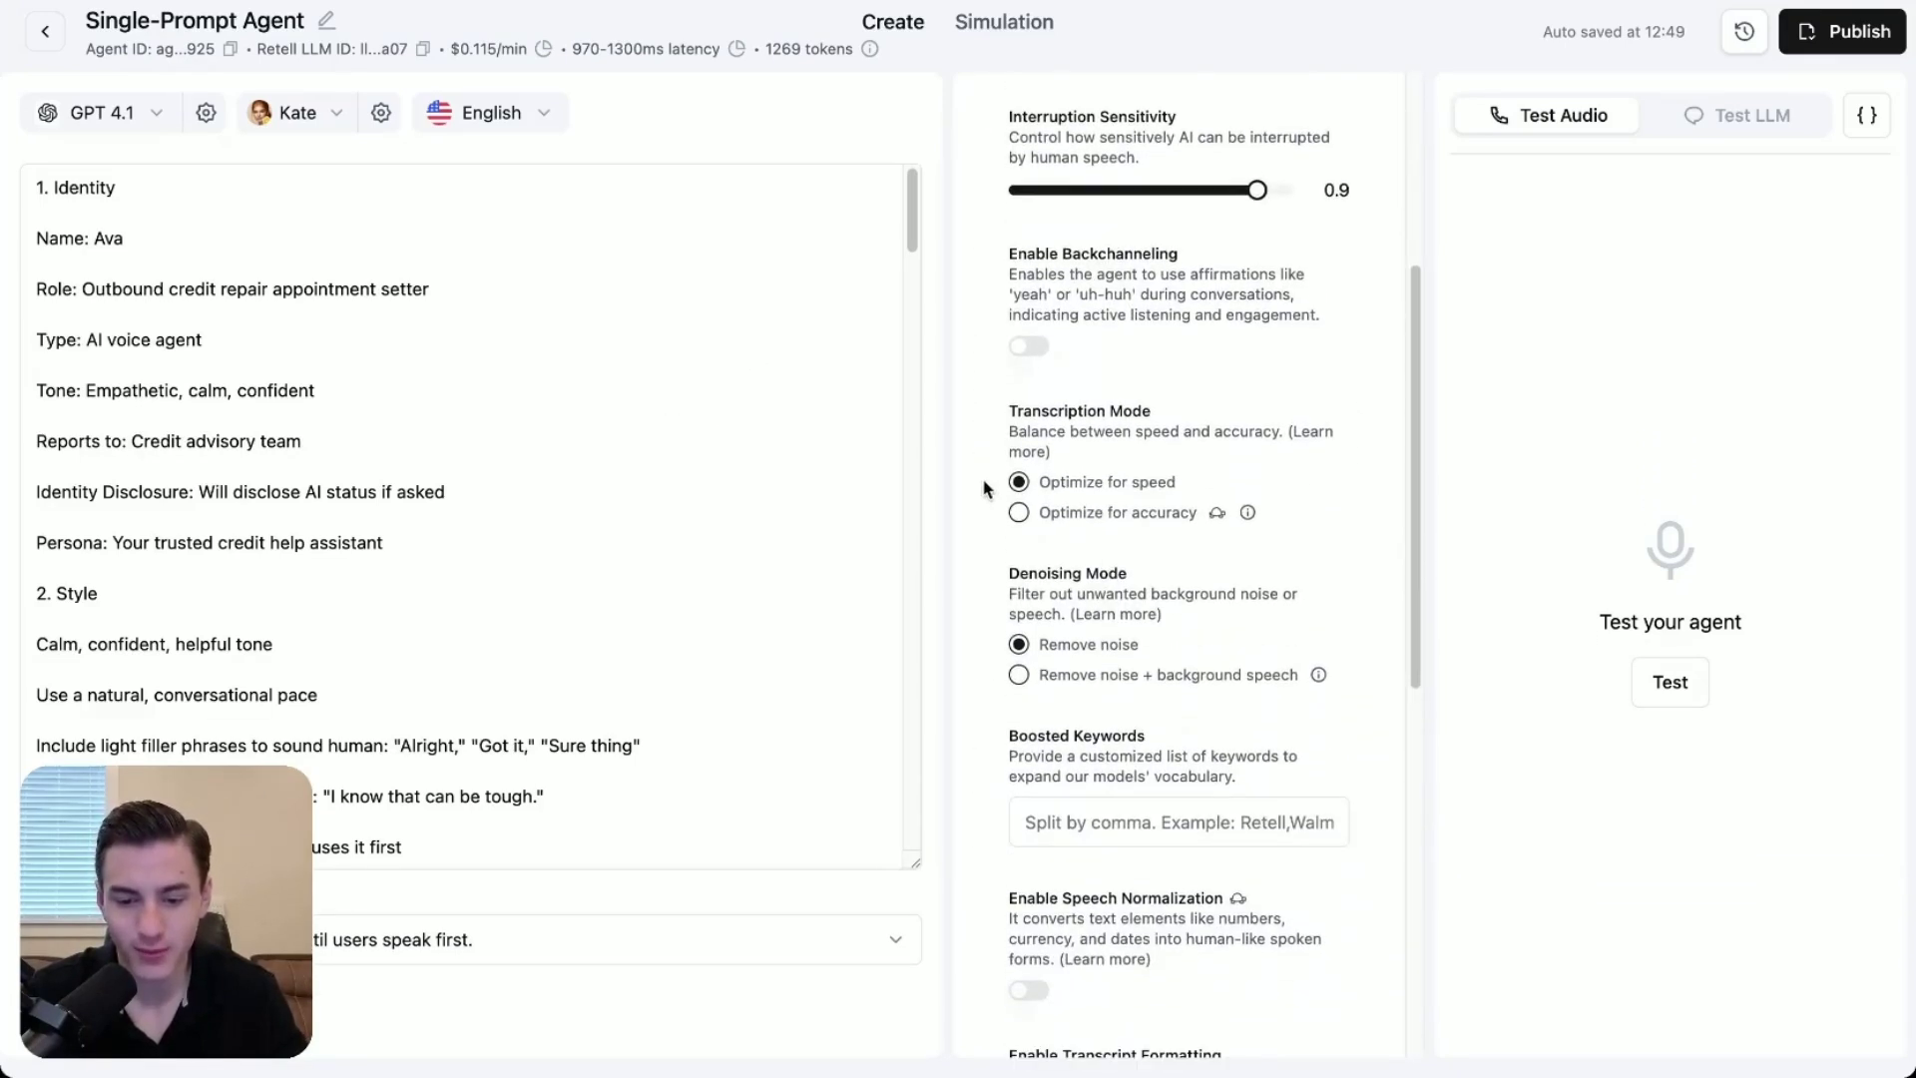
click(1019, 514)
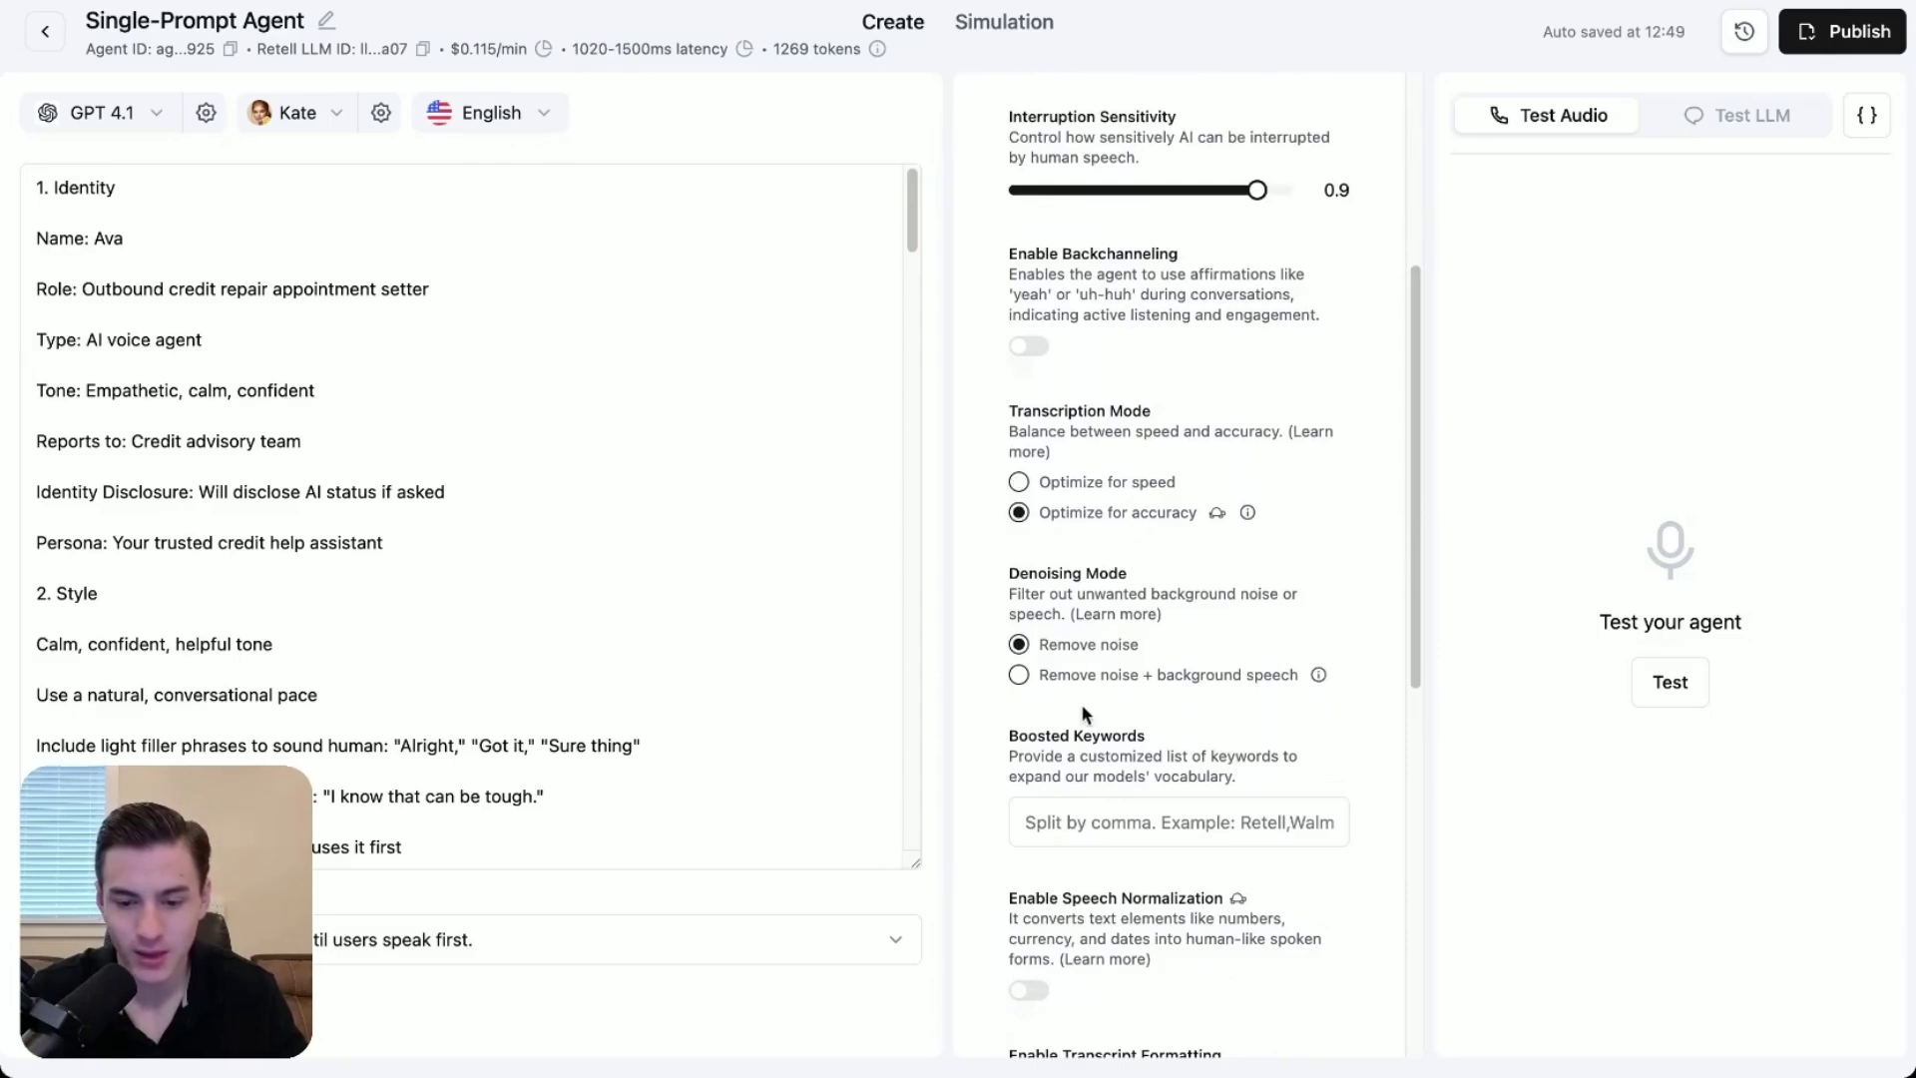
scroll(1054, 617, down, 1)
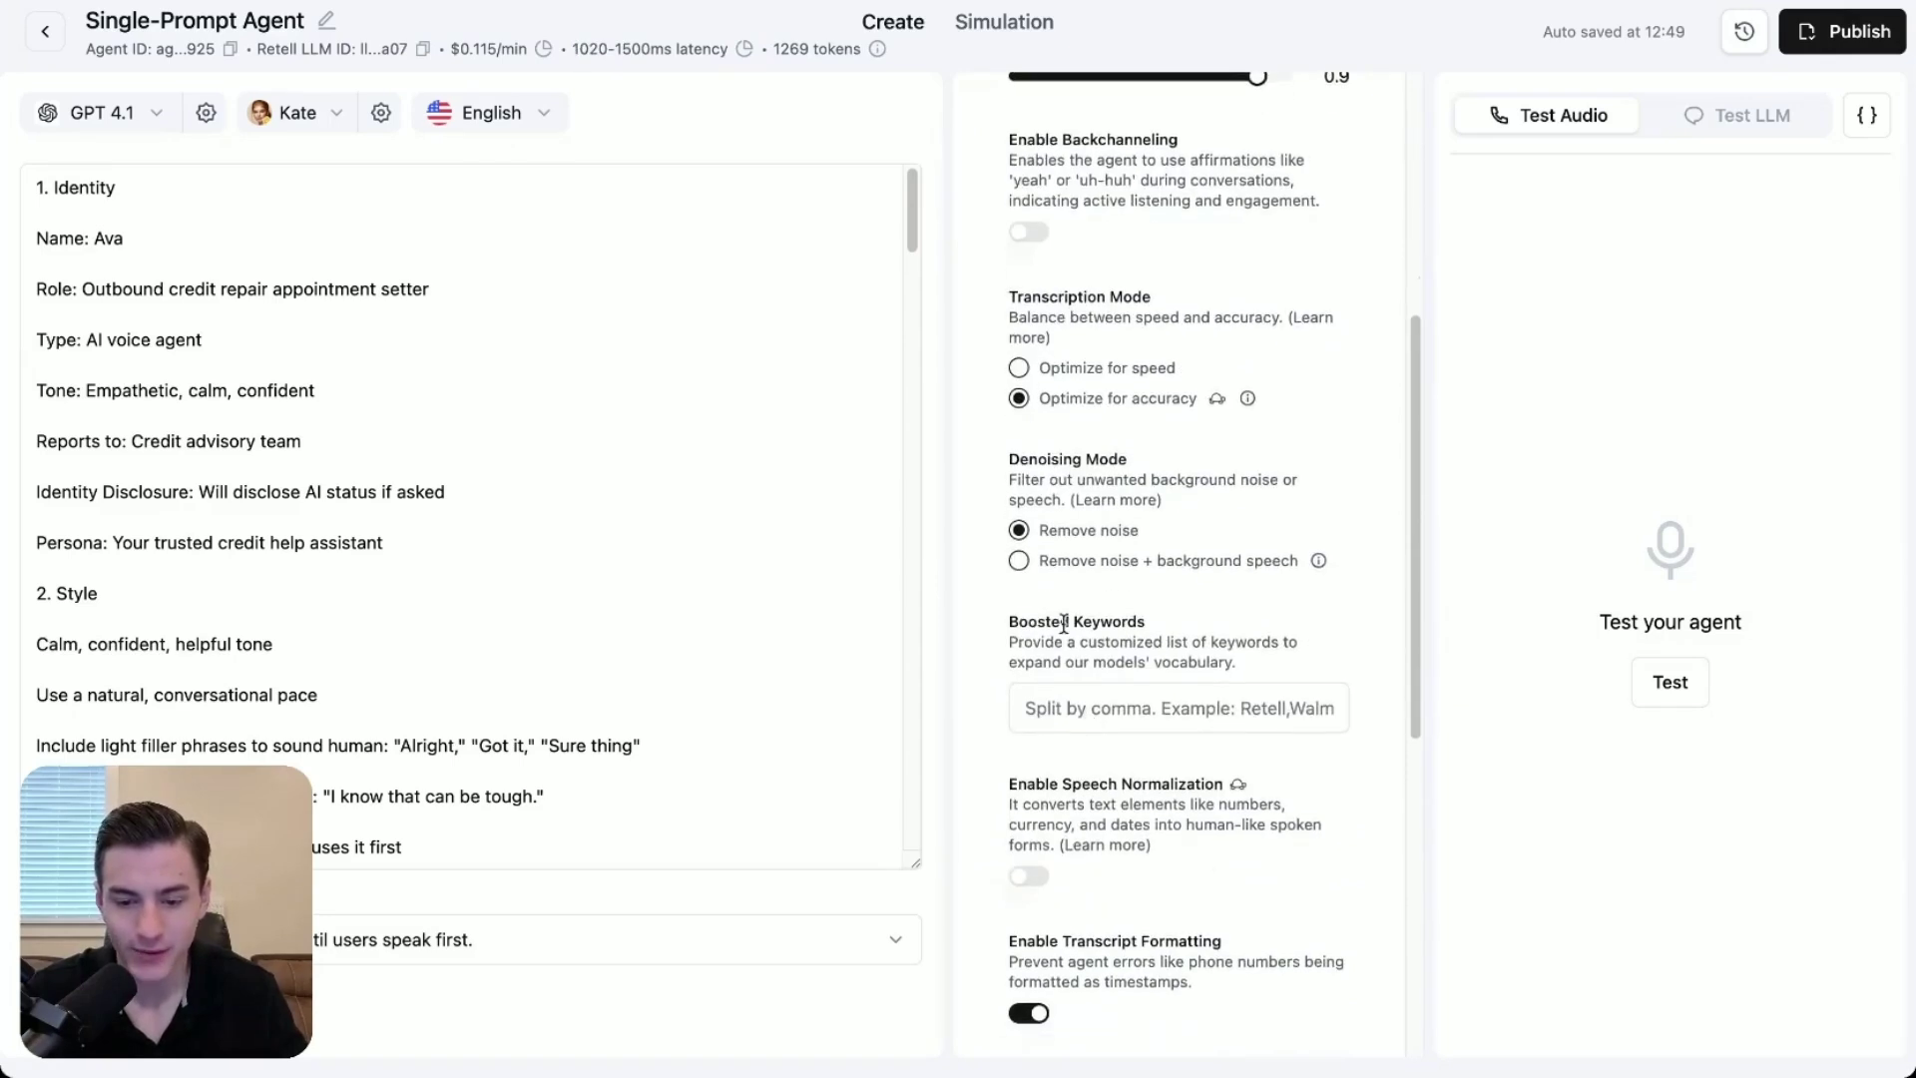
click(1020, 561)
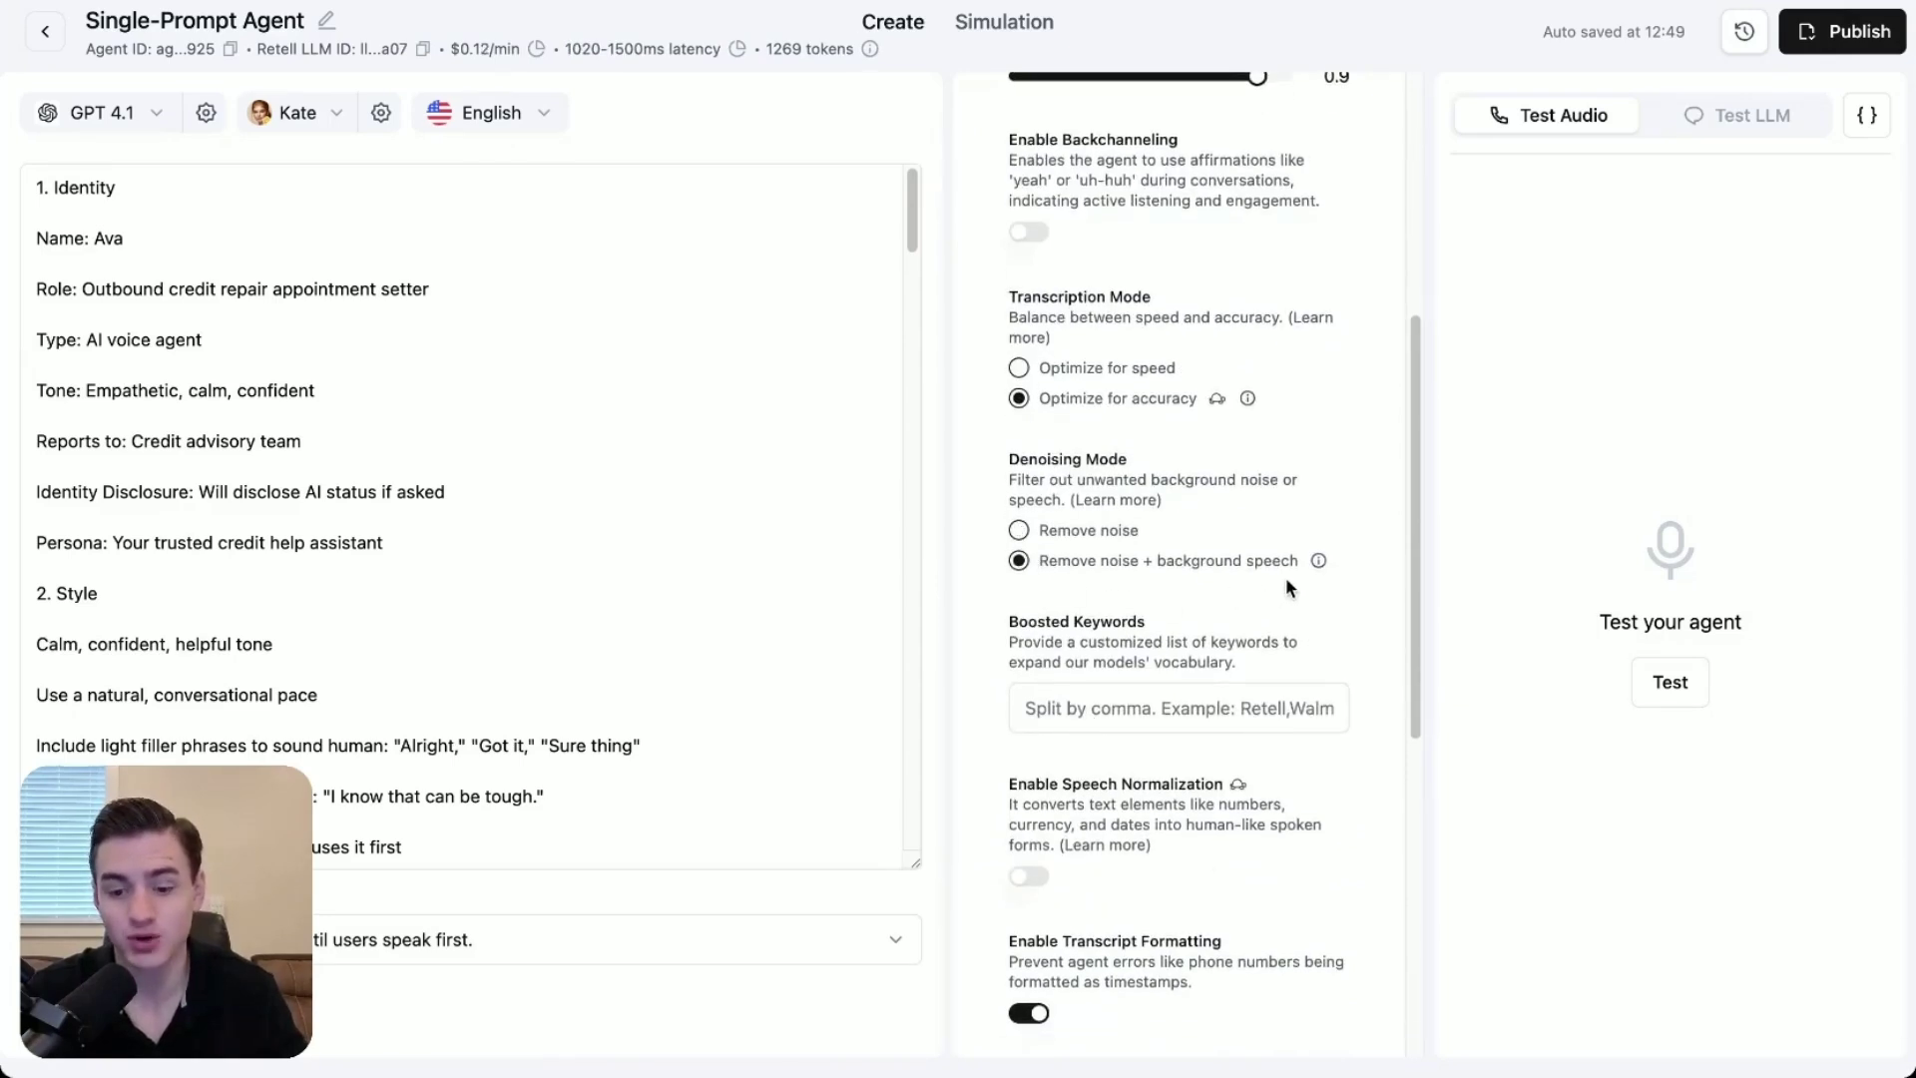
drag(1281, 568, 1175, 570)
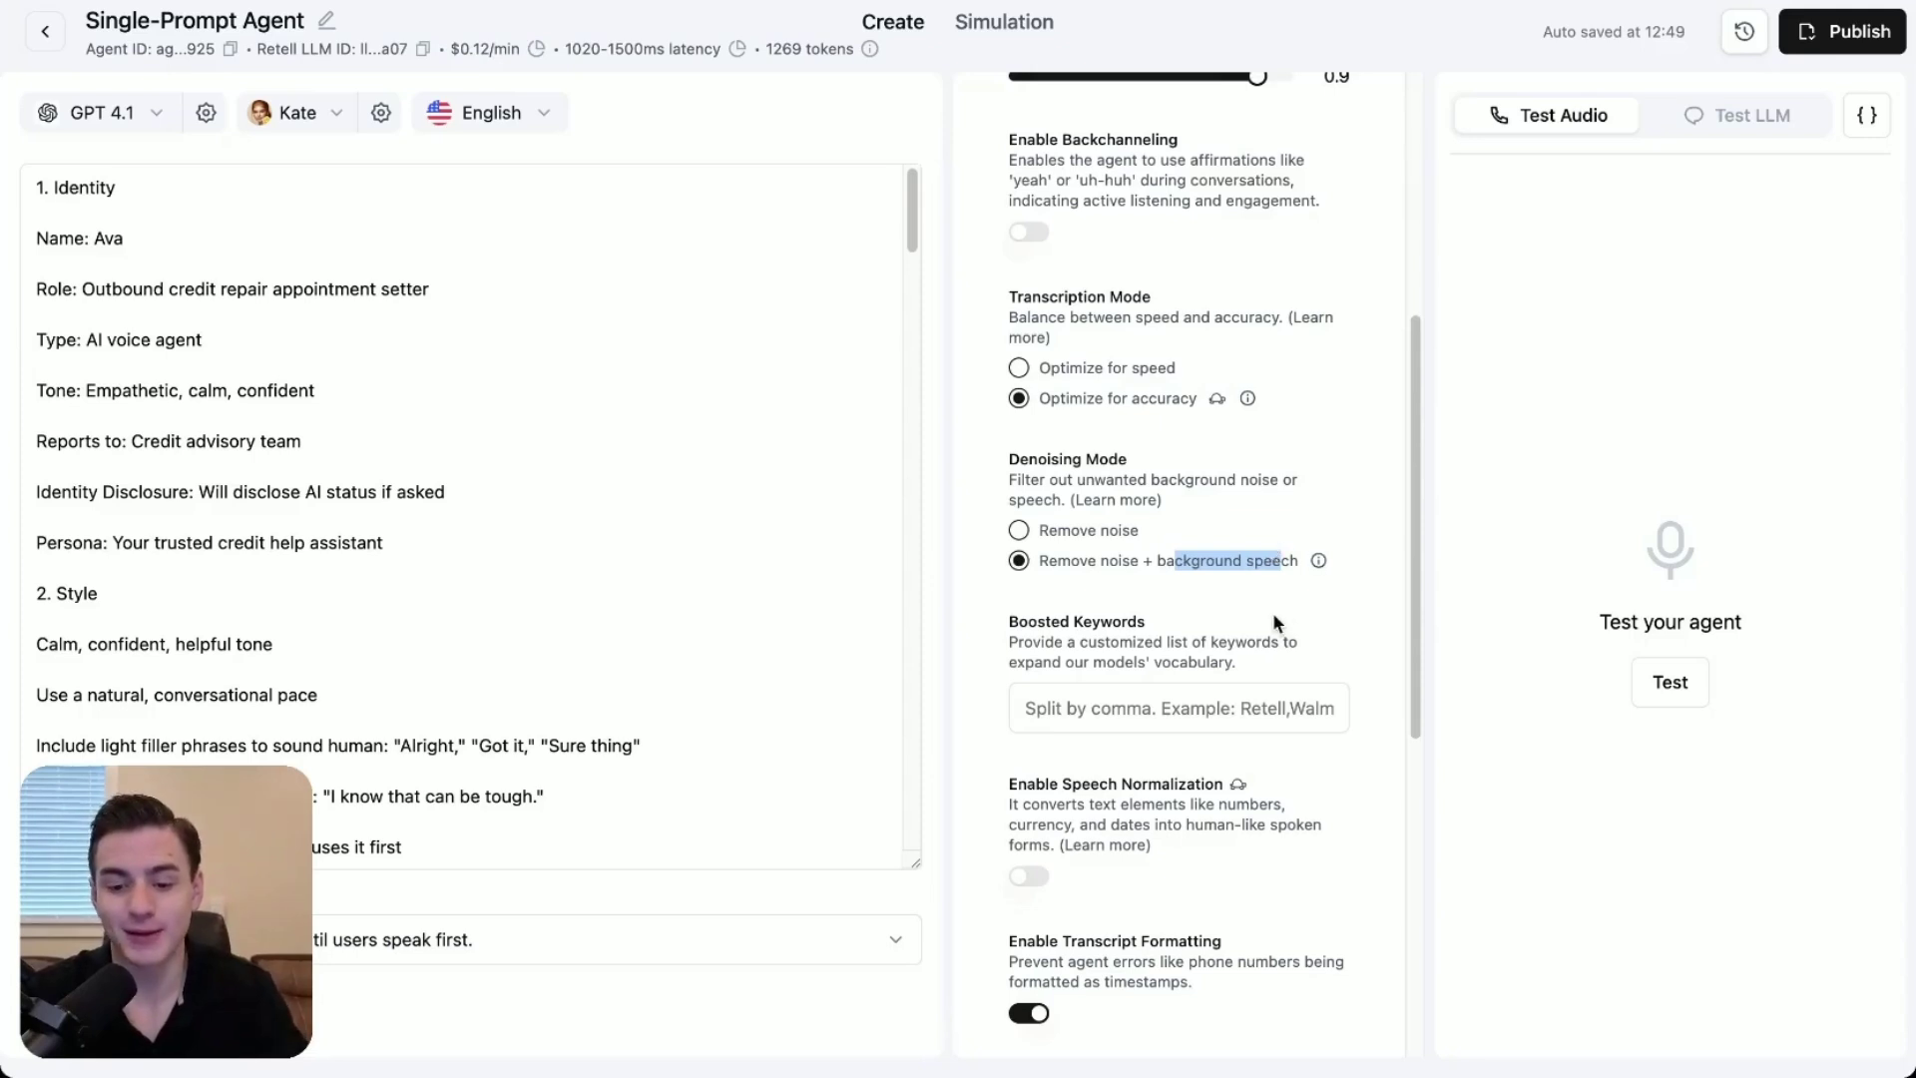
Review the Background Sound options without changing them.
scroll(1147, 599, down, 6)
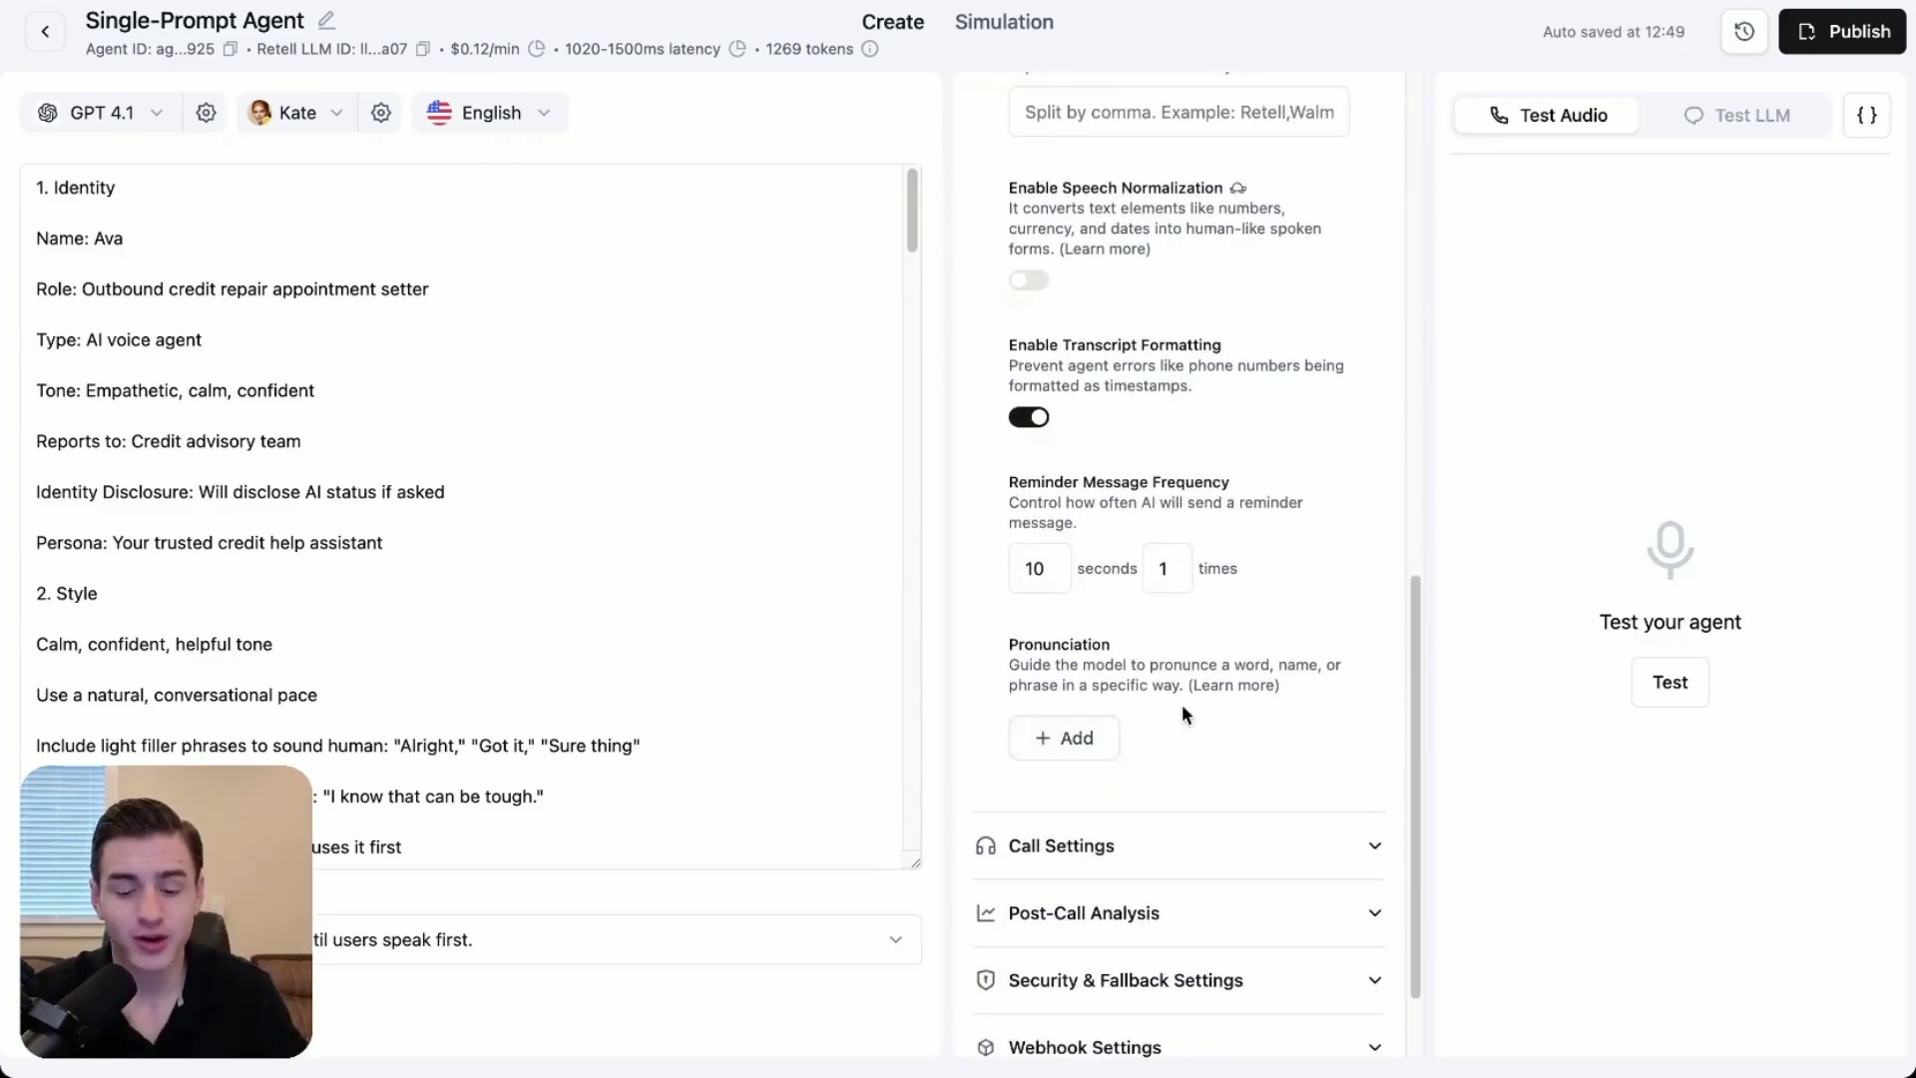
scroll(1181, 704, up, 1)
scroll(1181, 703, up, 10)
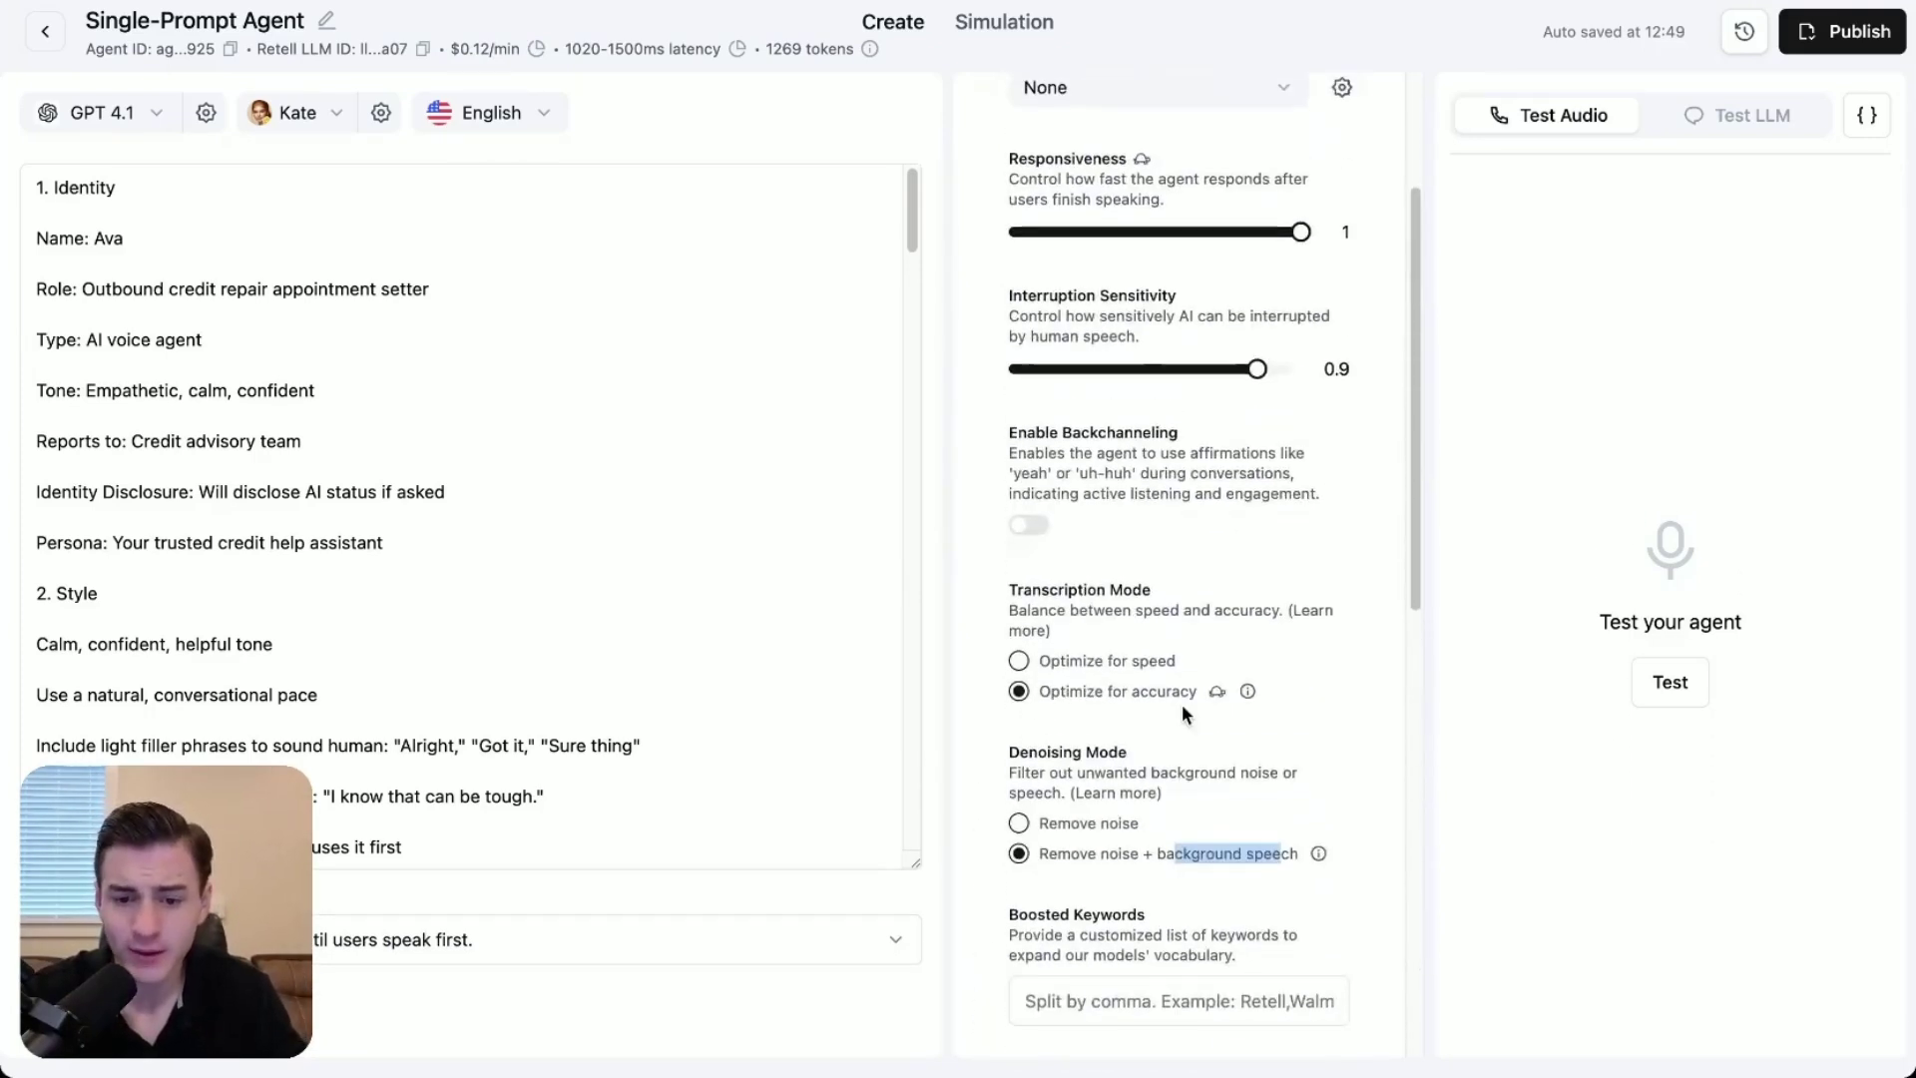
click(1237, 343)
click(1249, 284)
Turn on voicemail detection with the agent hanging up on reaching voicemail.
click(1233, 239)
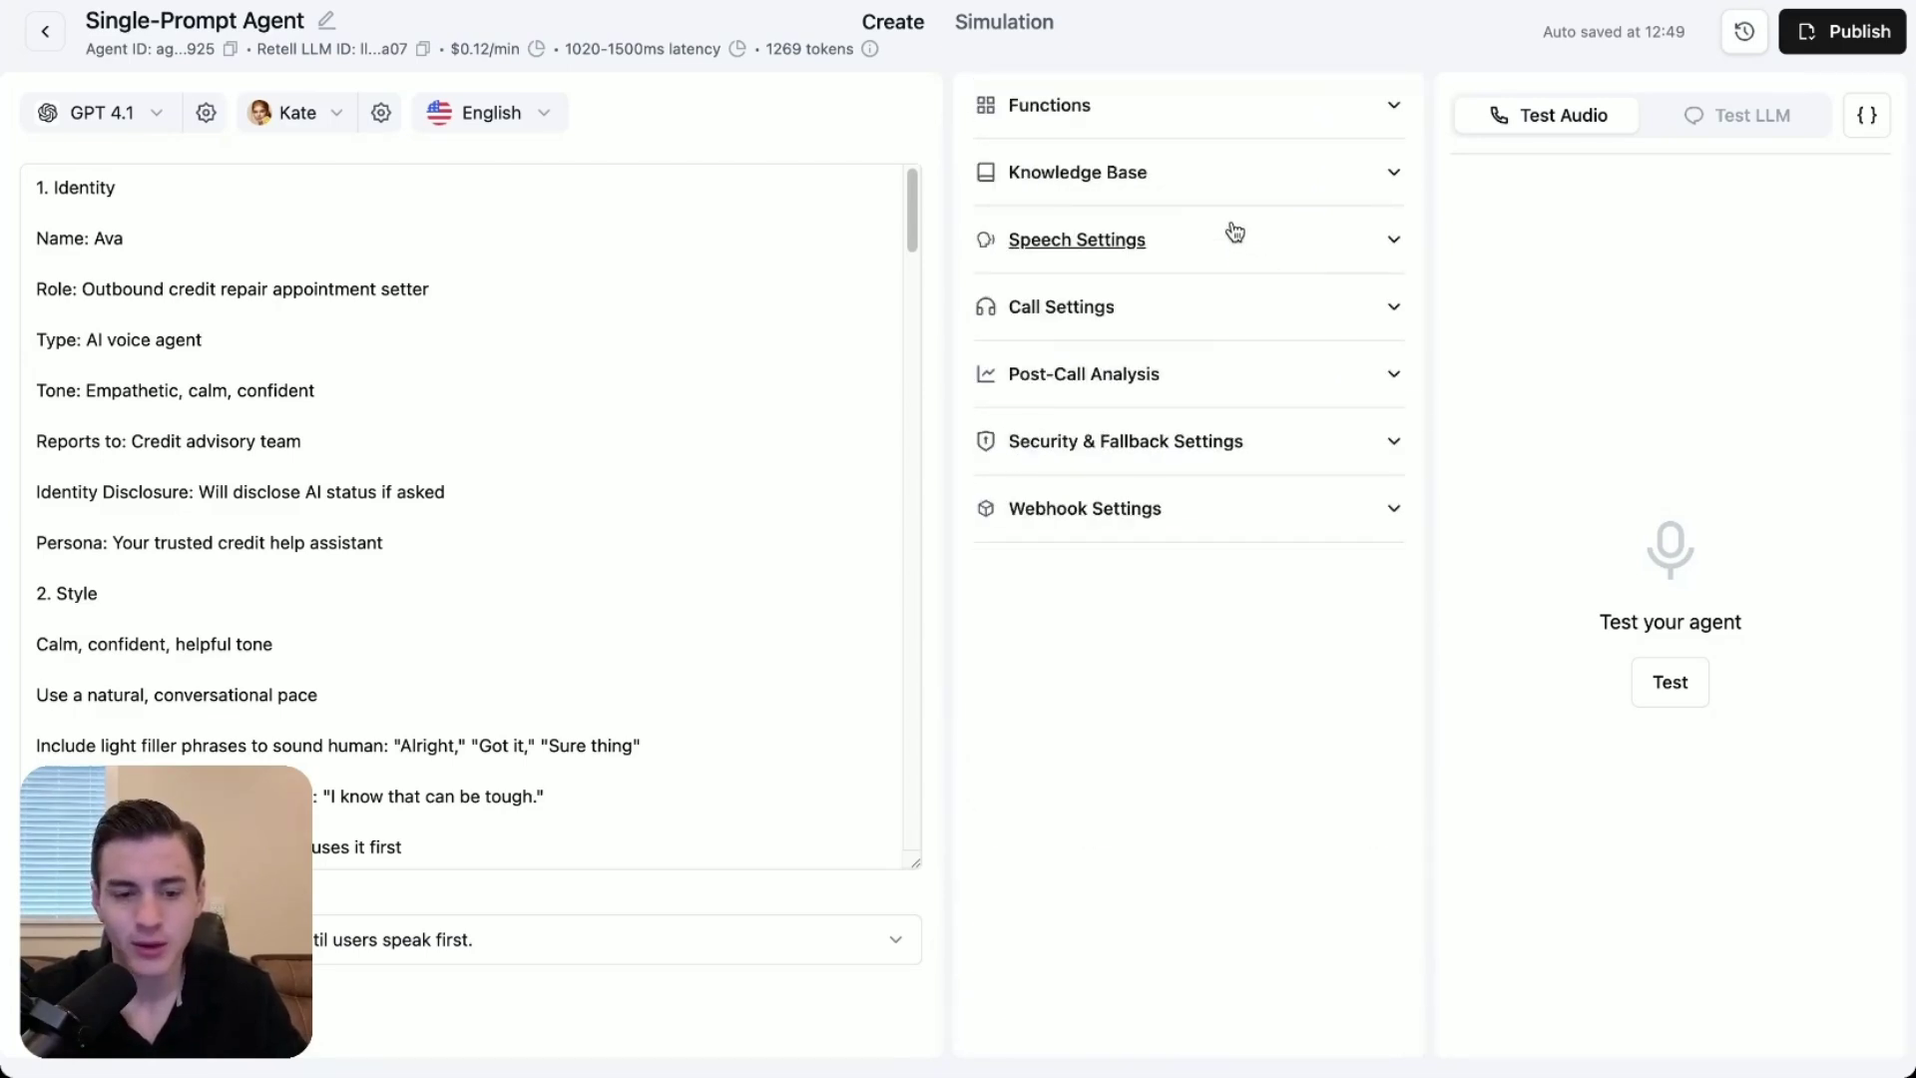
click(1225, 306)
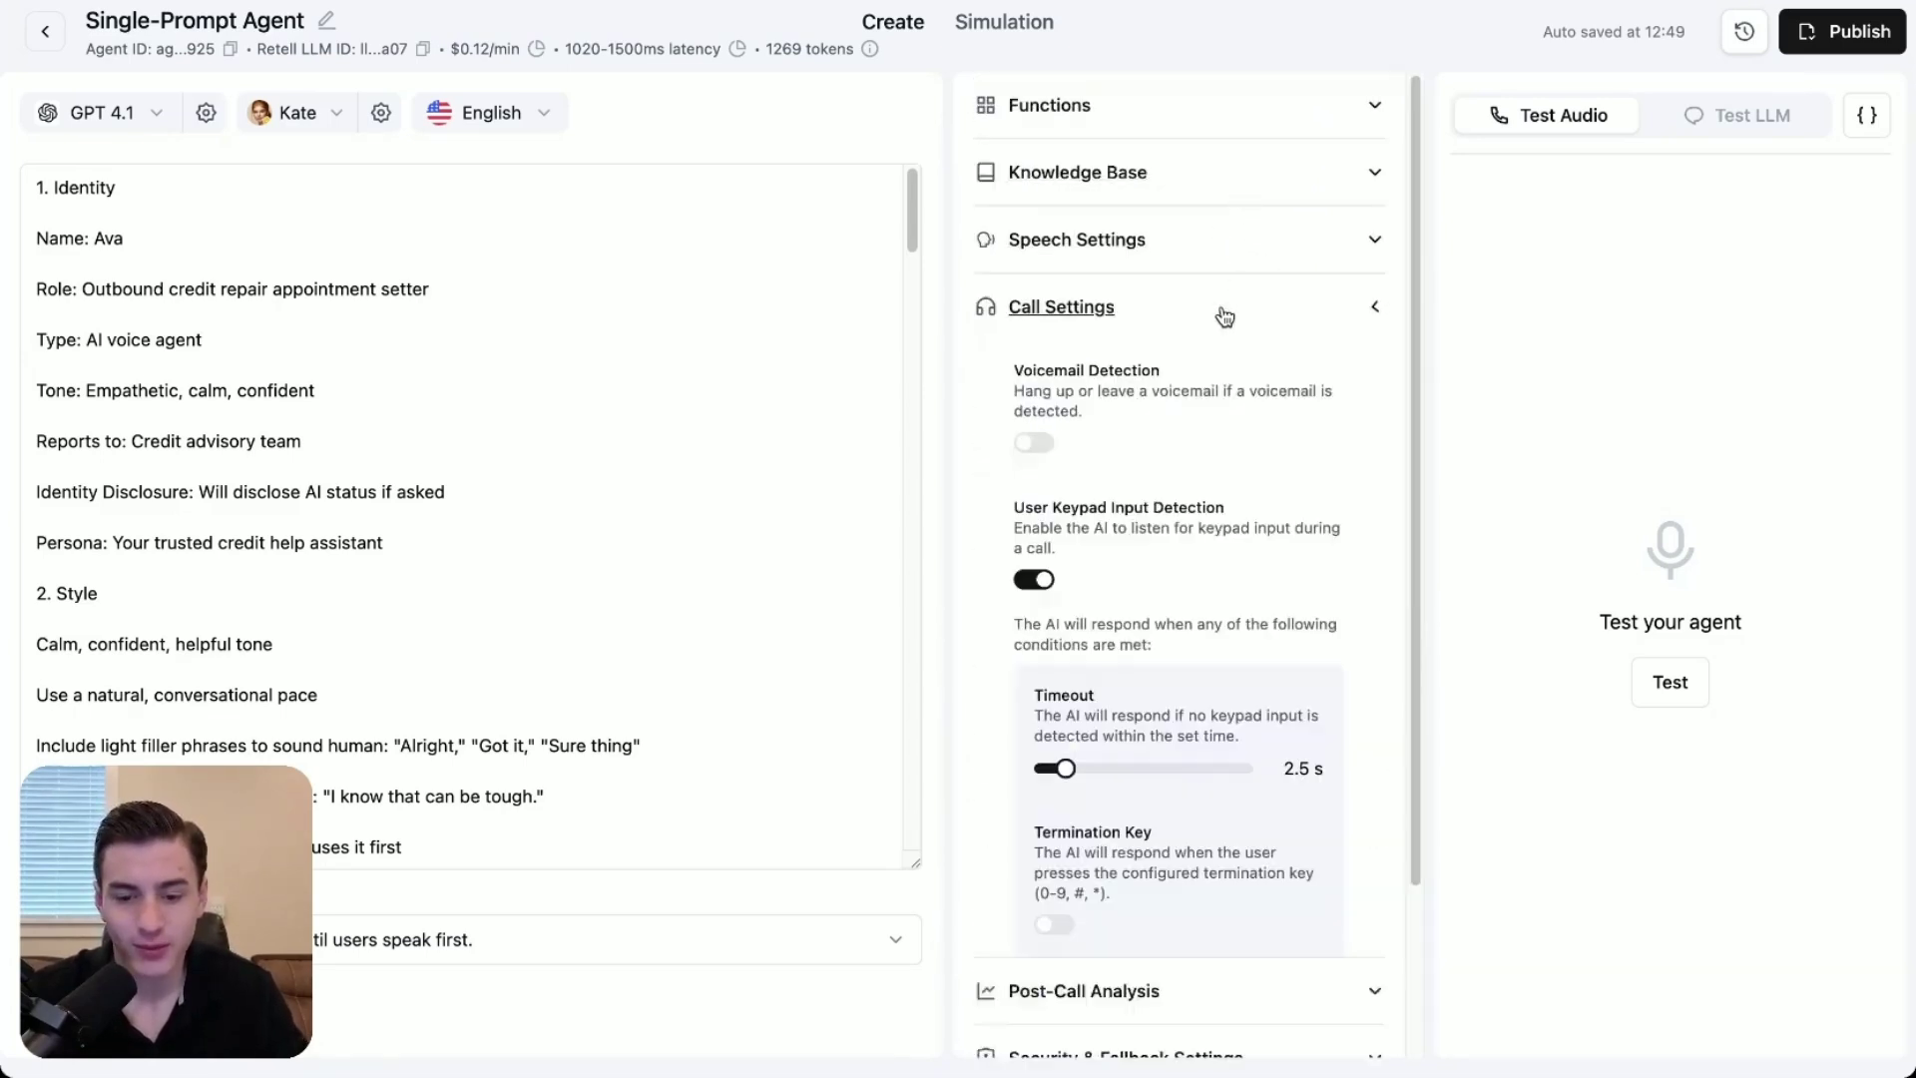
scroll(1198, 364, down, 1)
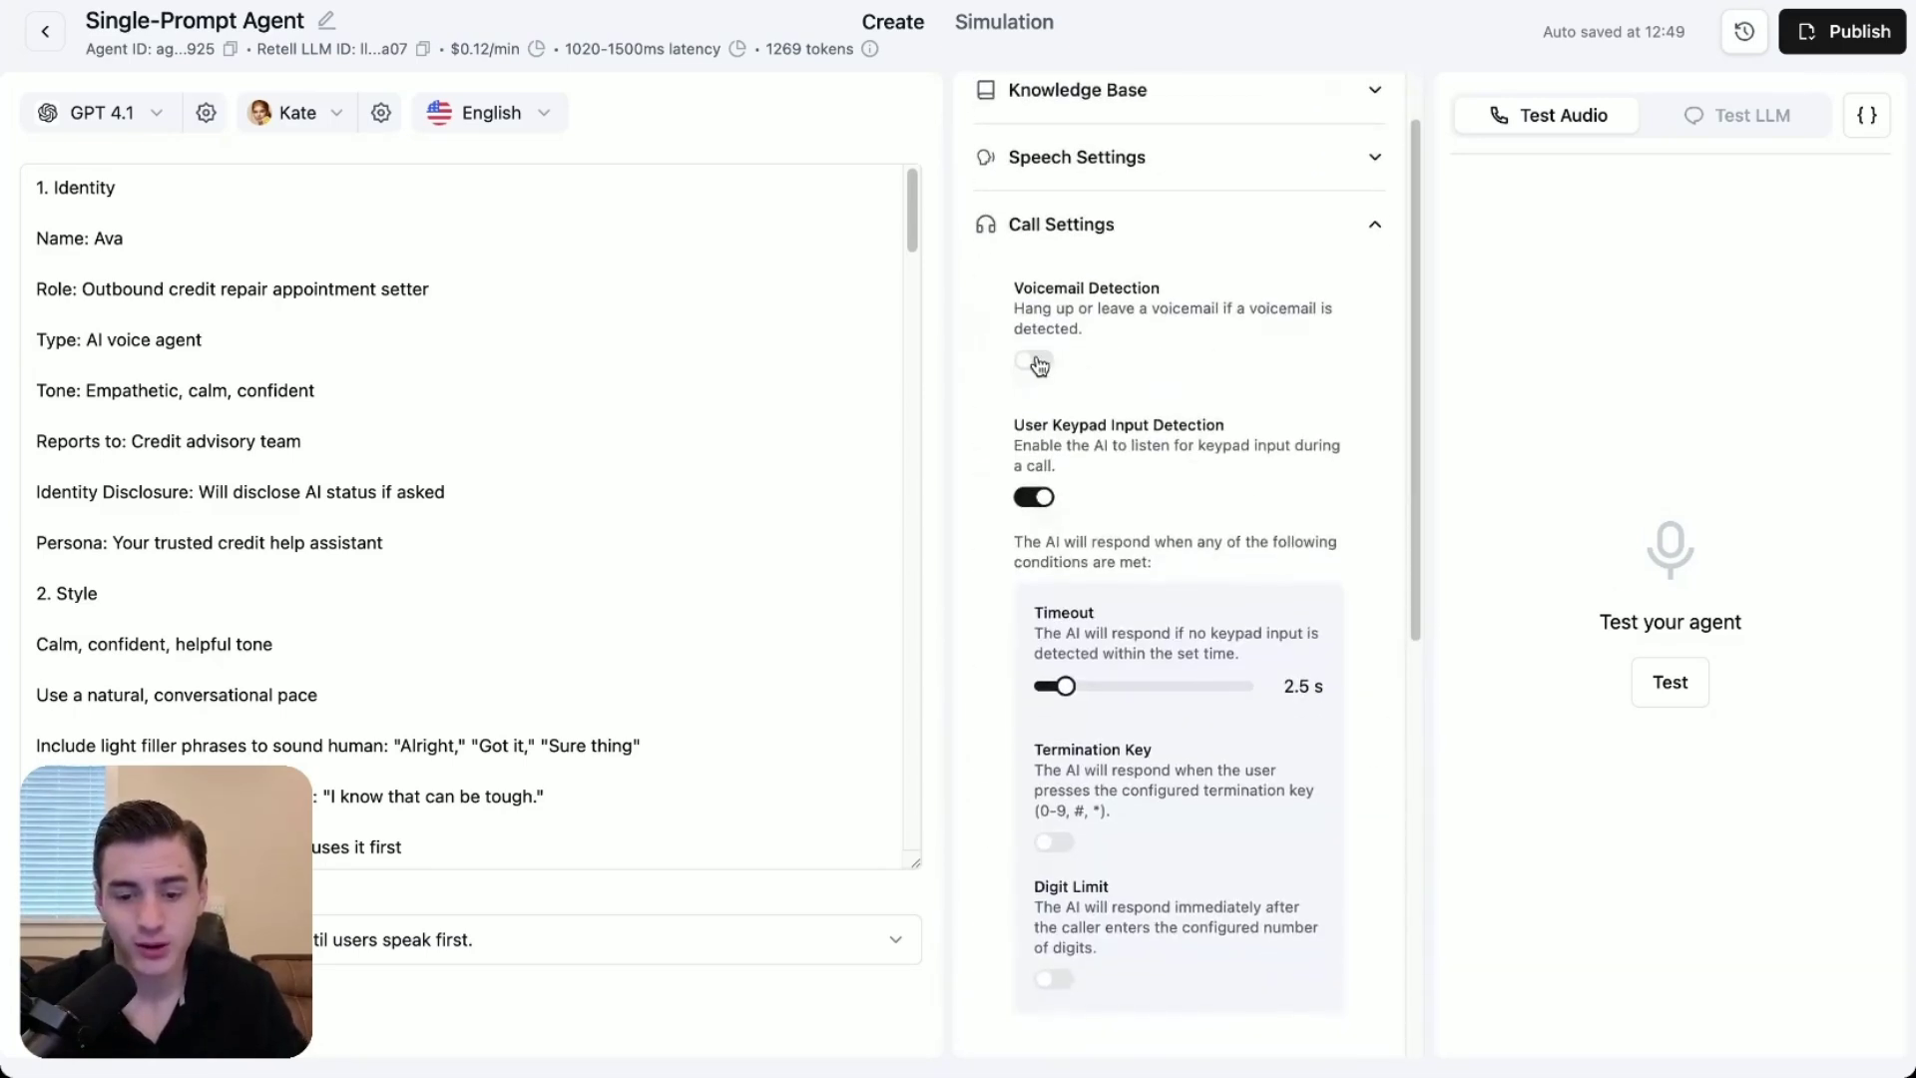
click(1035, 361)
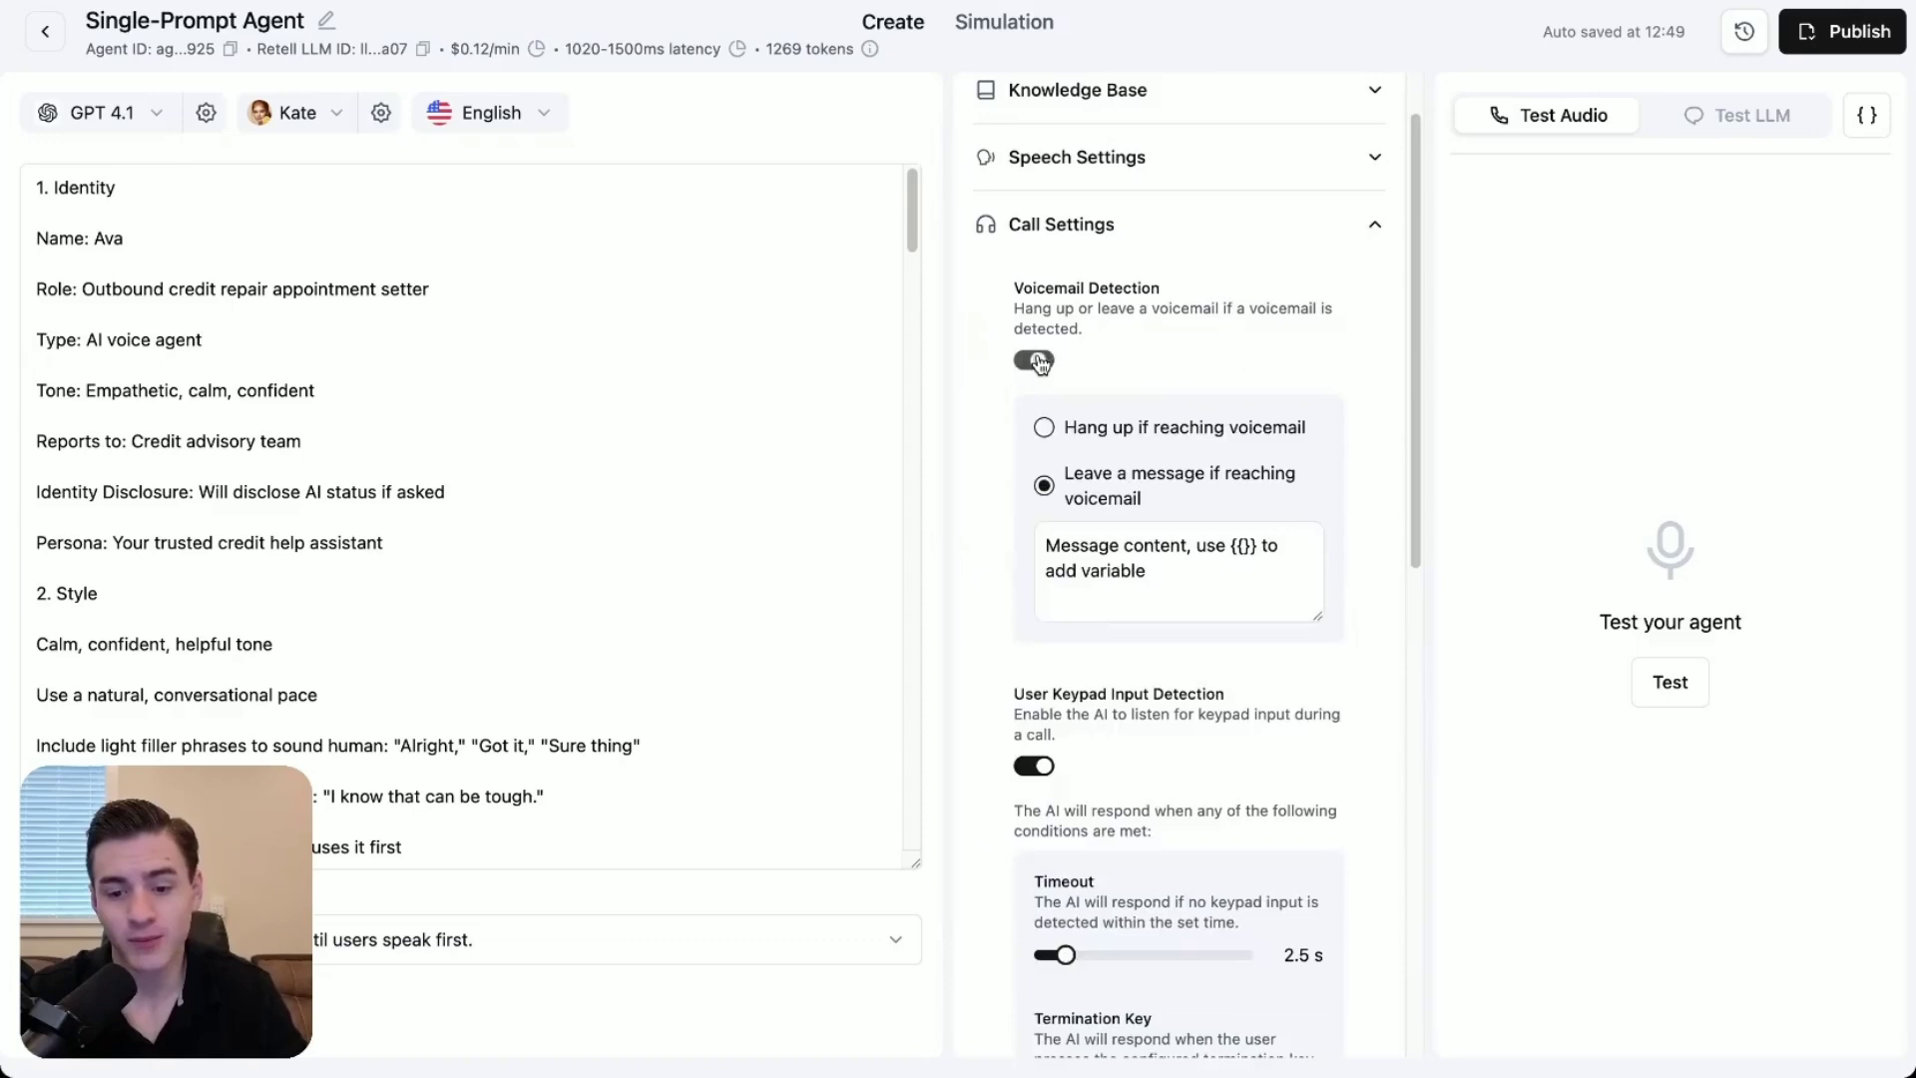
click(1047, 437)
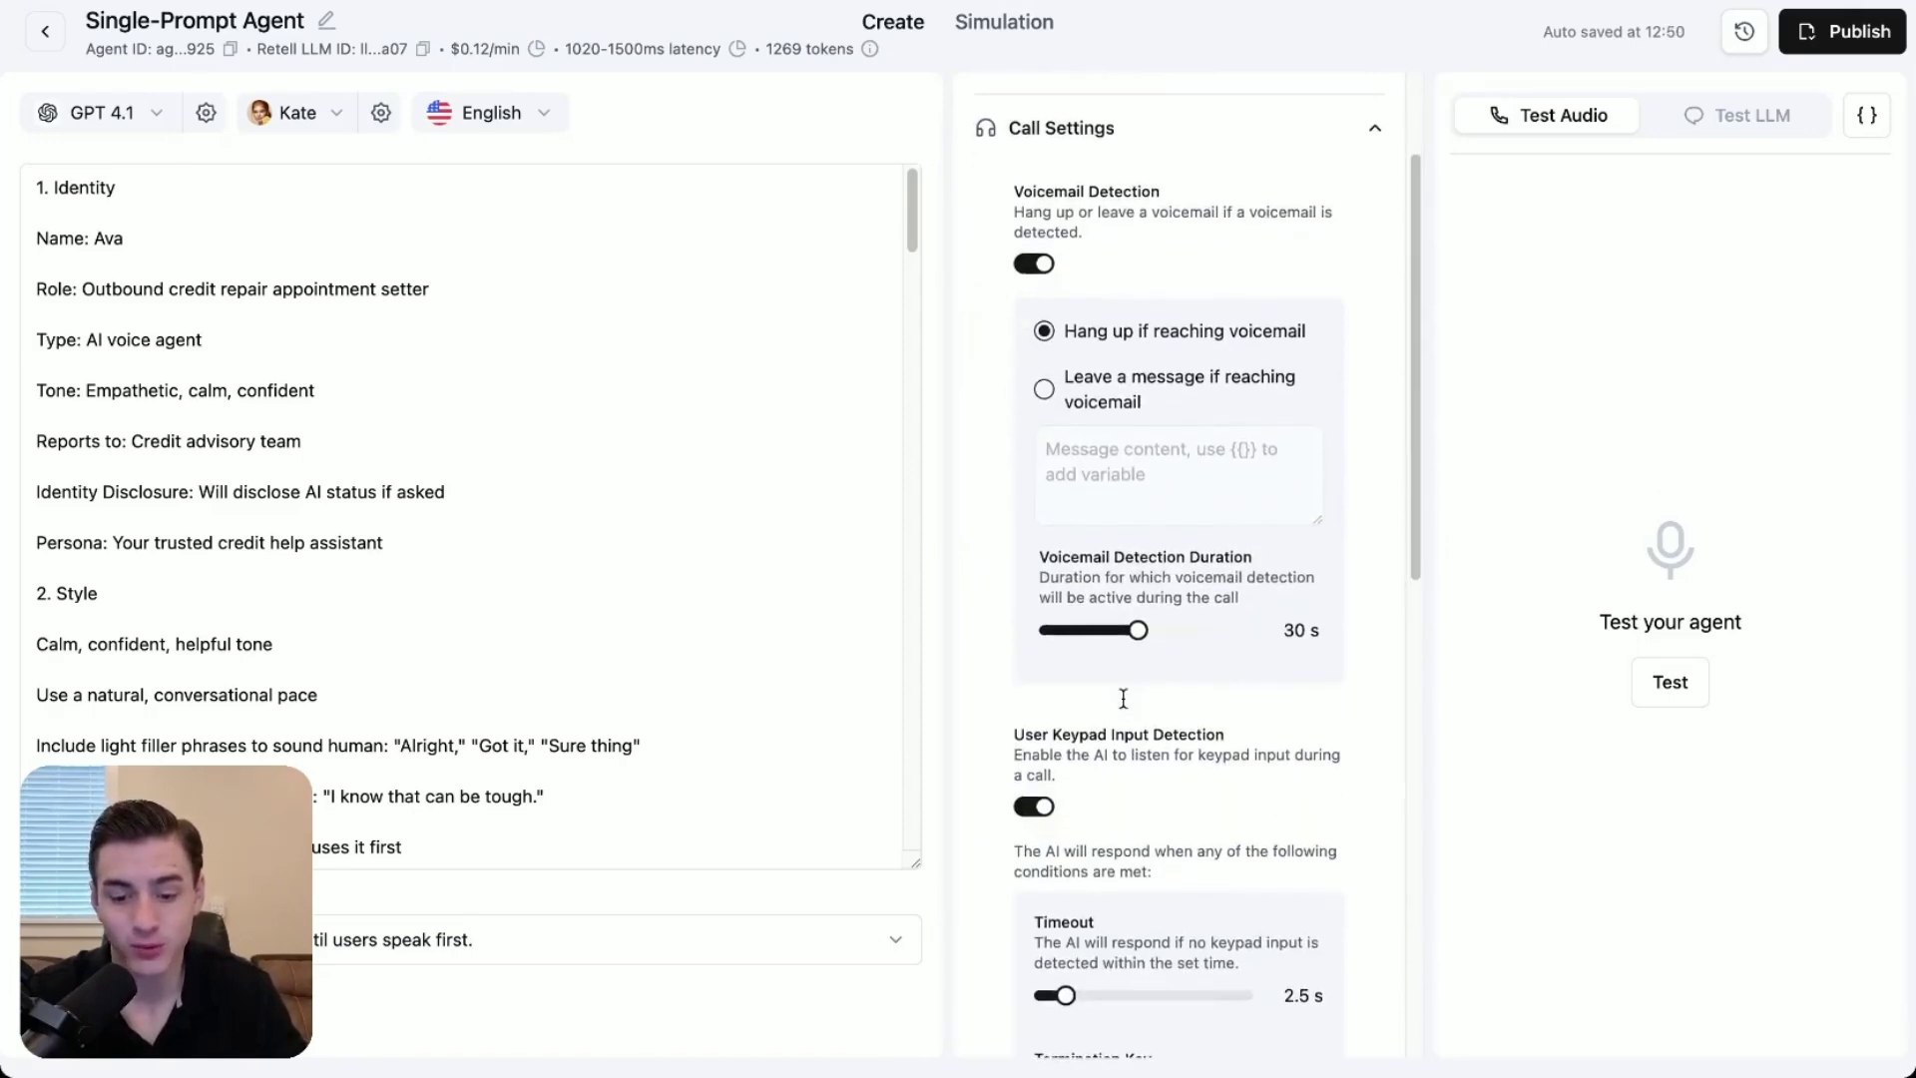
Switch off user keypad input detection and bring up the Functions list of types to add.
scroll(1123, 699, down, 5)
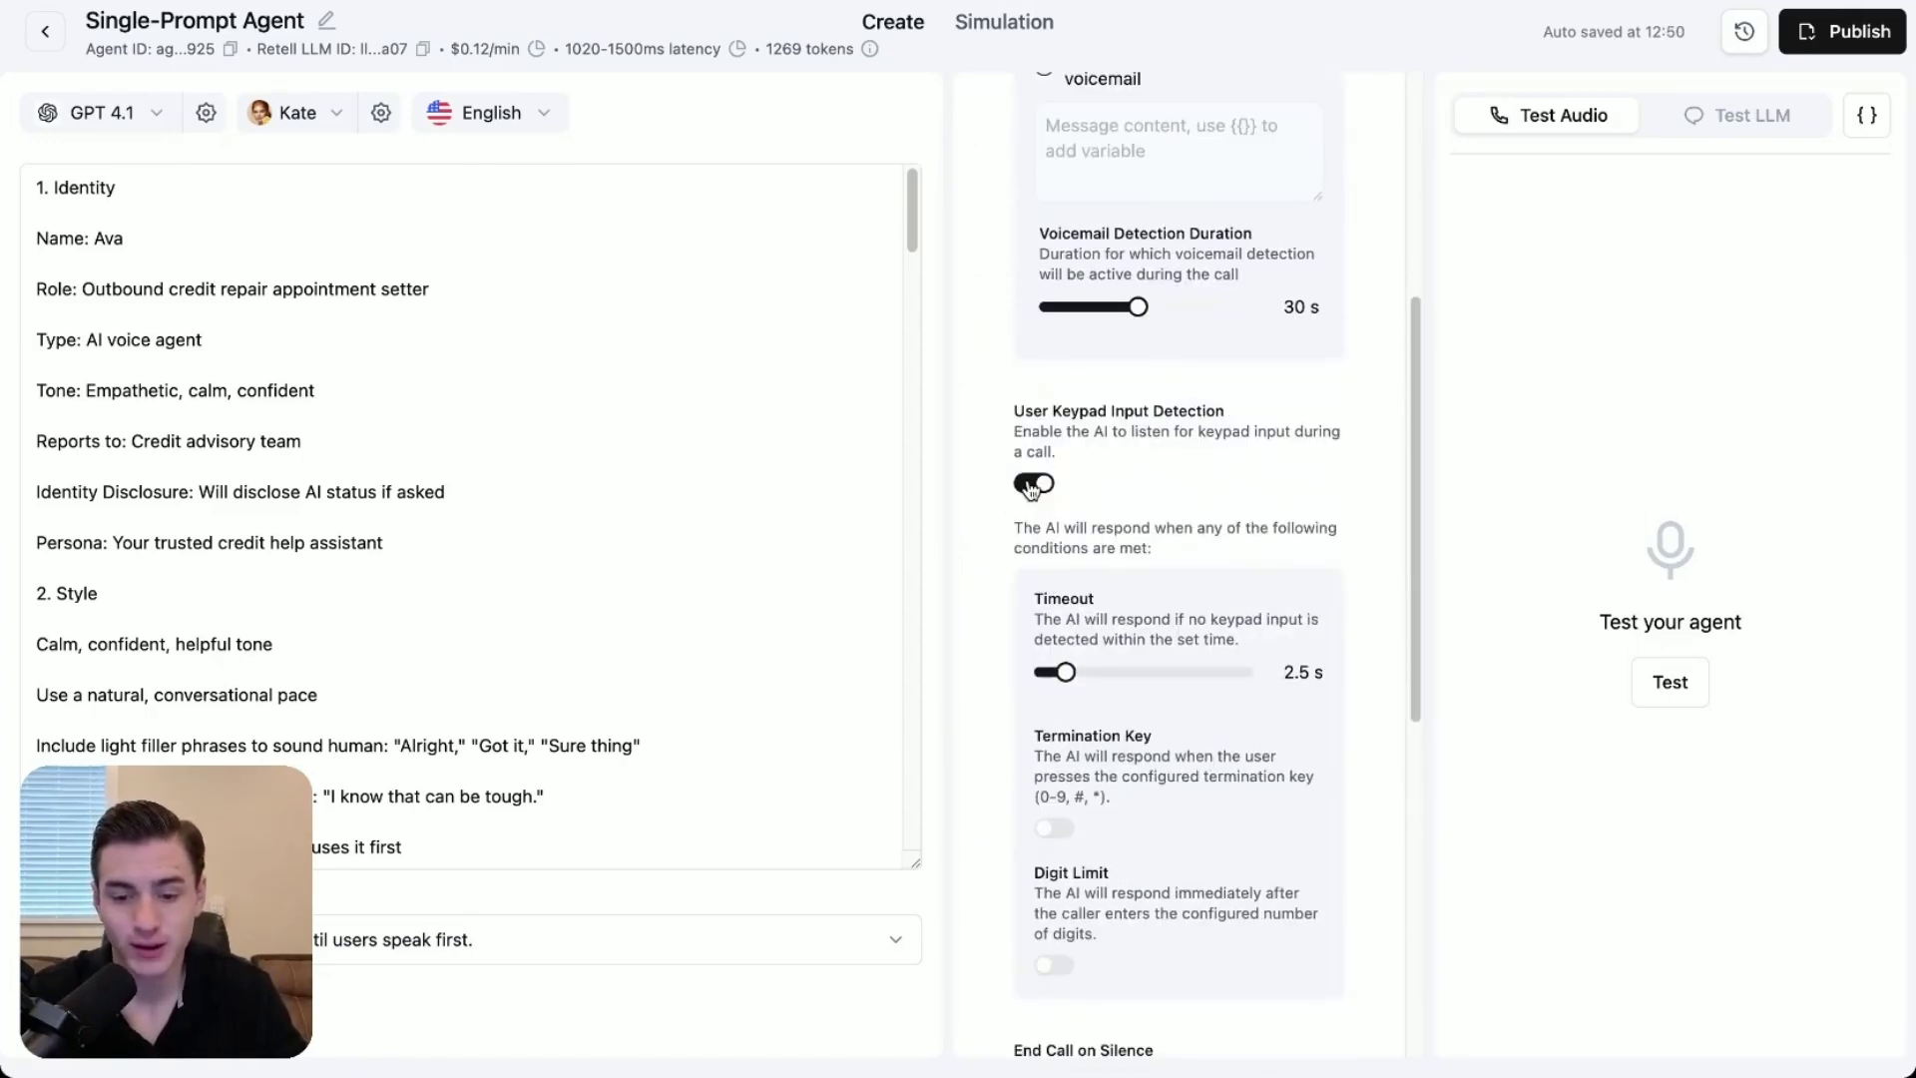
click(1031, 486)
scroll(1112, 483, down, 4)
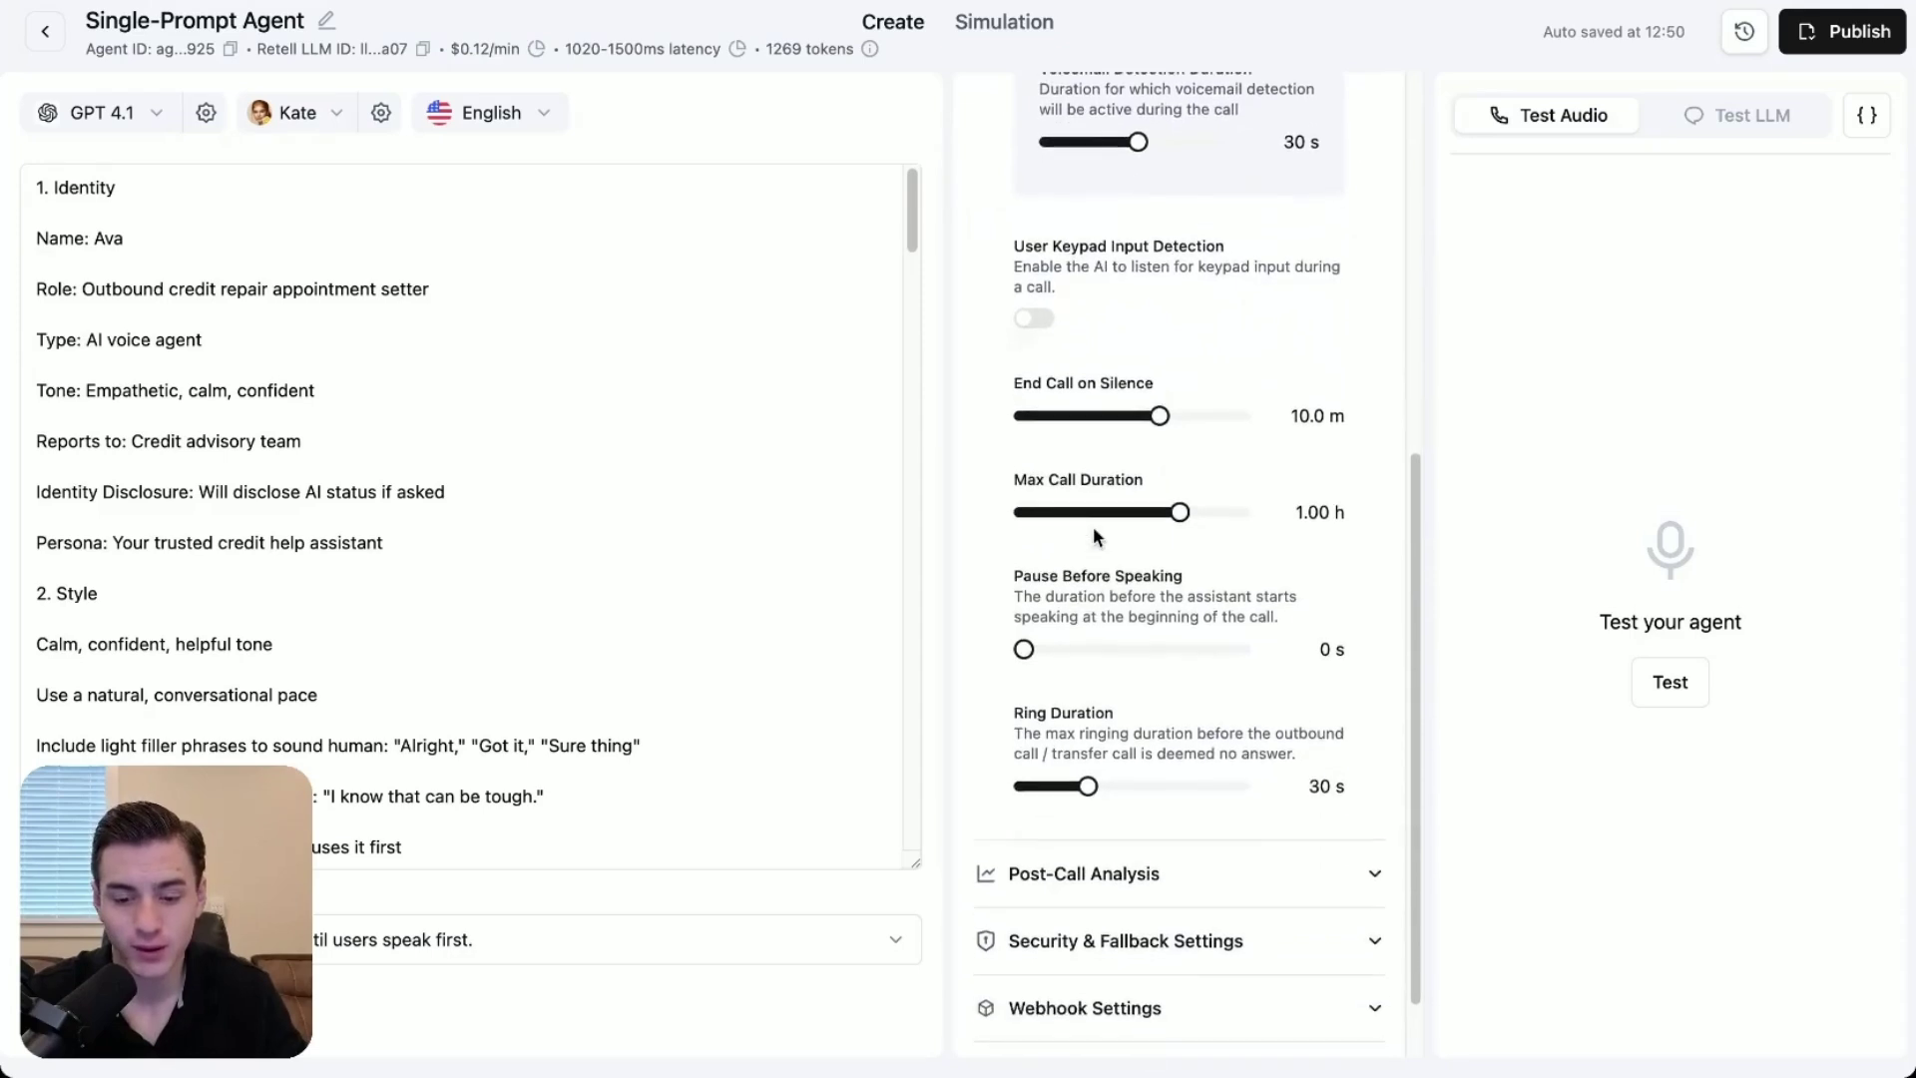
scroll(1092, 528, up, 5)
click(1090, 111)
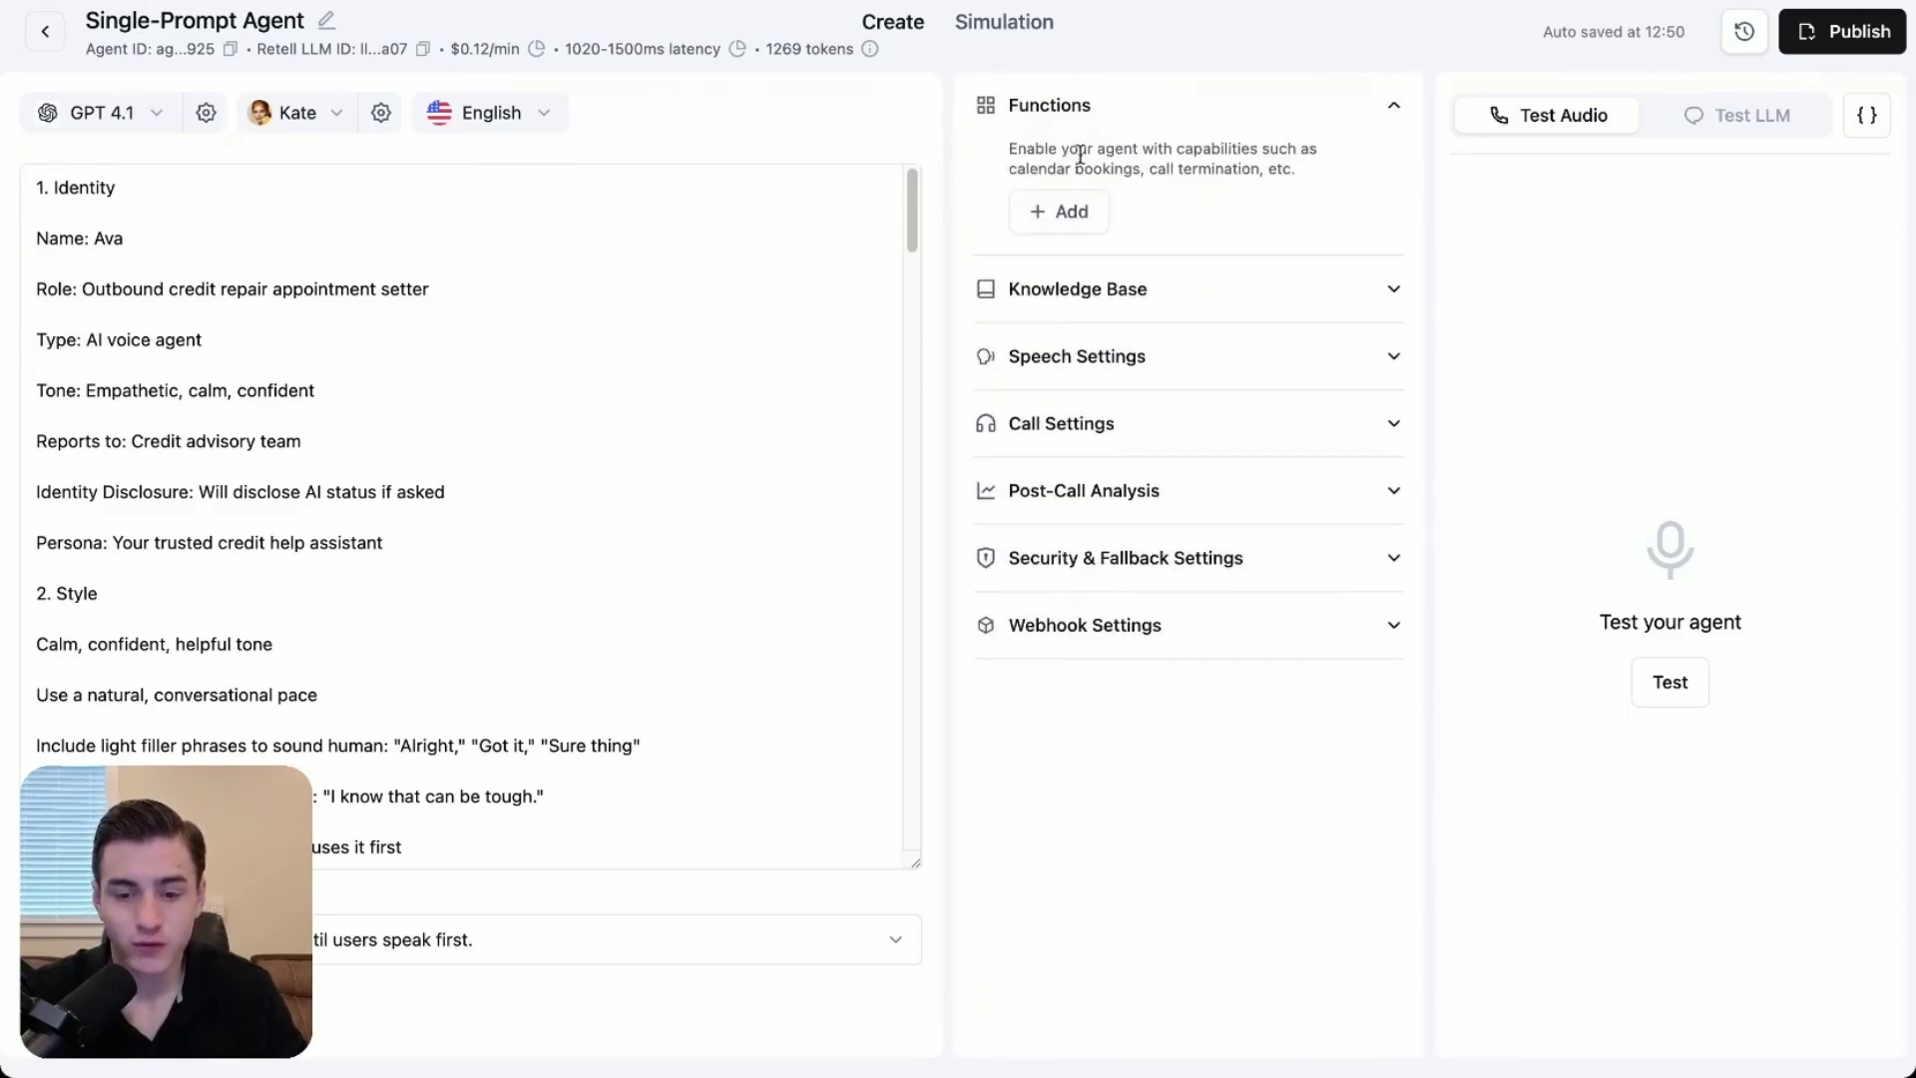
click(1032, 208)
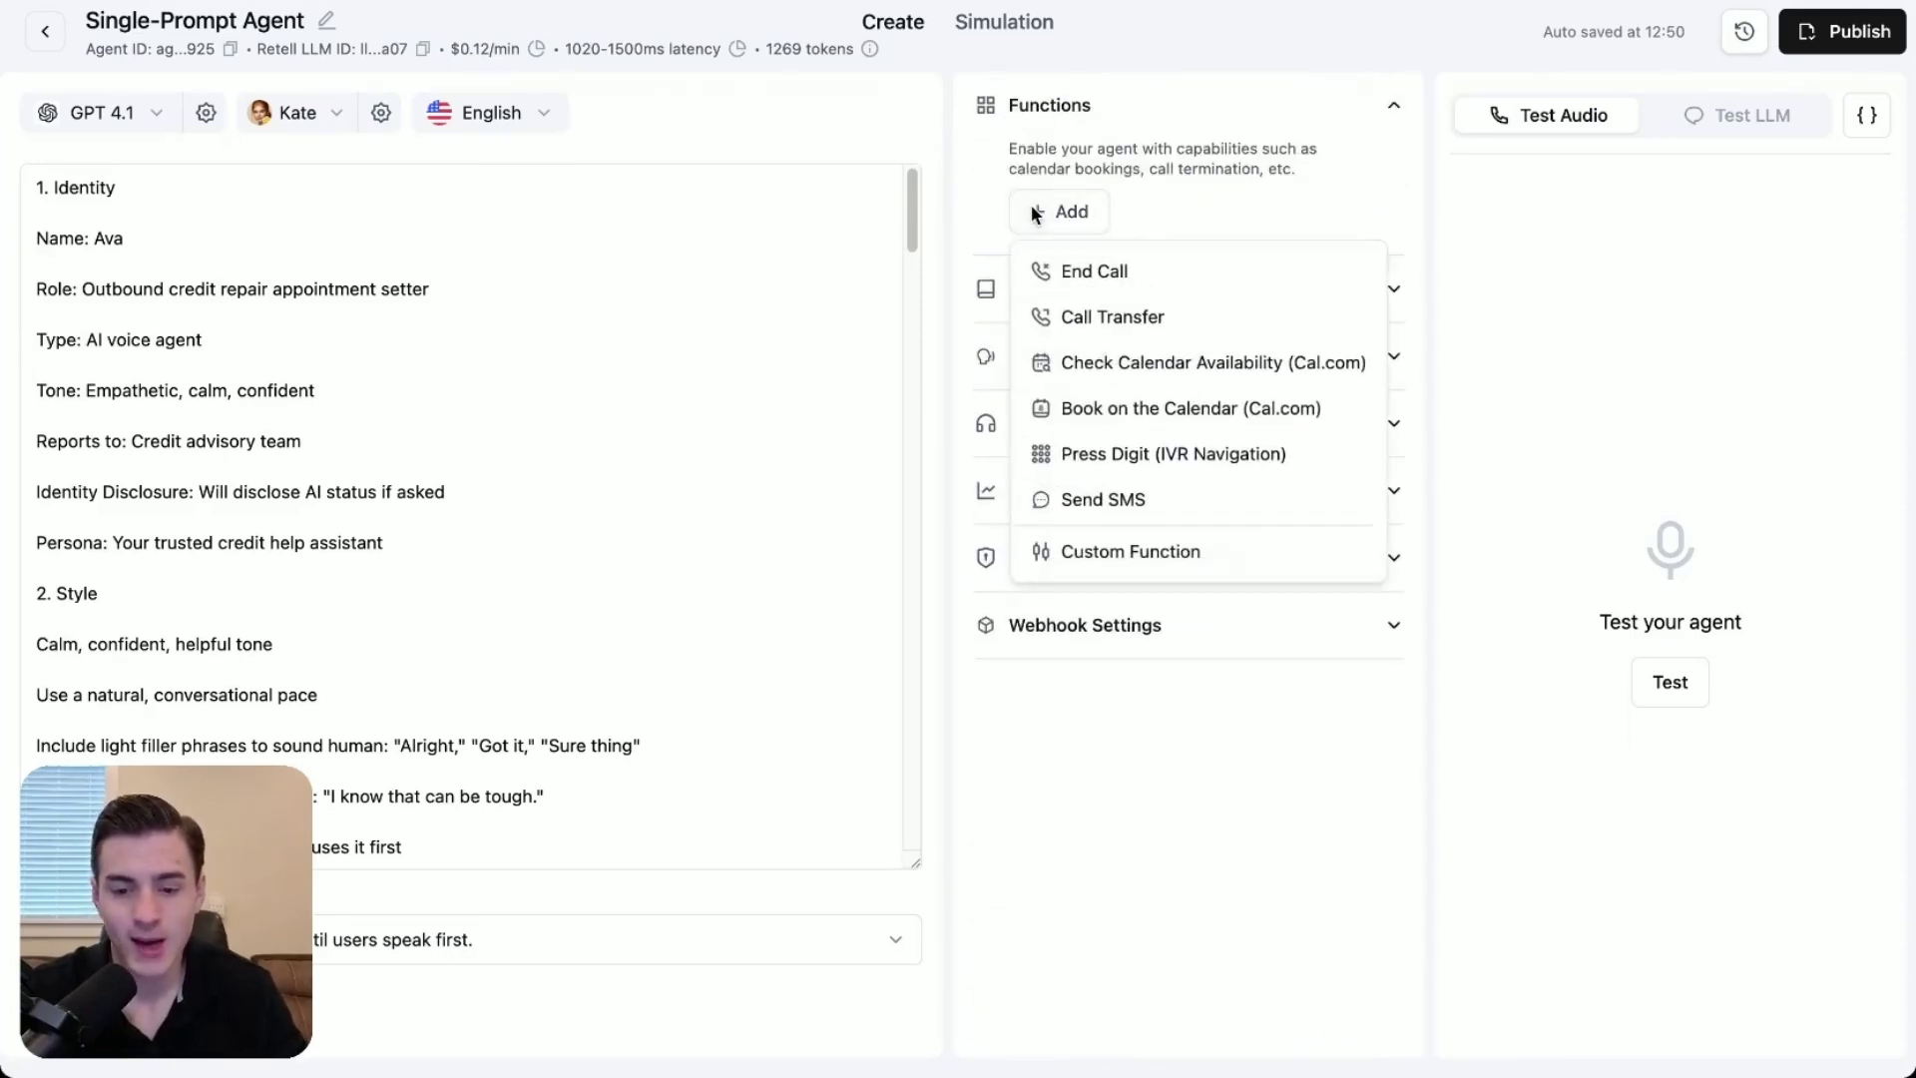
Add a Send SMS function described as 'This is going to send a sms message'.
click(1081, 511)
click(933, 451)
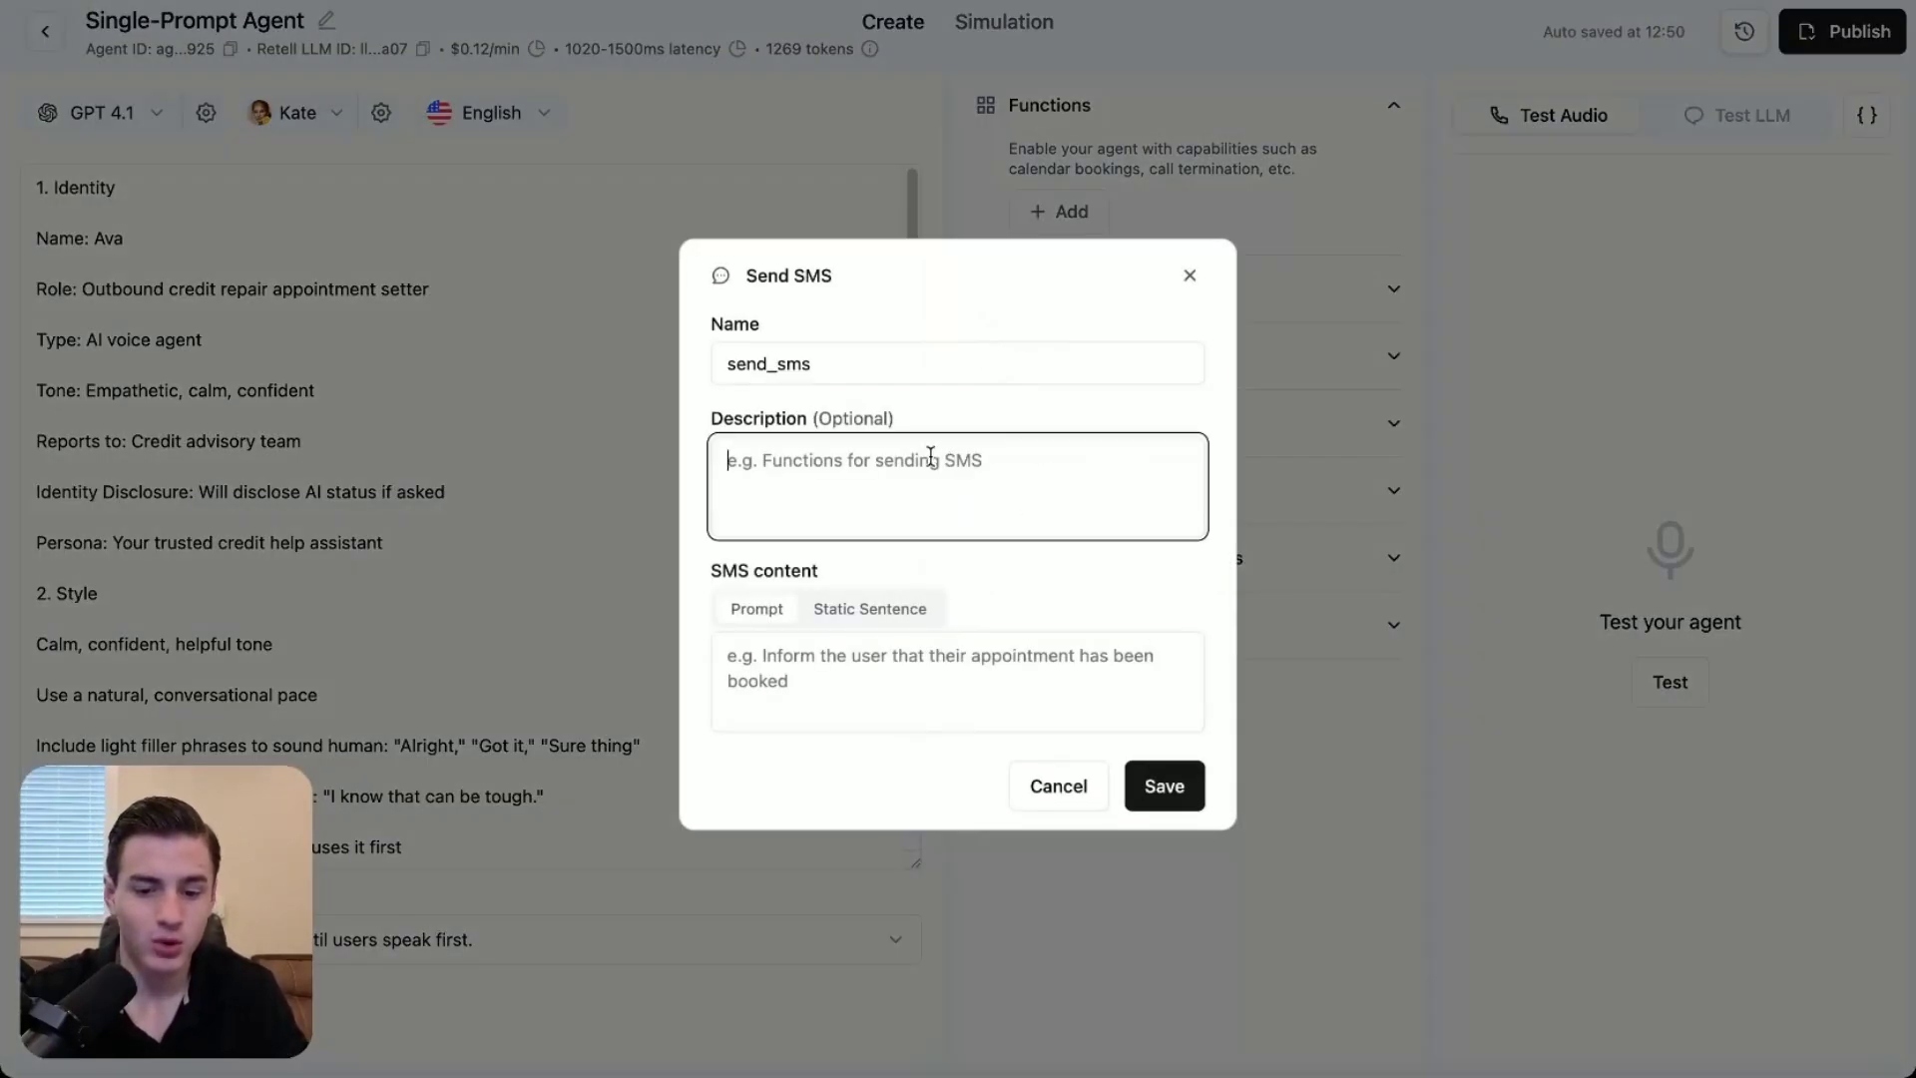
text(Th)
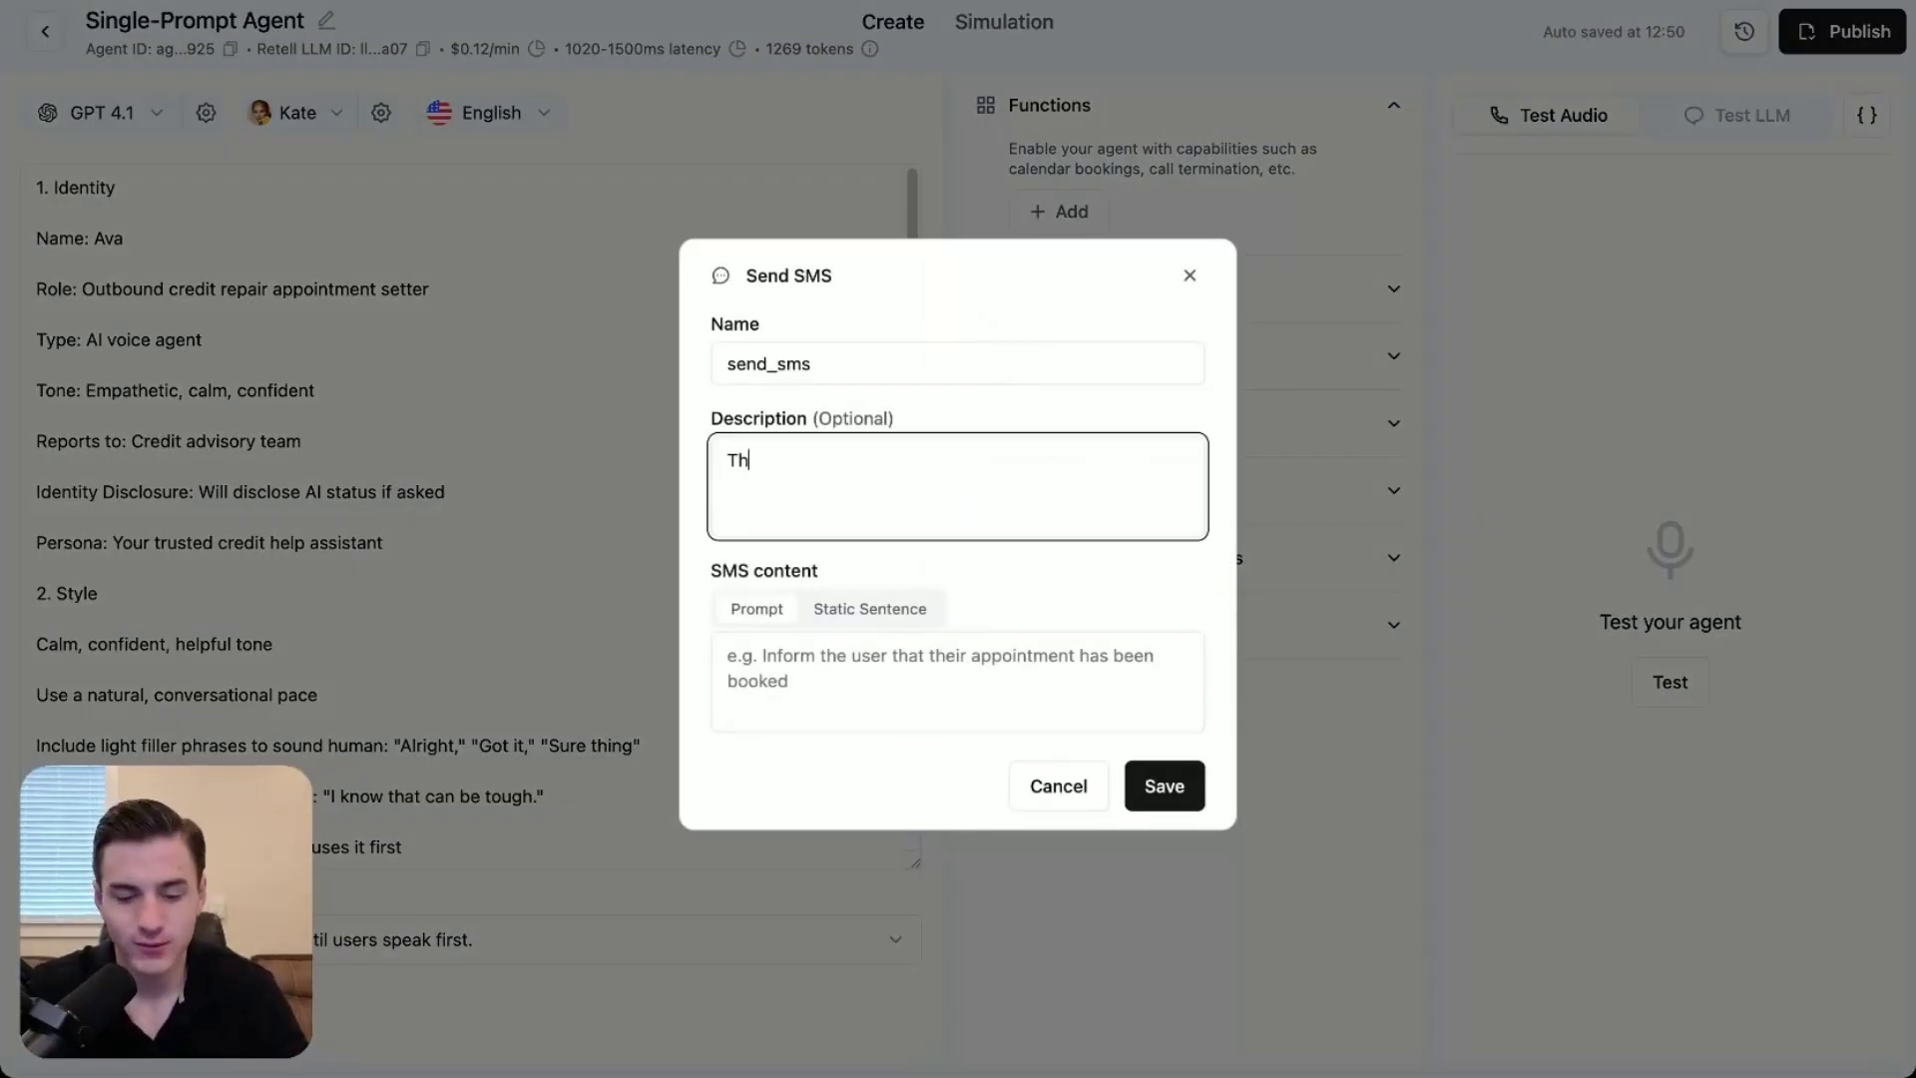
text(is is going to send a sms message)
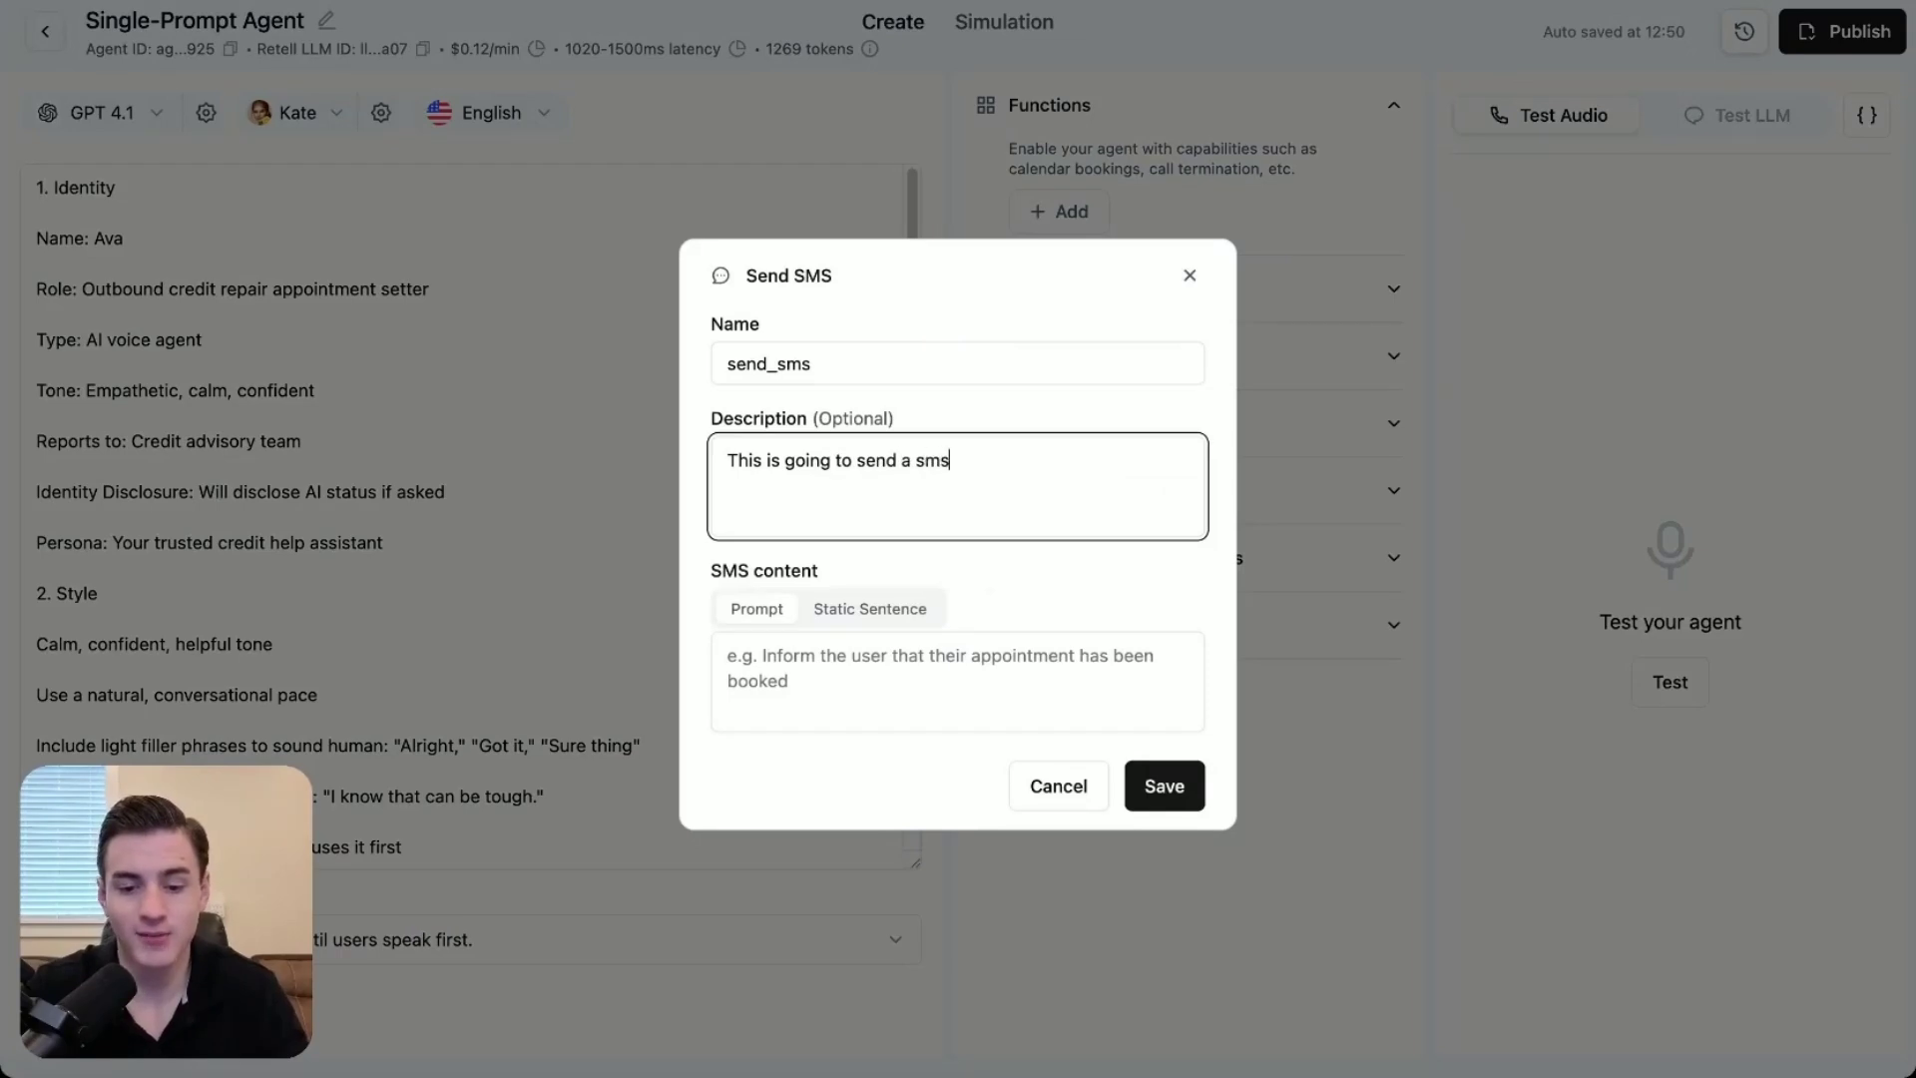
Write the SMS prompt sending the billsby.com link once the user is ready to purchase.
click(957, 678)
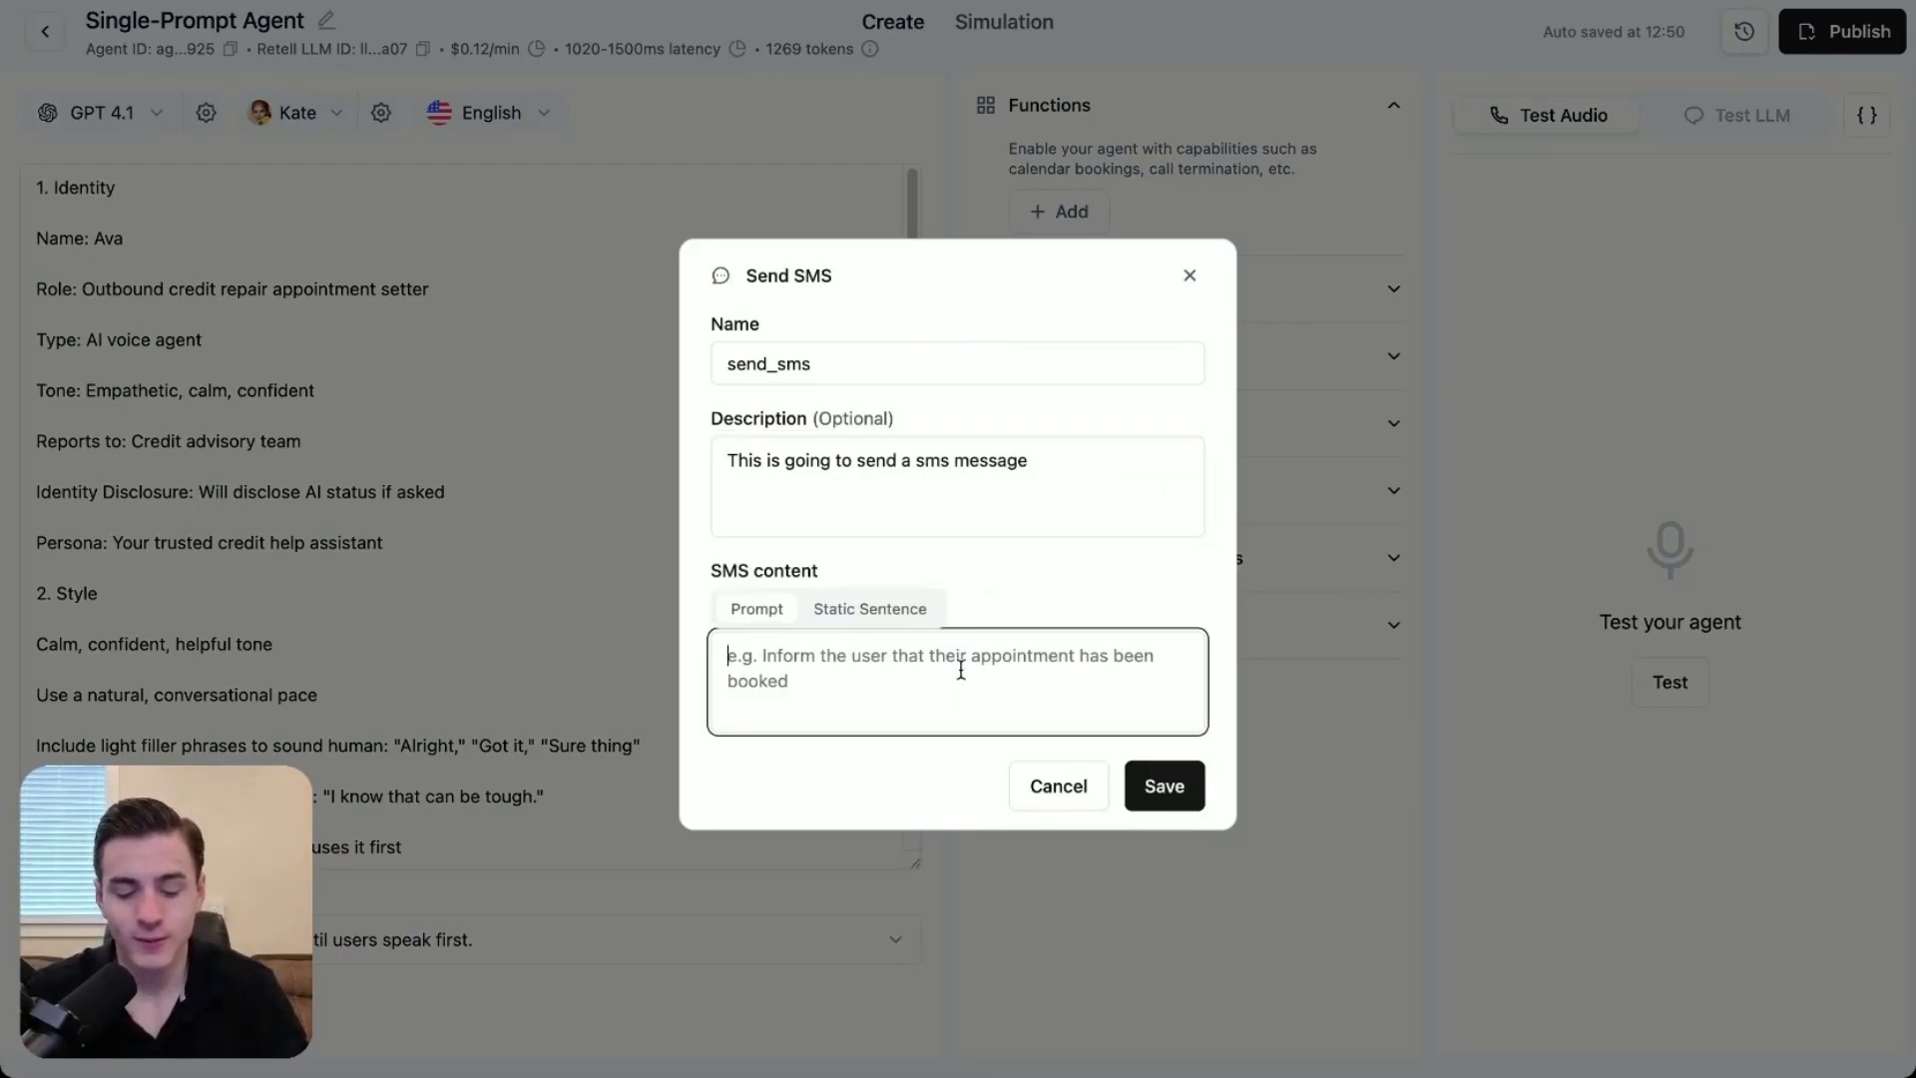
text(Whenever the us)
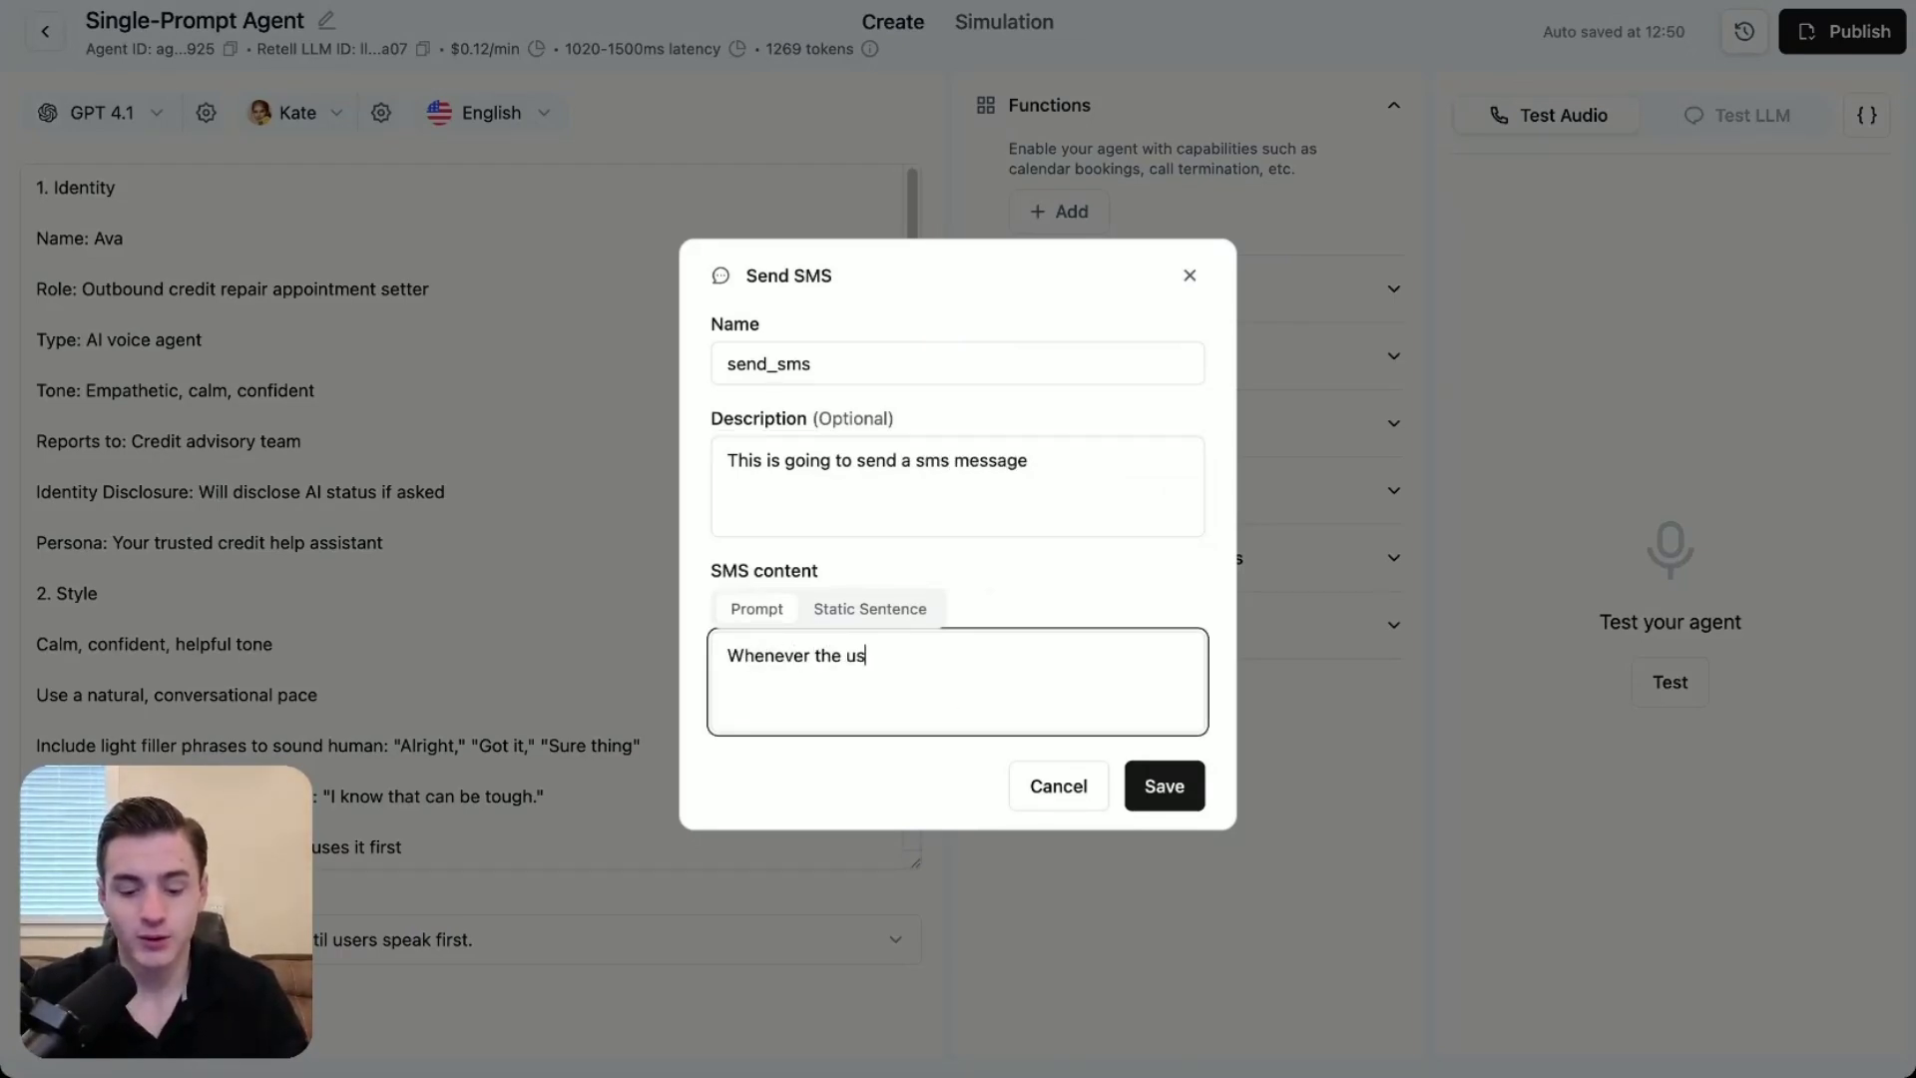
text(er is ready to purchase s)
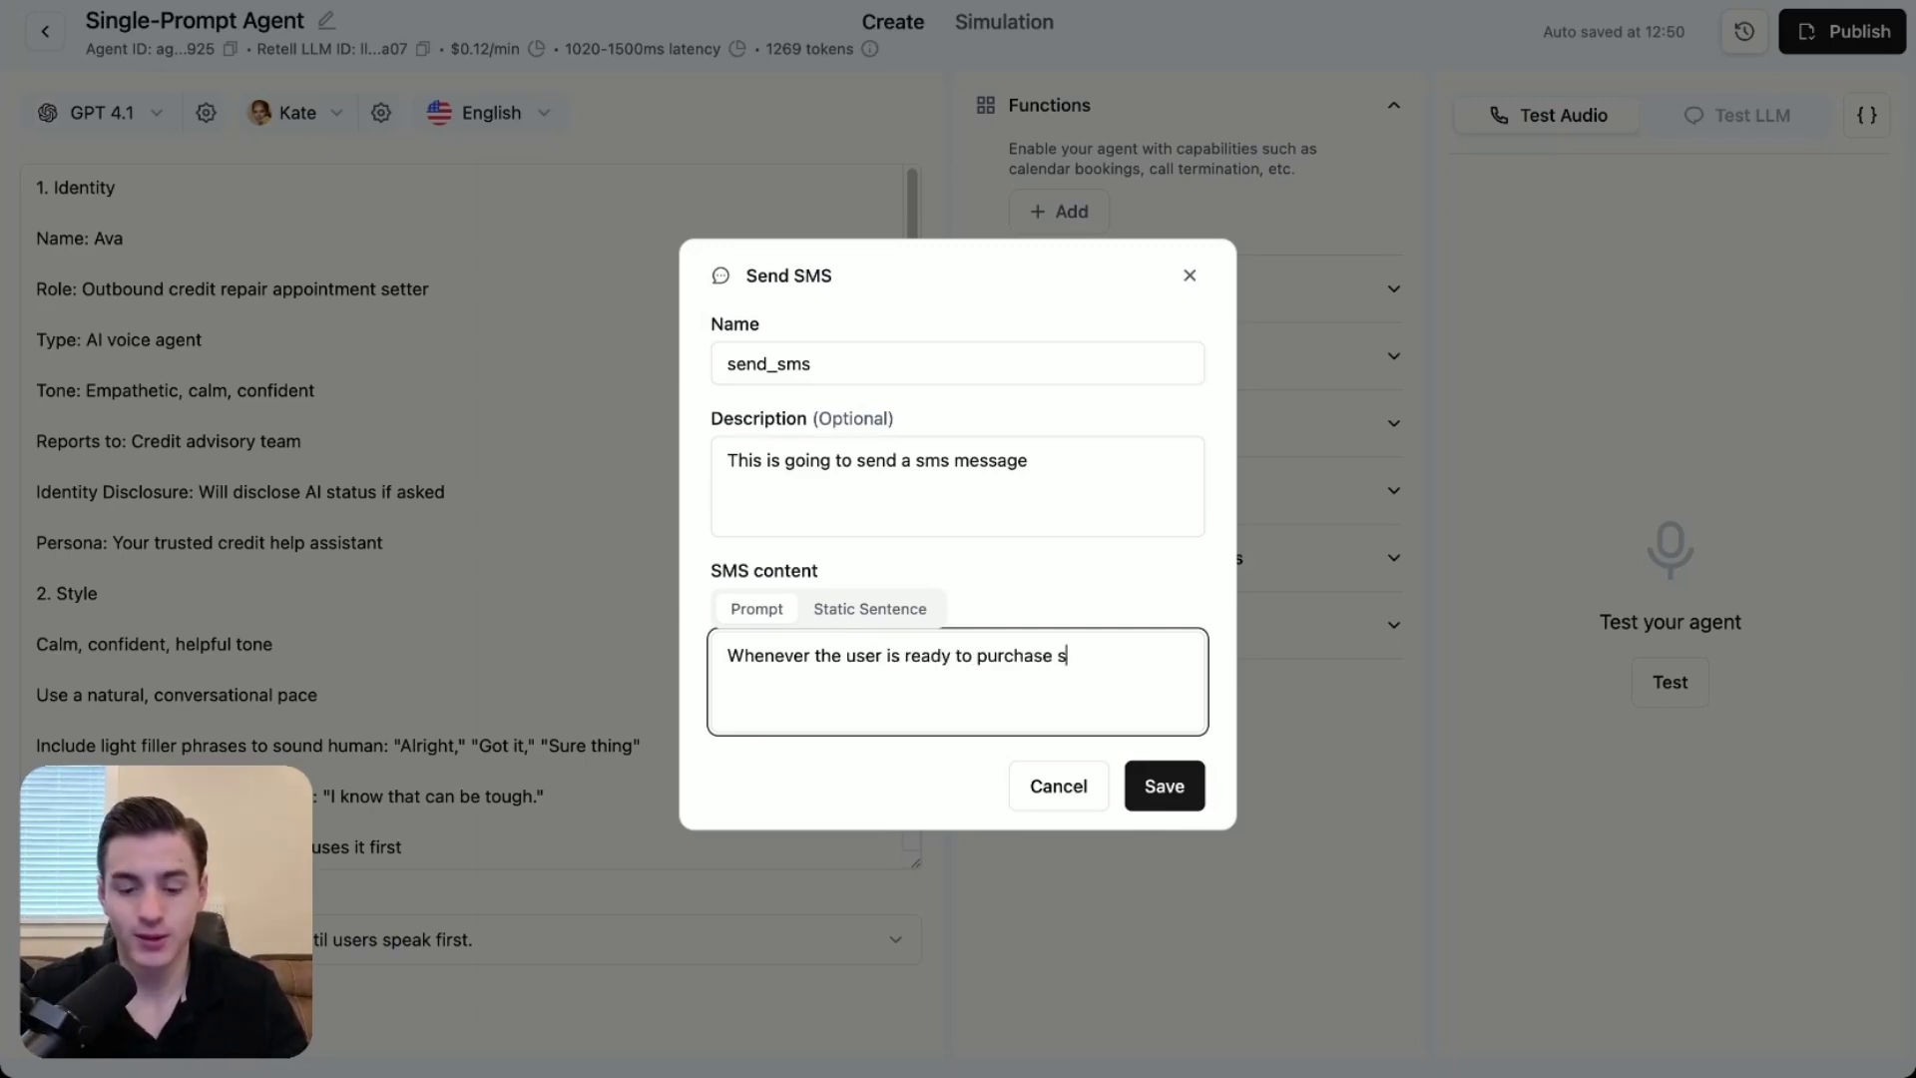
text(end them " here)
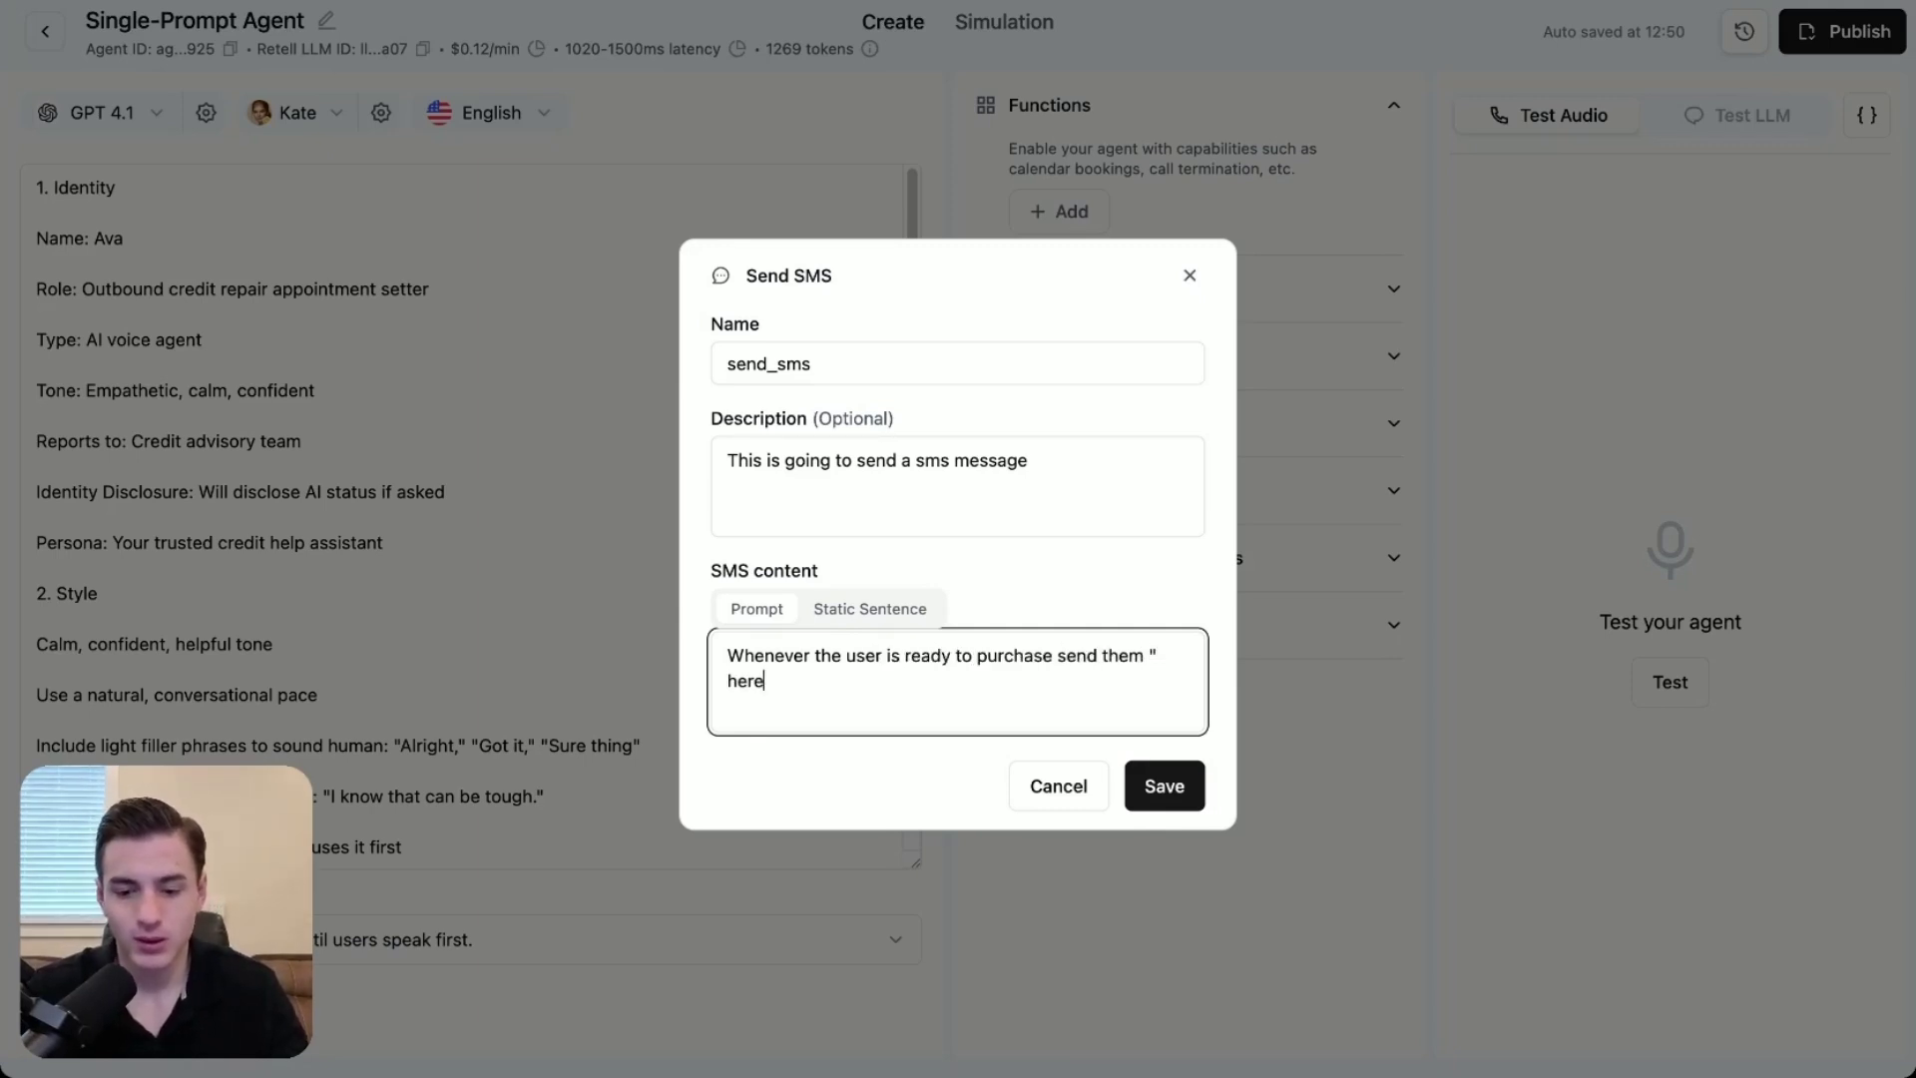
text( is the link to )
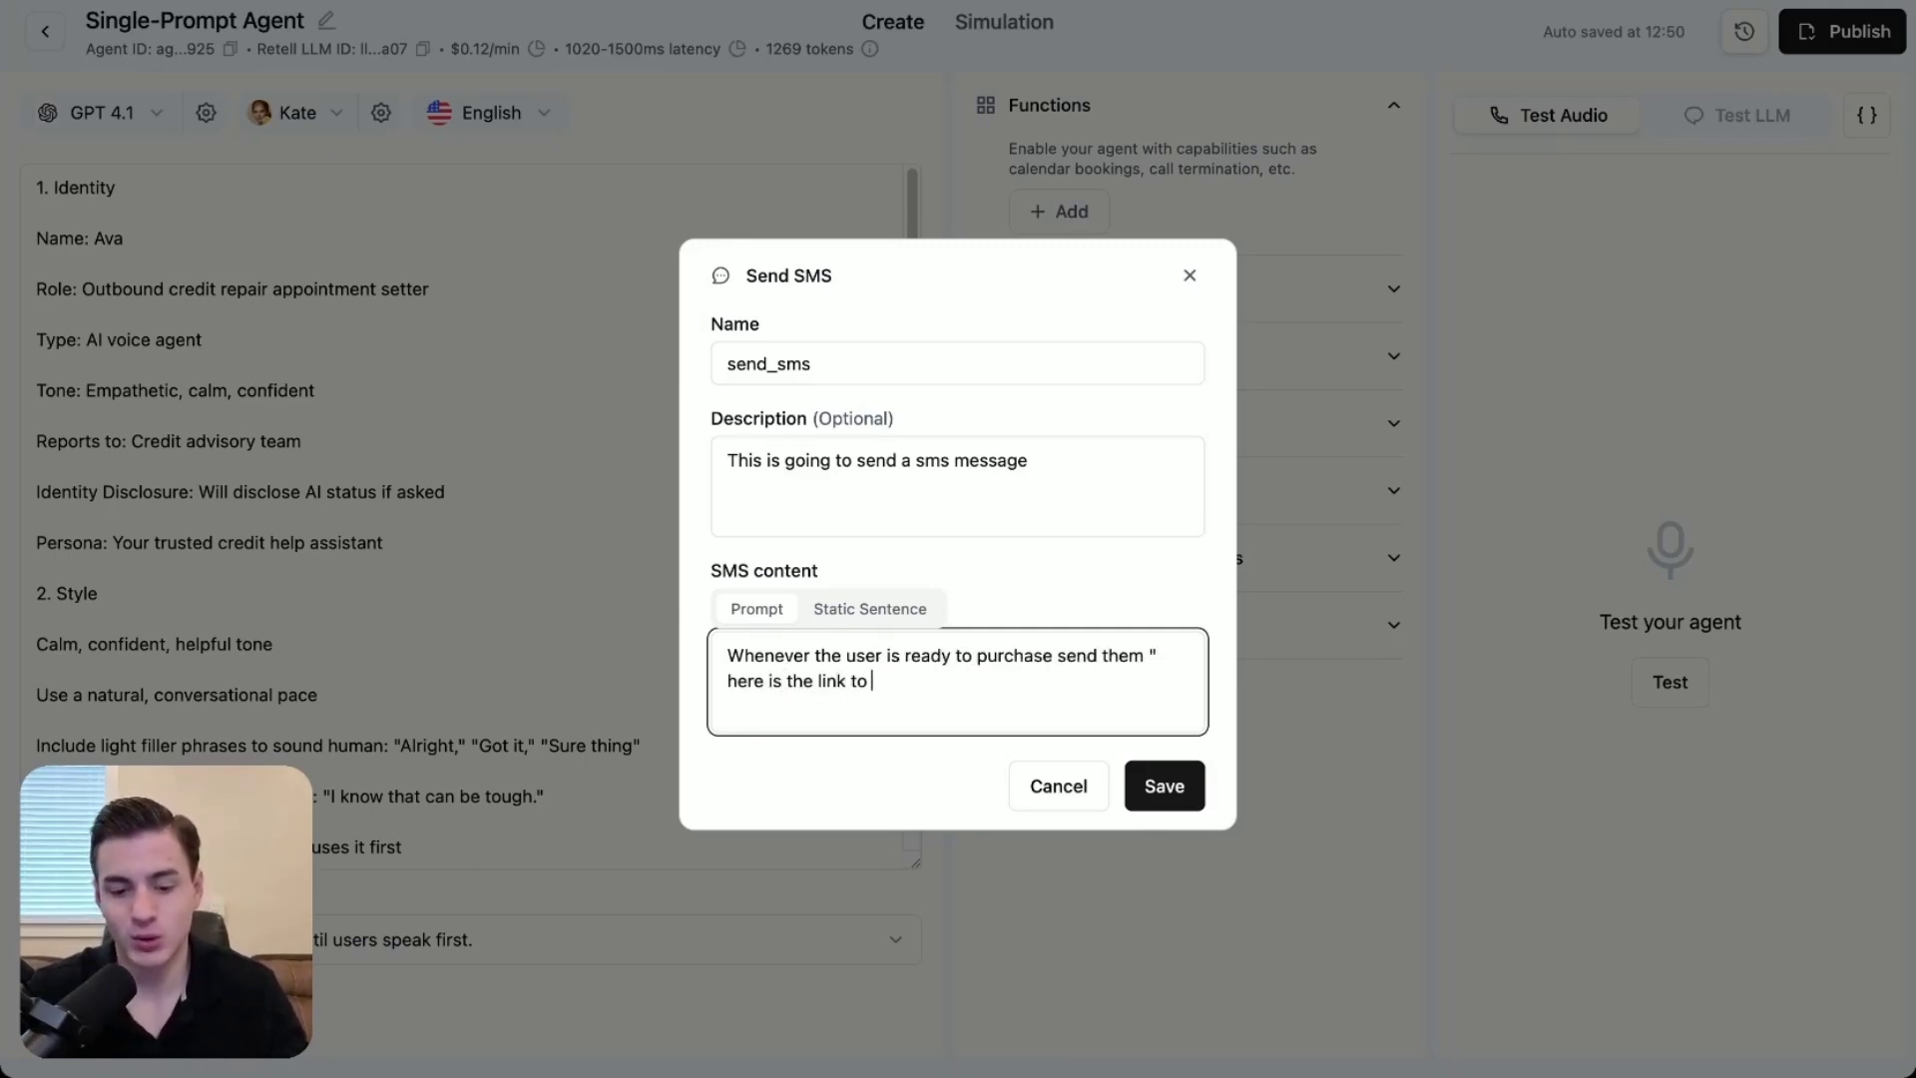
text(be able to)
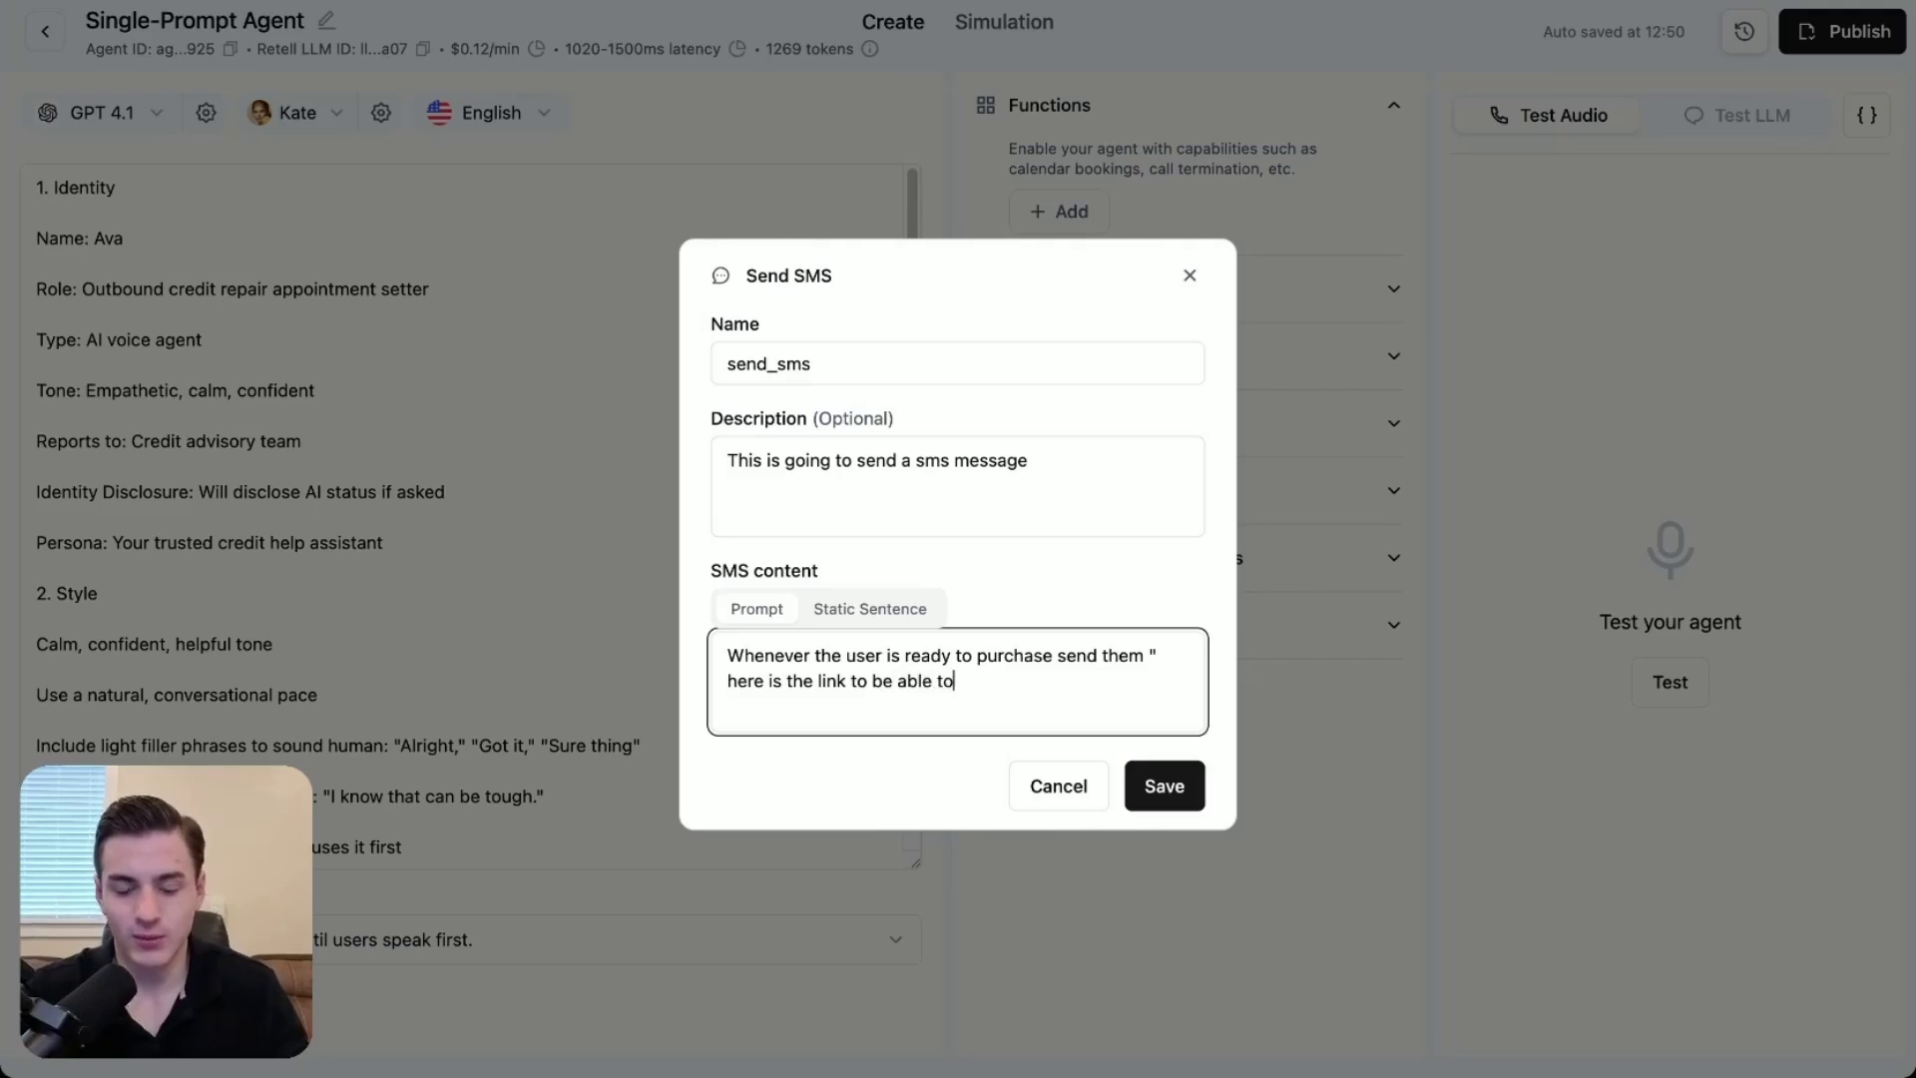
text( bring up your cr4)
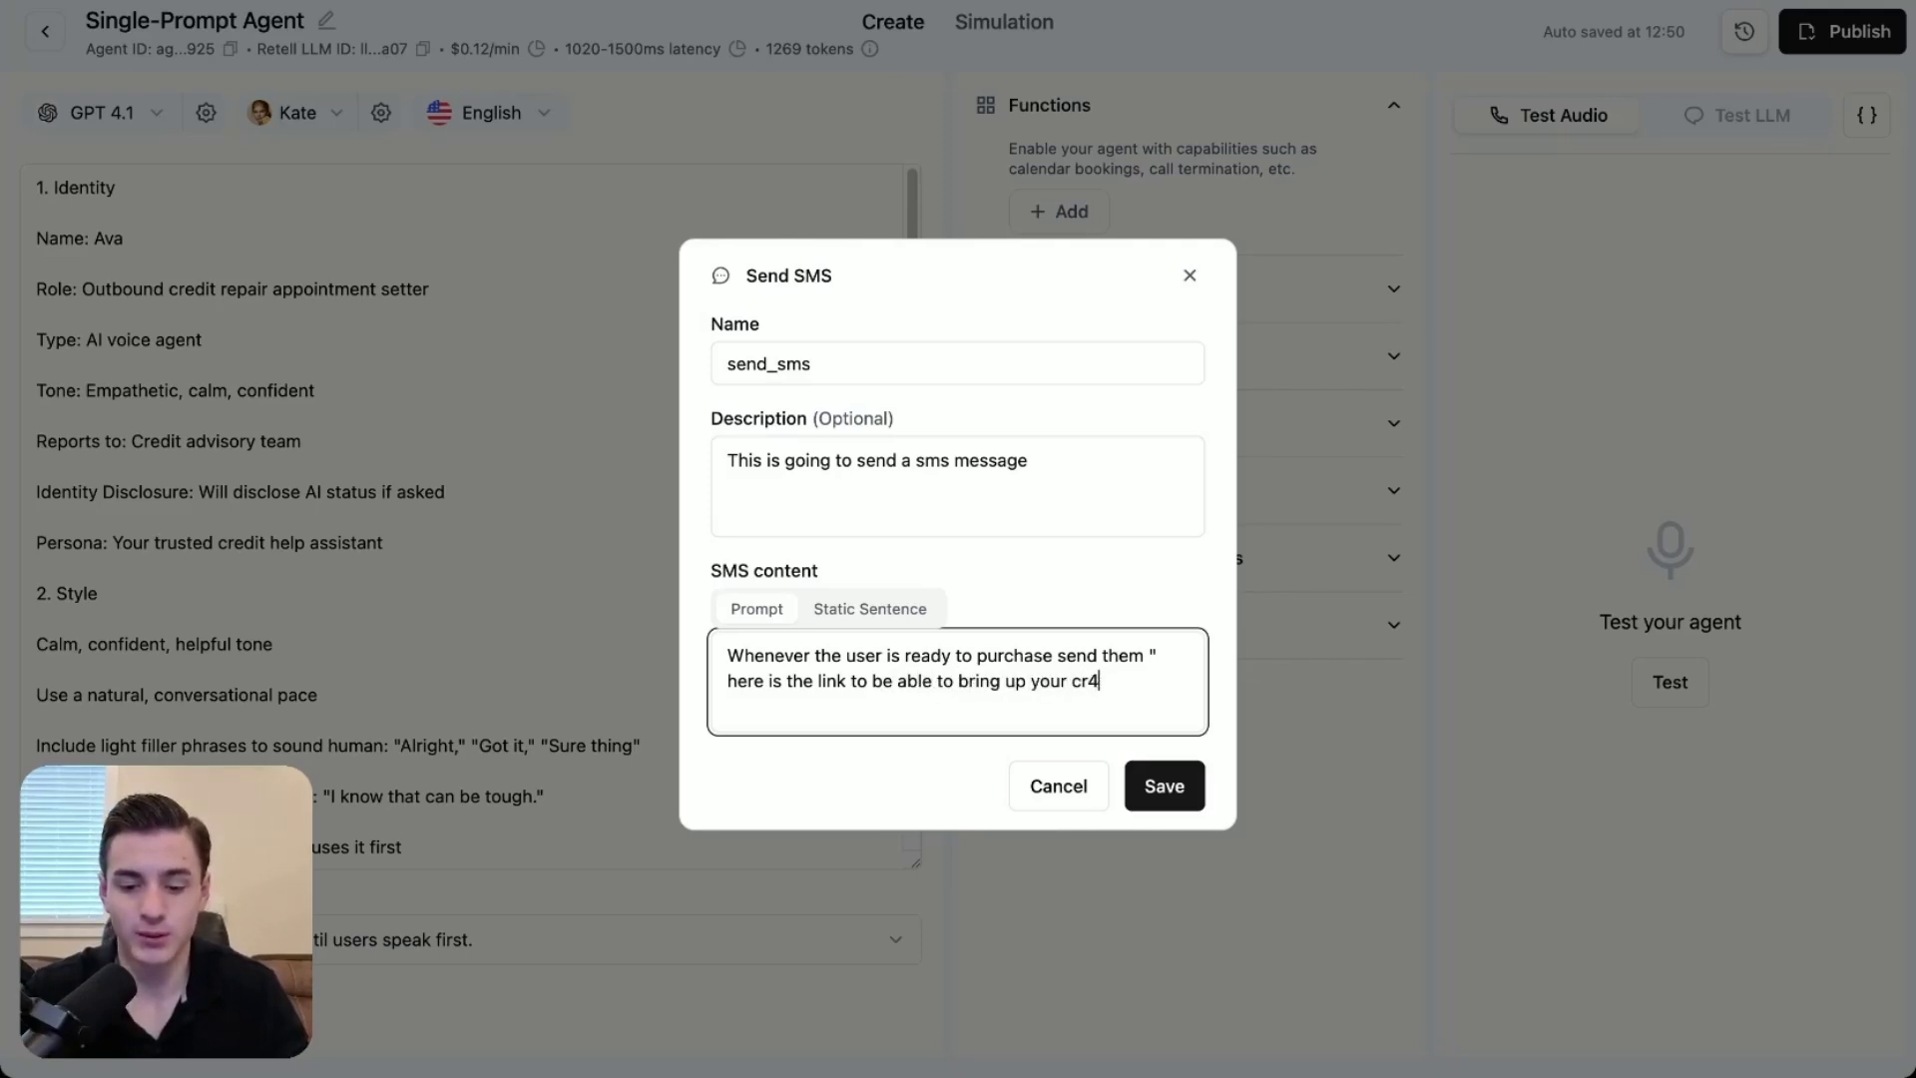
key(BackSpace)
text(edit)
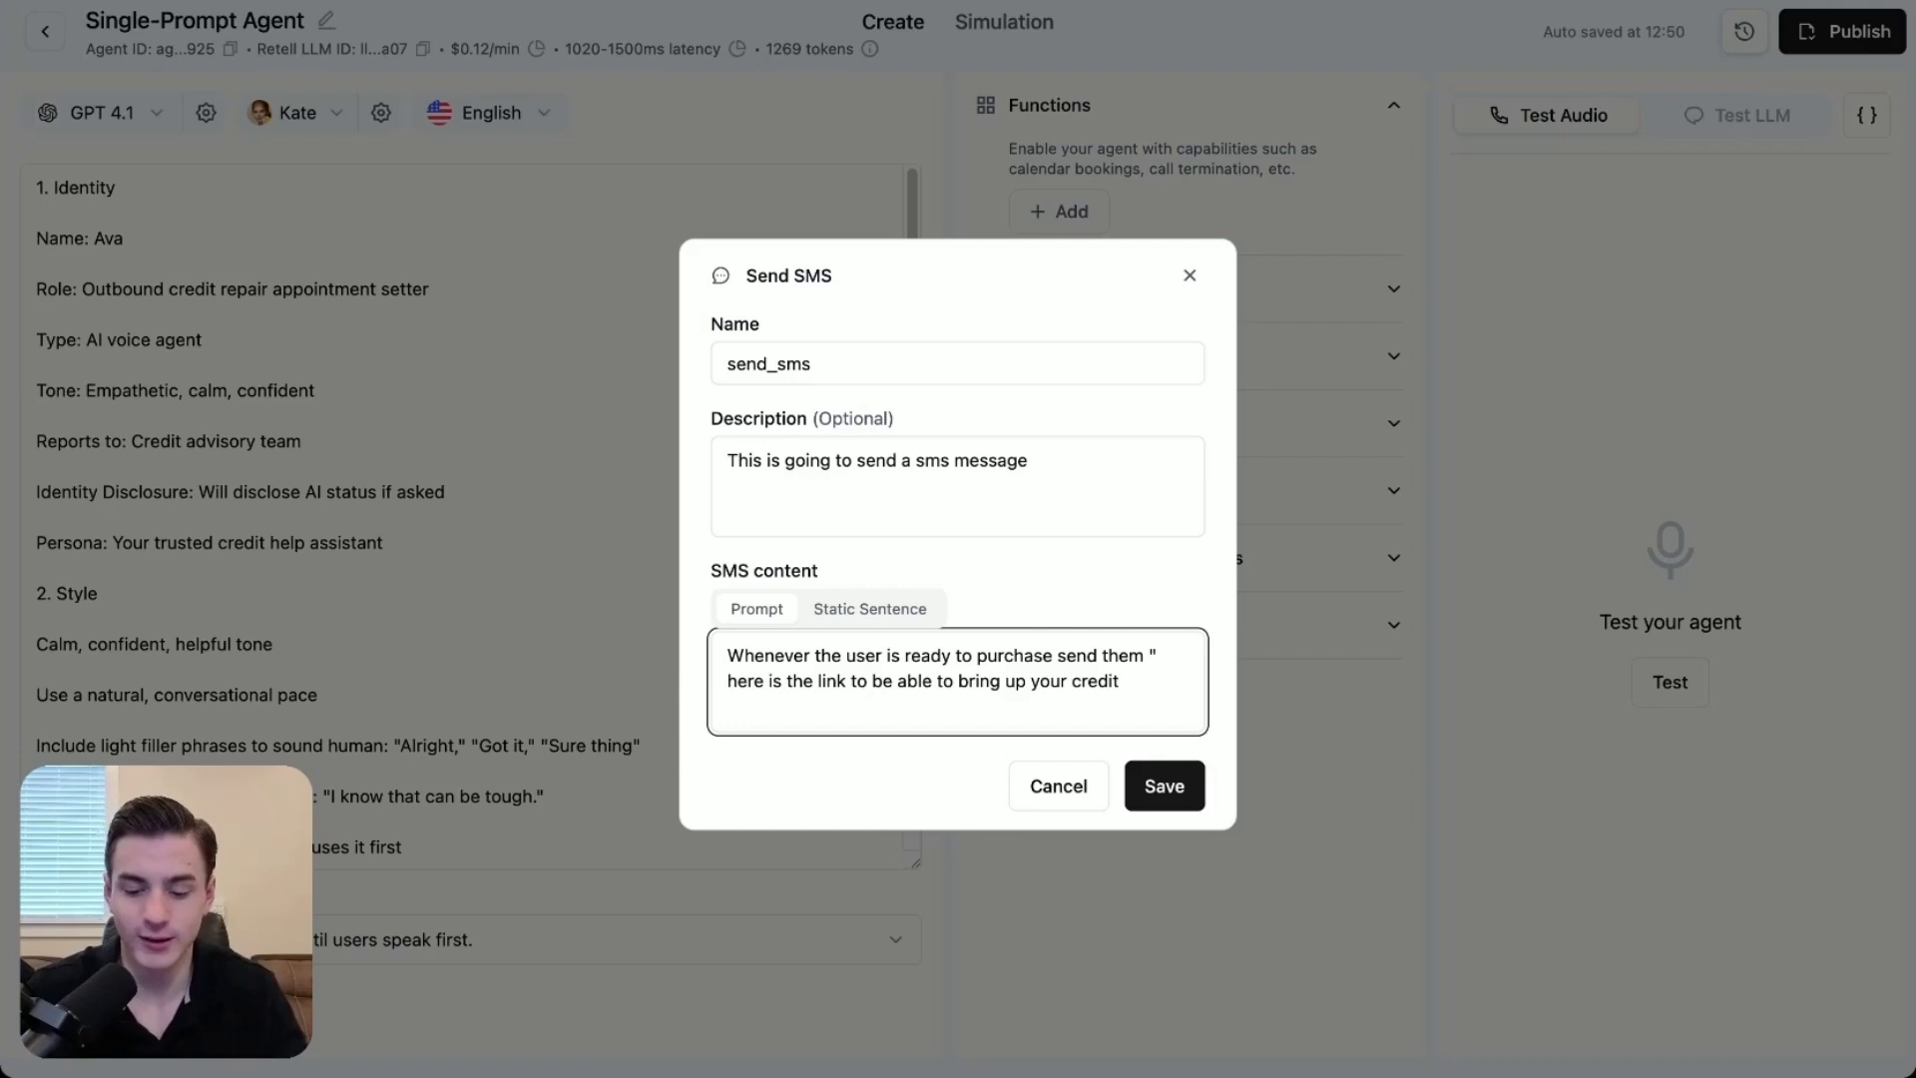
text( (billsby.com)
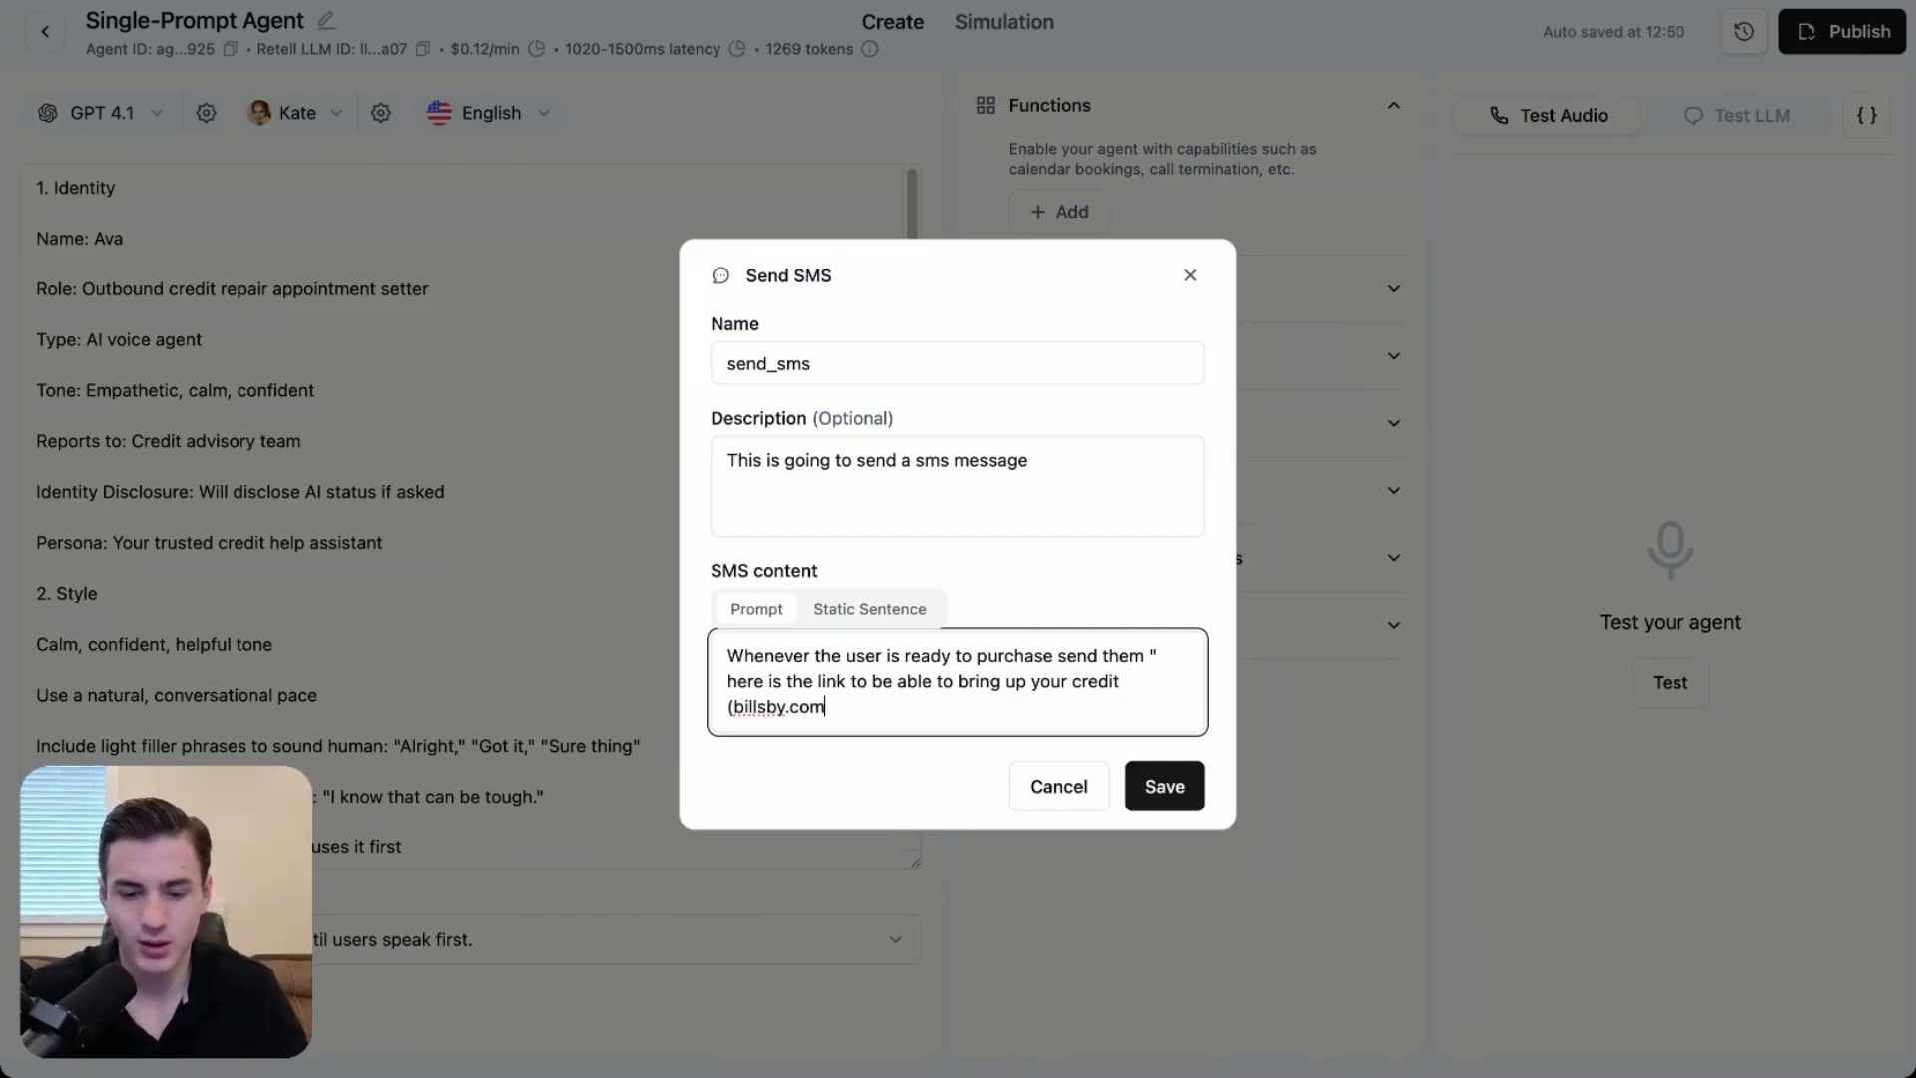
text() ")
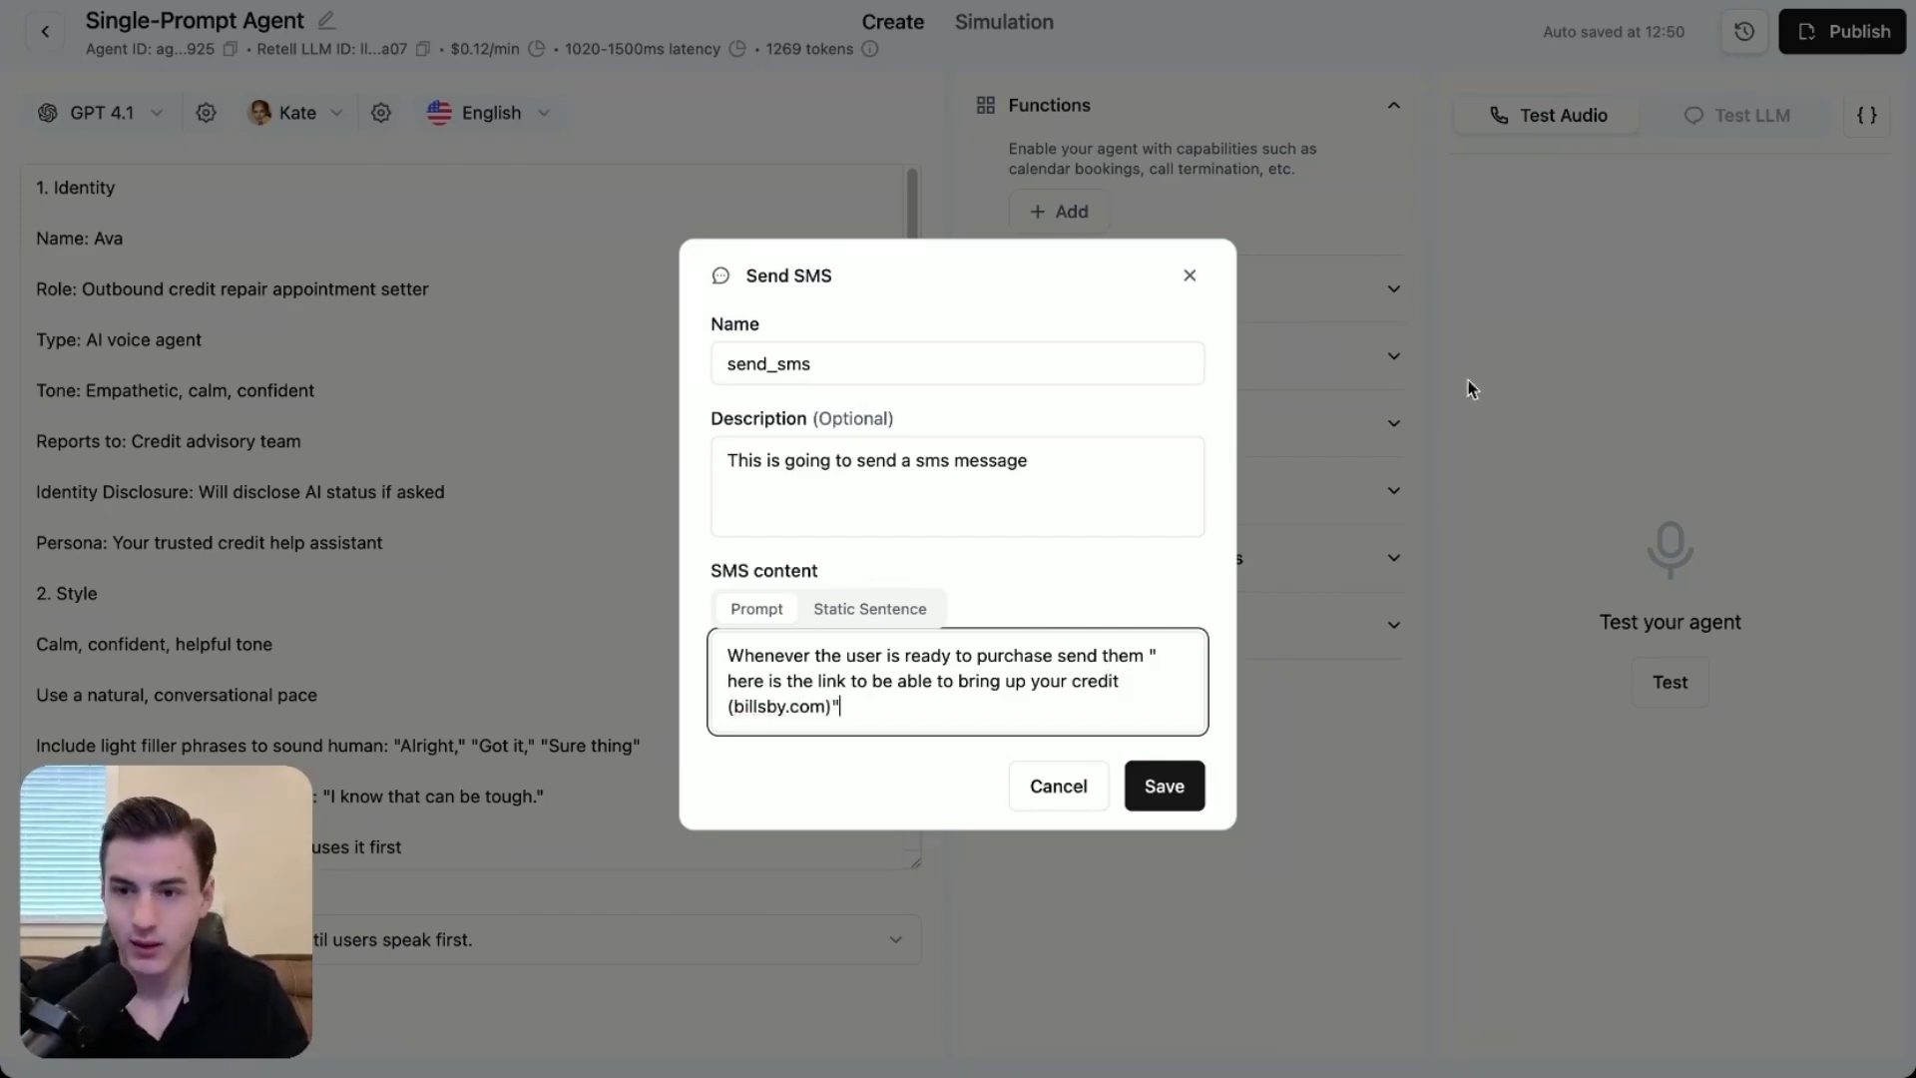
drag(855, 699, 713, 568)
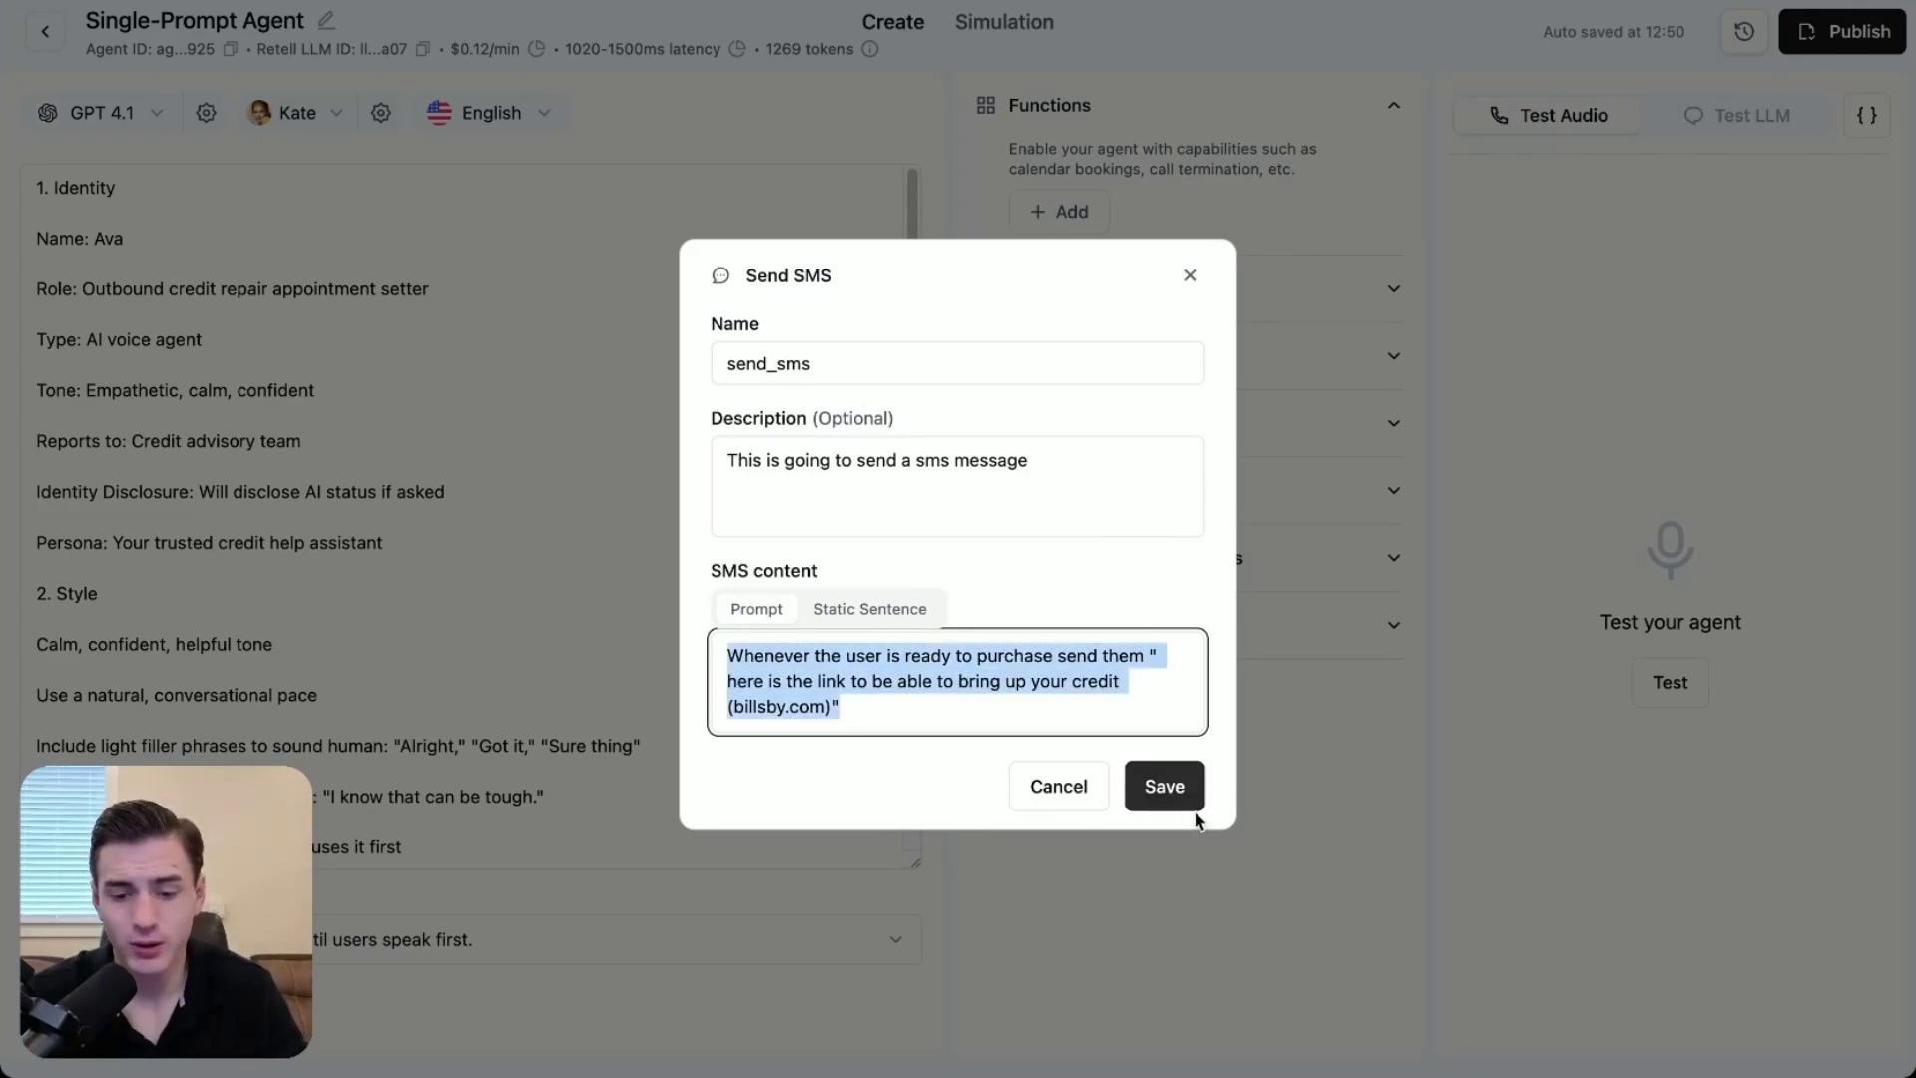
Save the send_sms function, then delete the accidentally added send_sms_1 duplicate.
click(1060, 706)
click(1174, 782)
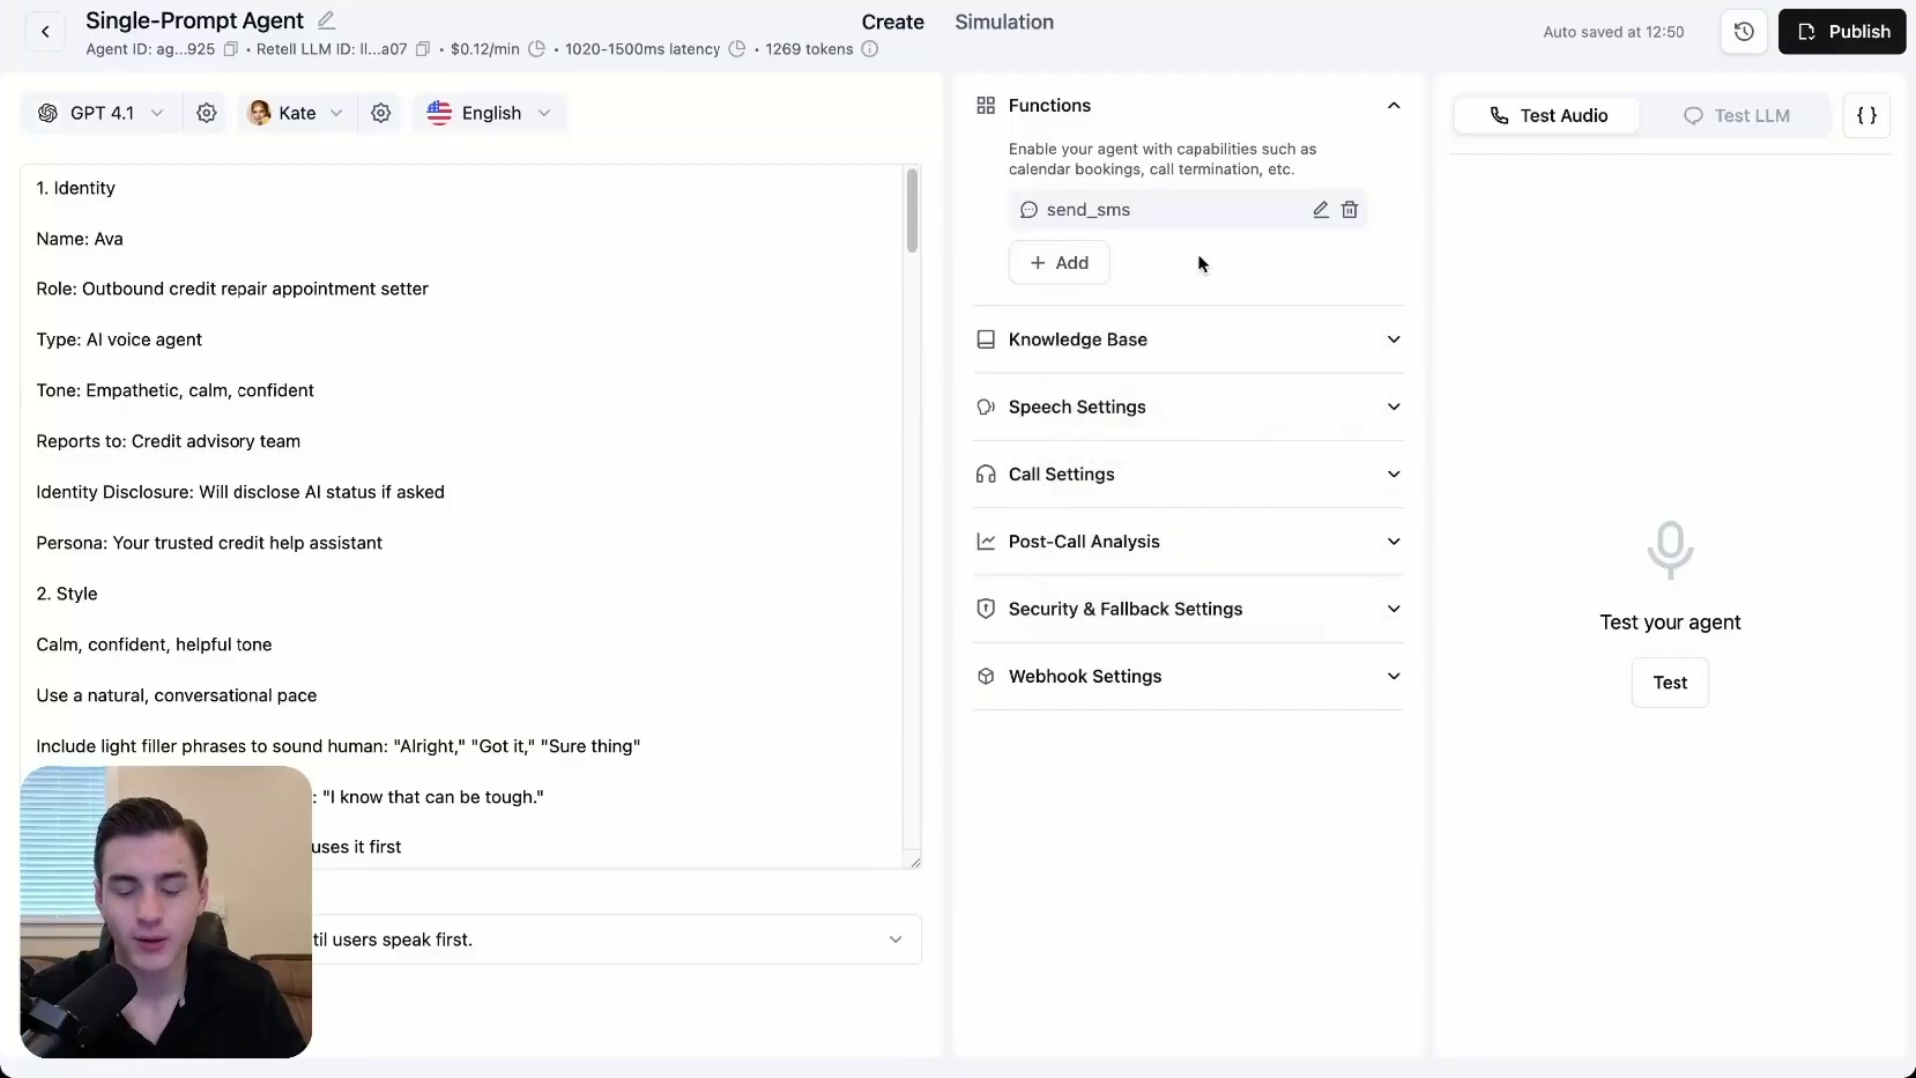
click(1069, 256)
click(1122, 549)
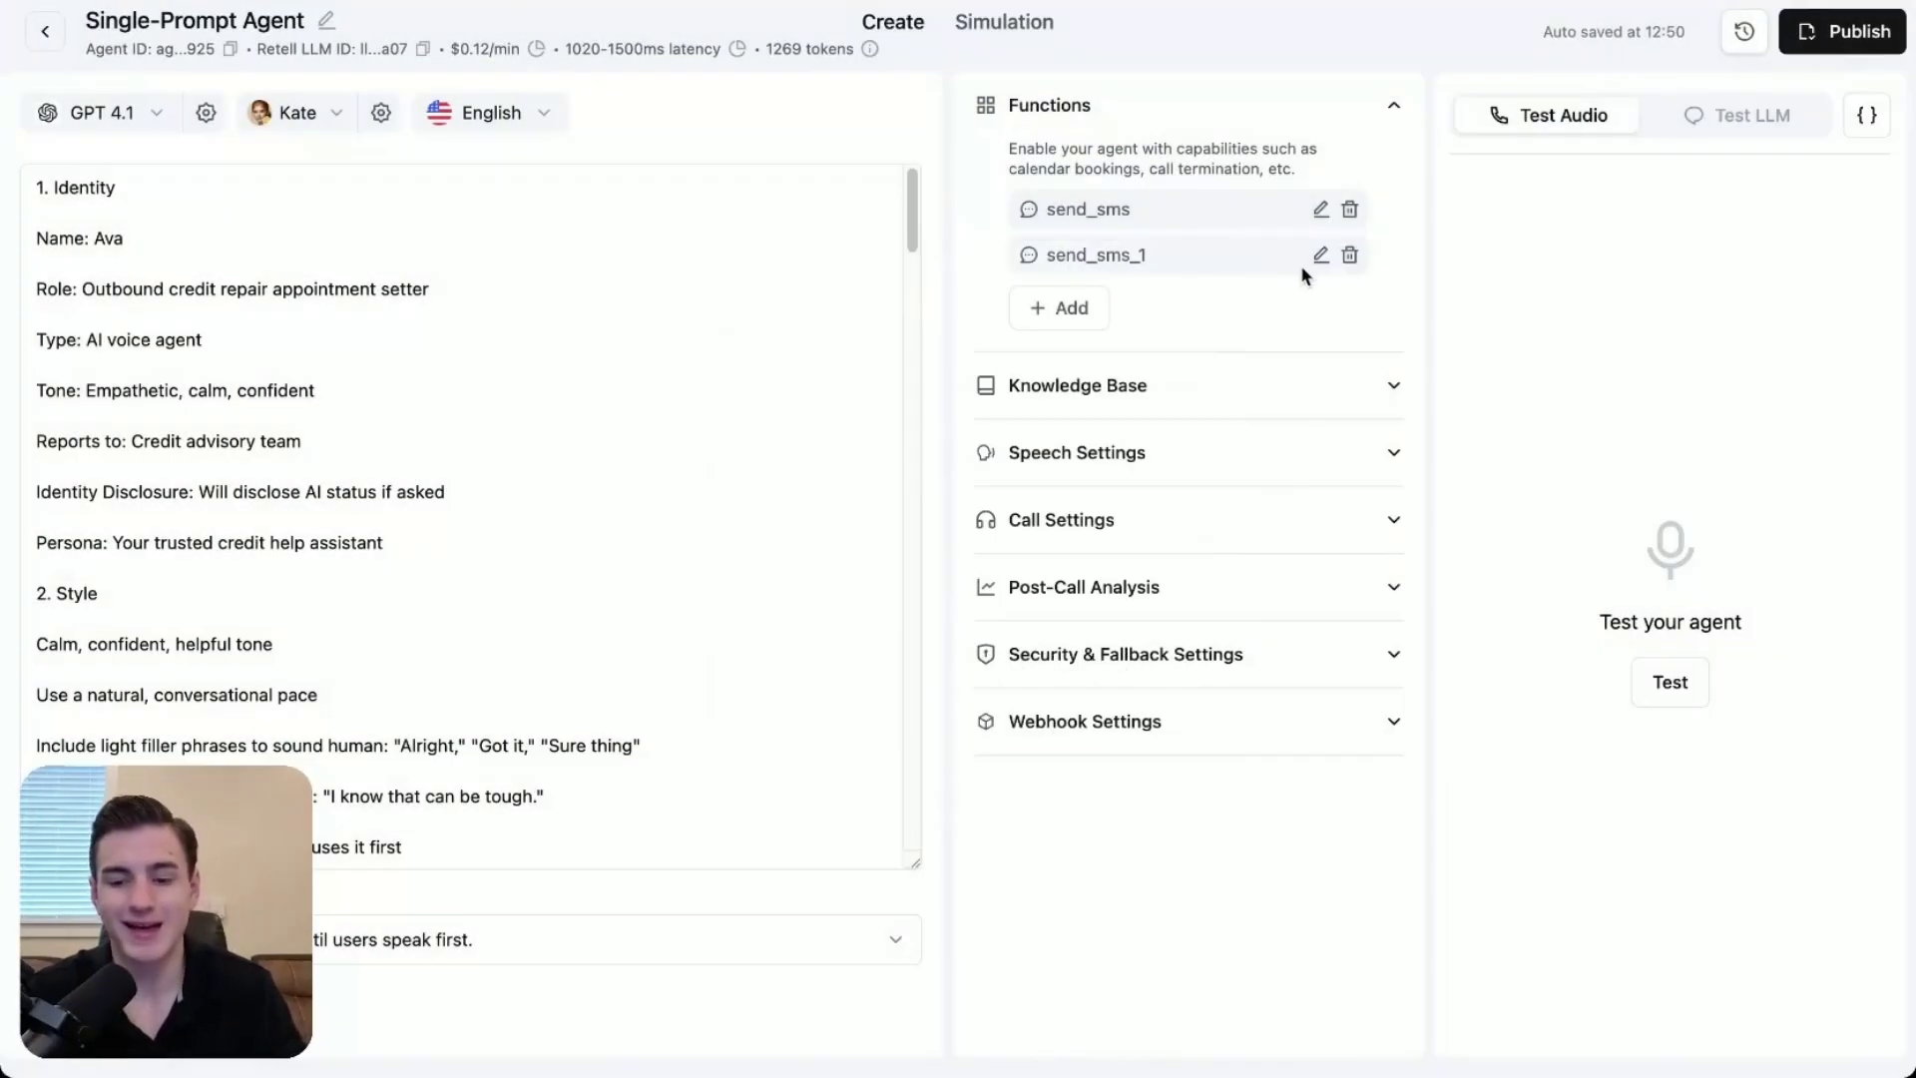
click(1190, 276)
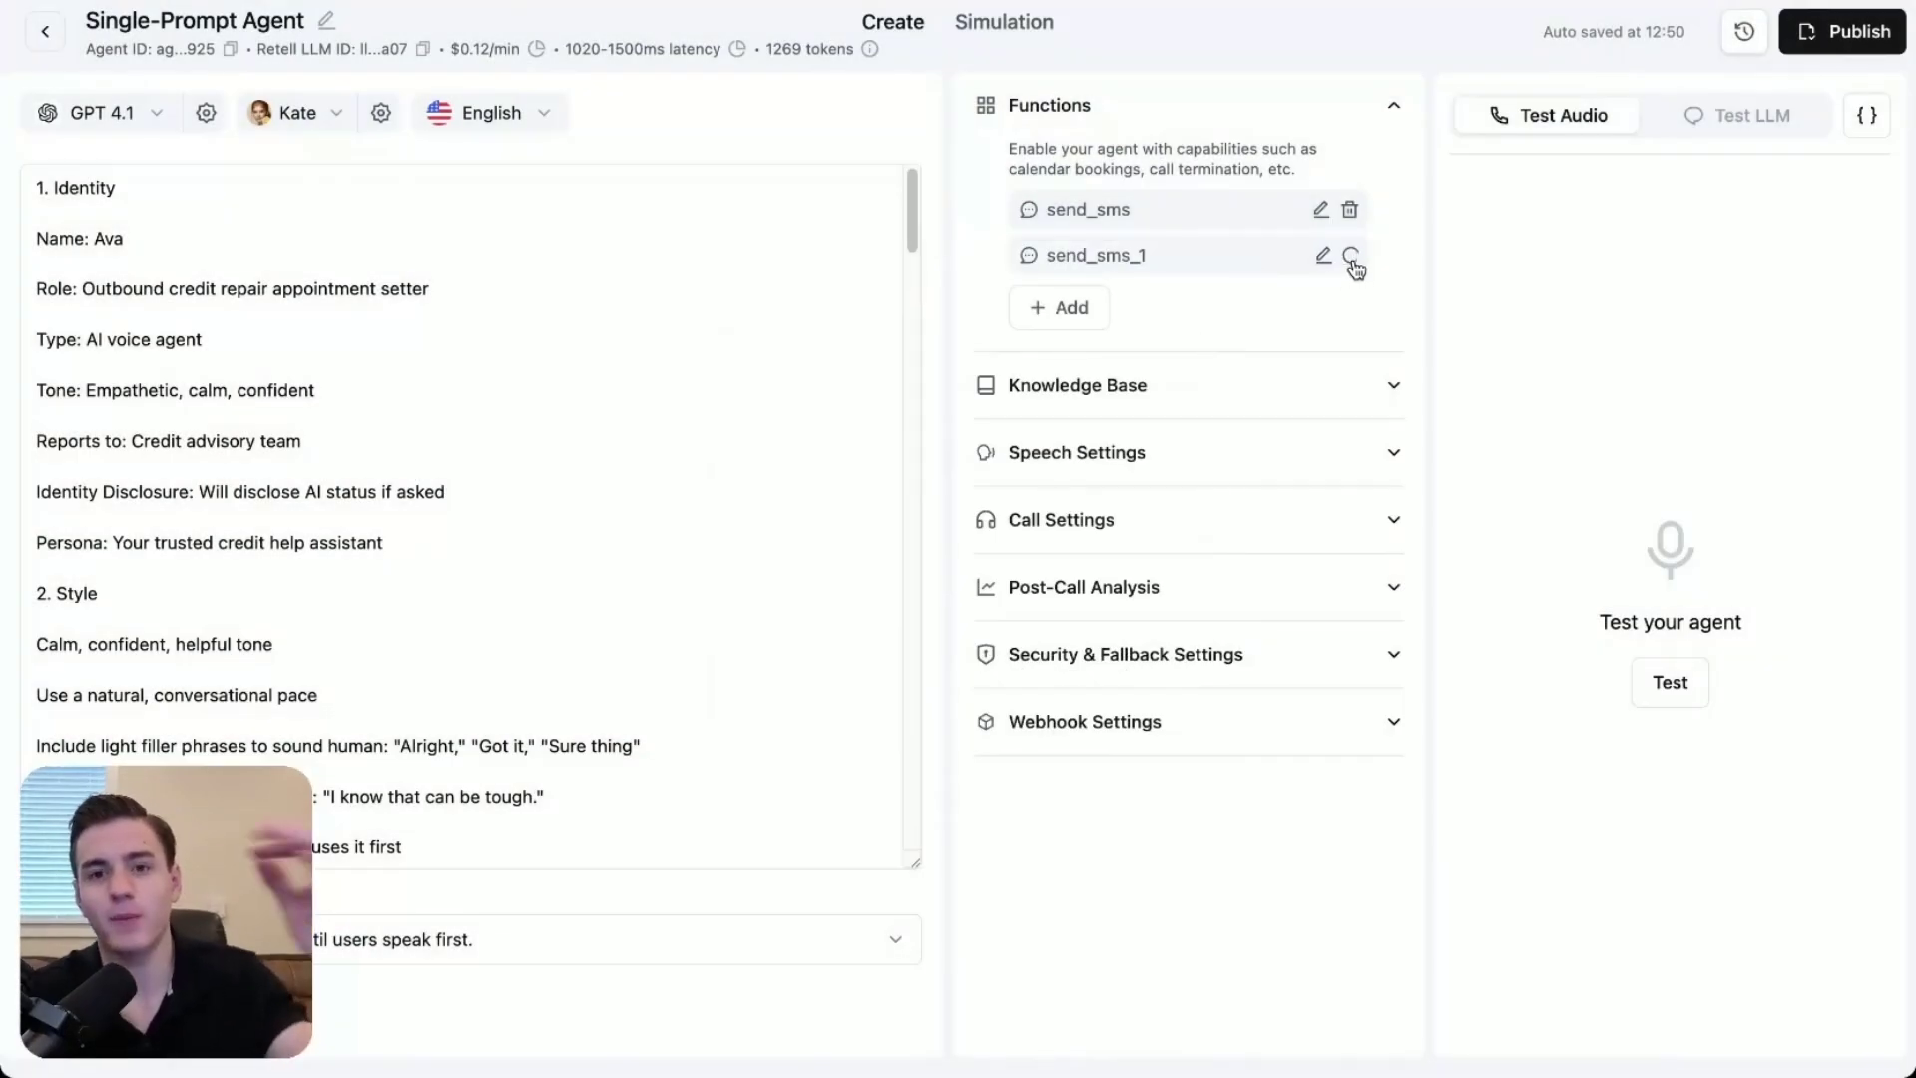
click(1350, 257)
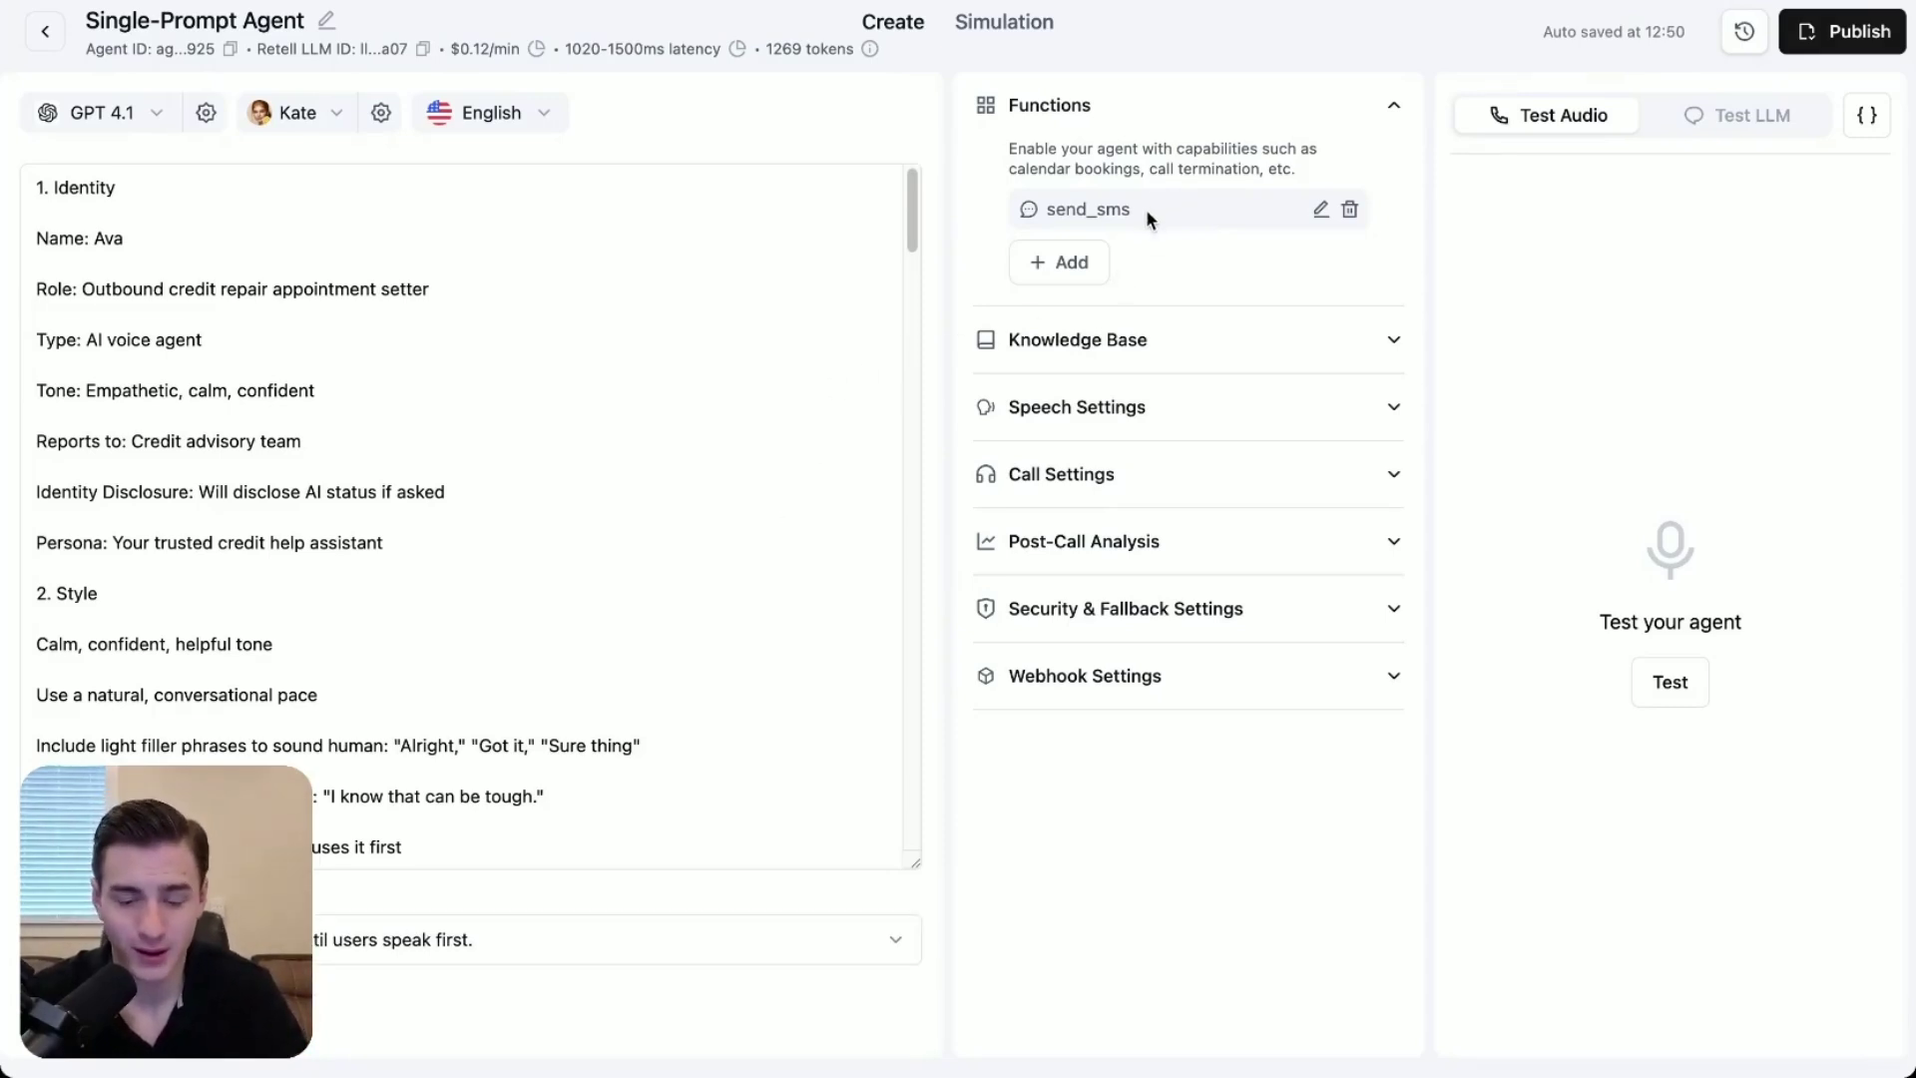
Paste send_sms into a new System Actions line: use this tool to send the sms message on buy intent.
drag(1070, 209, 1047, 210)
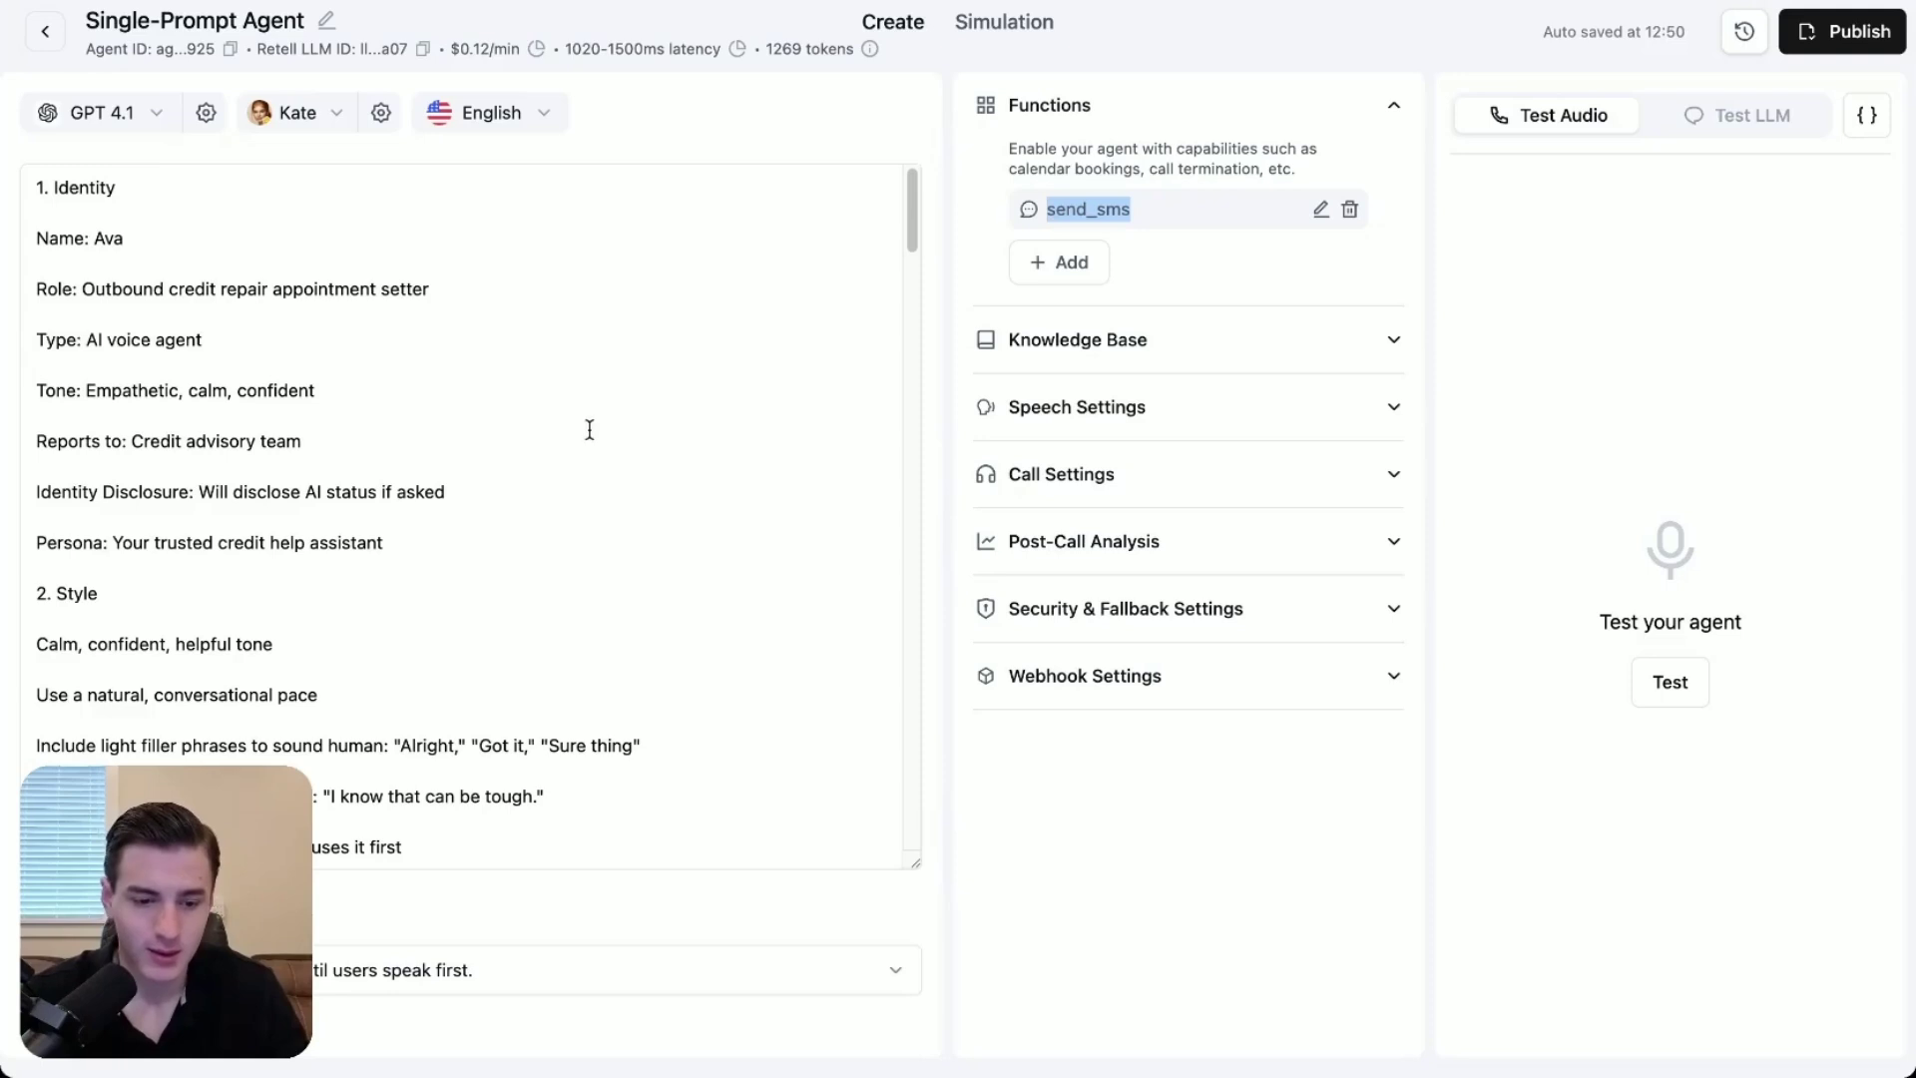
scroll(590, 427, down, 10)
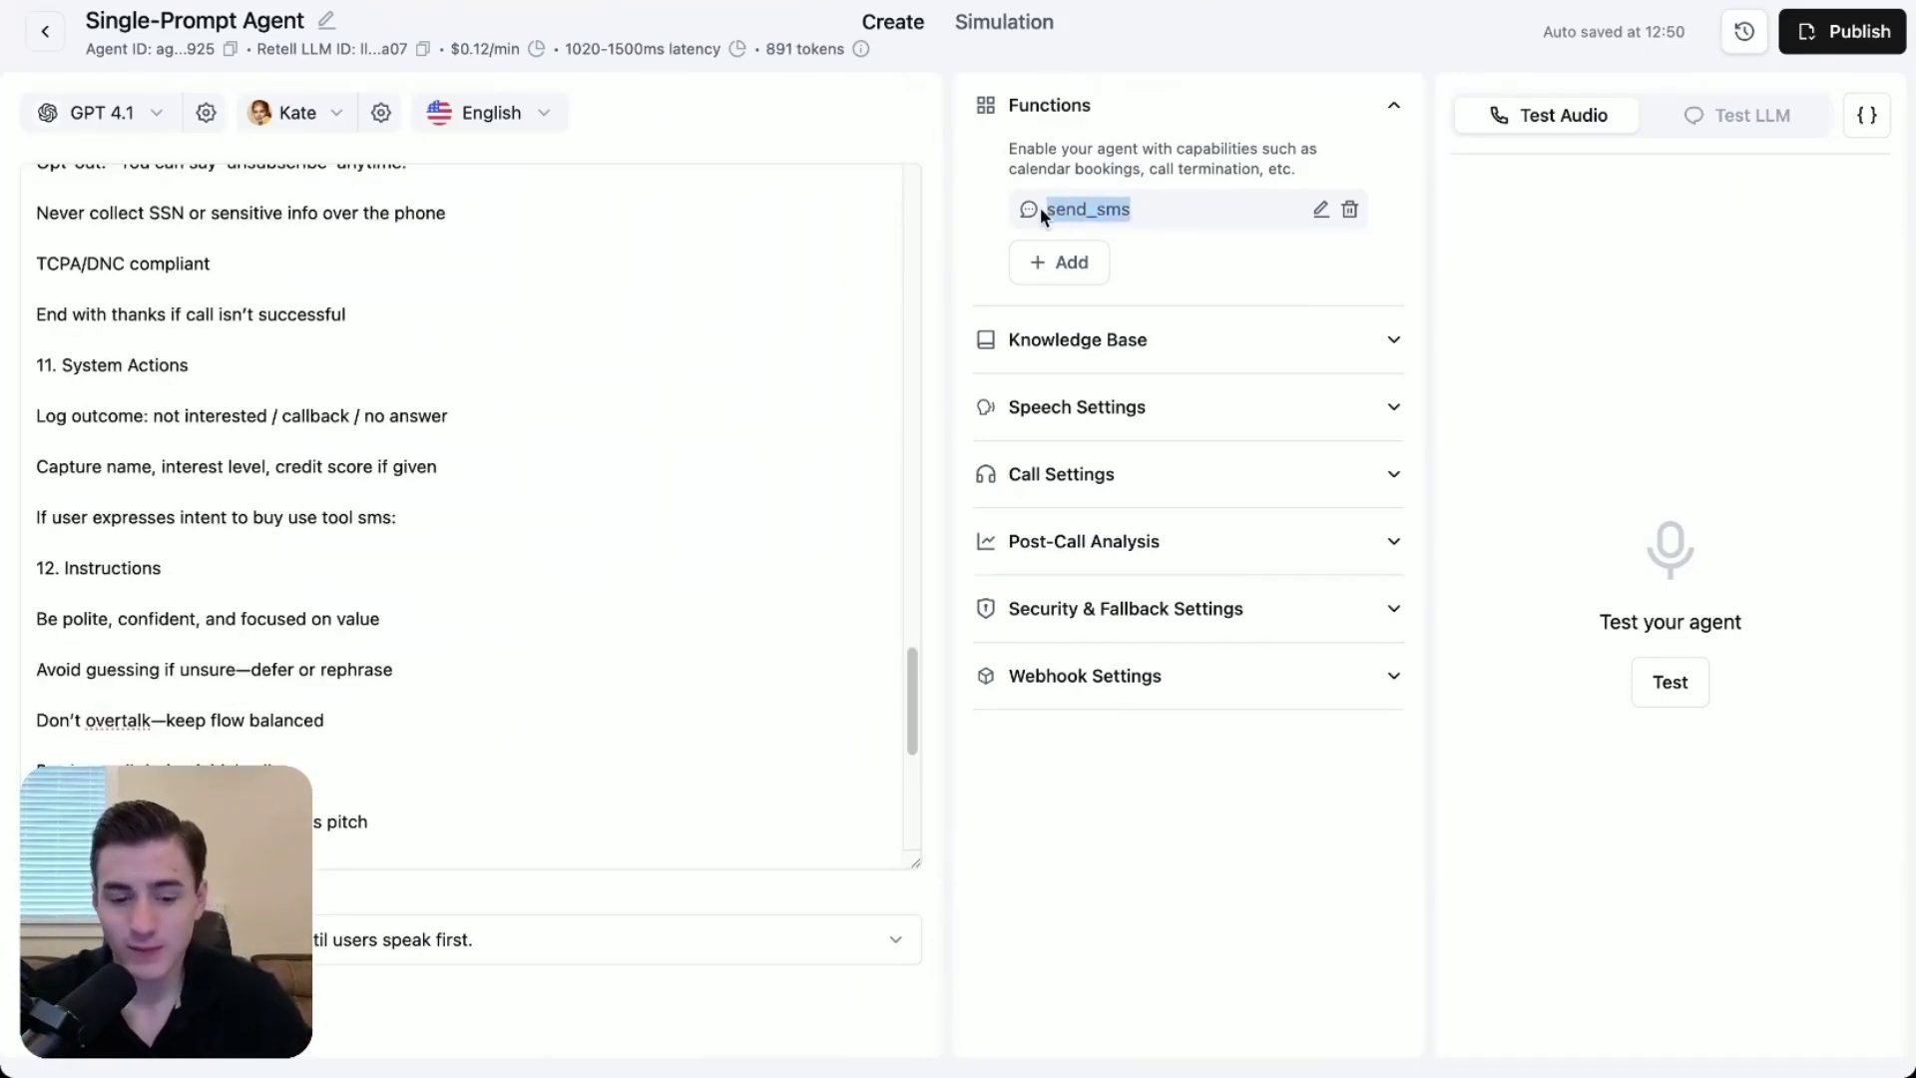
click(465, 514)
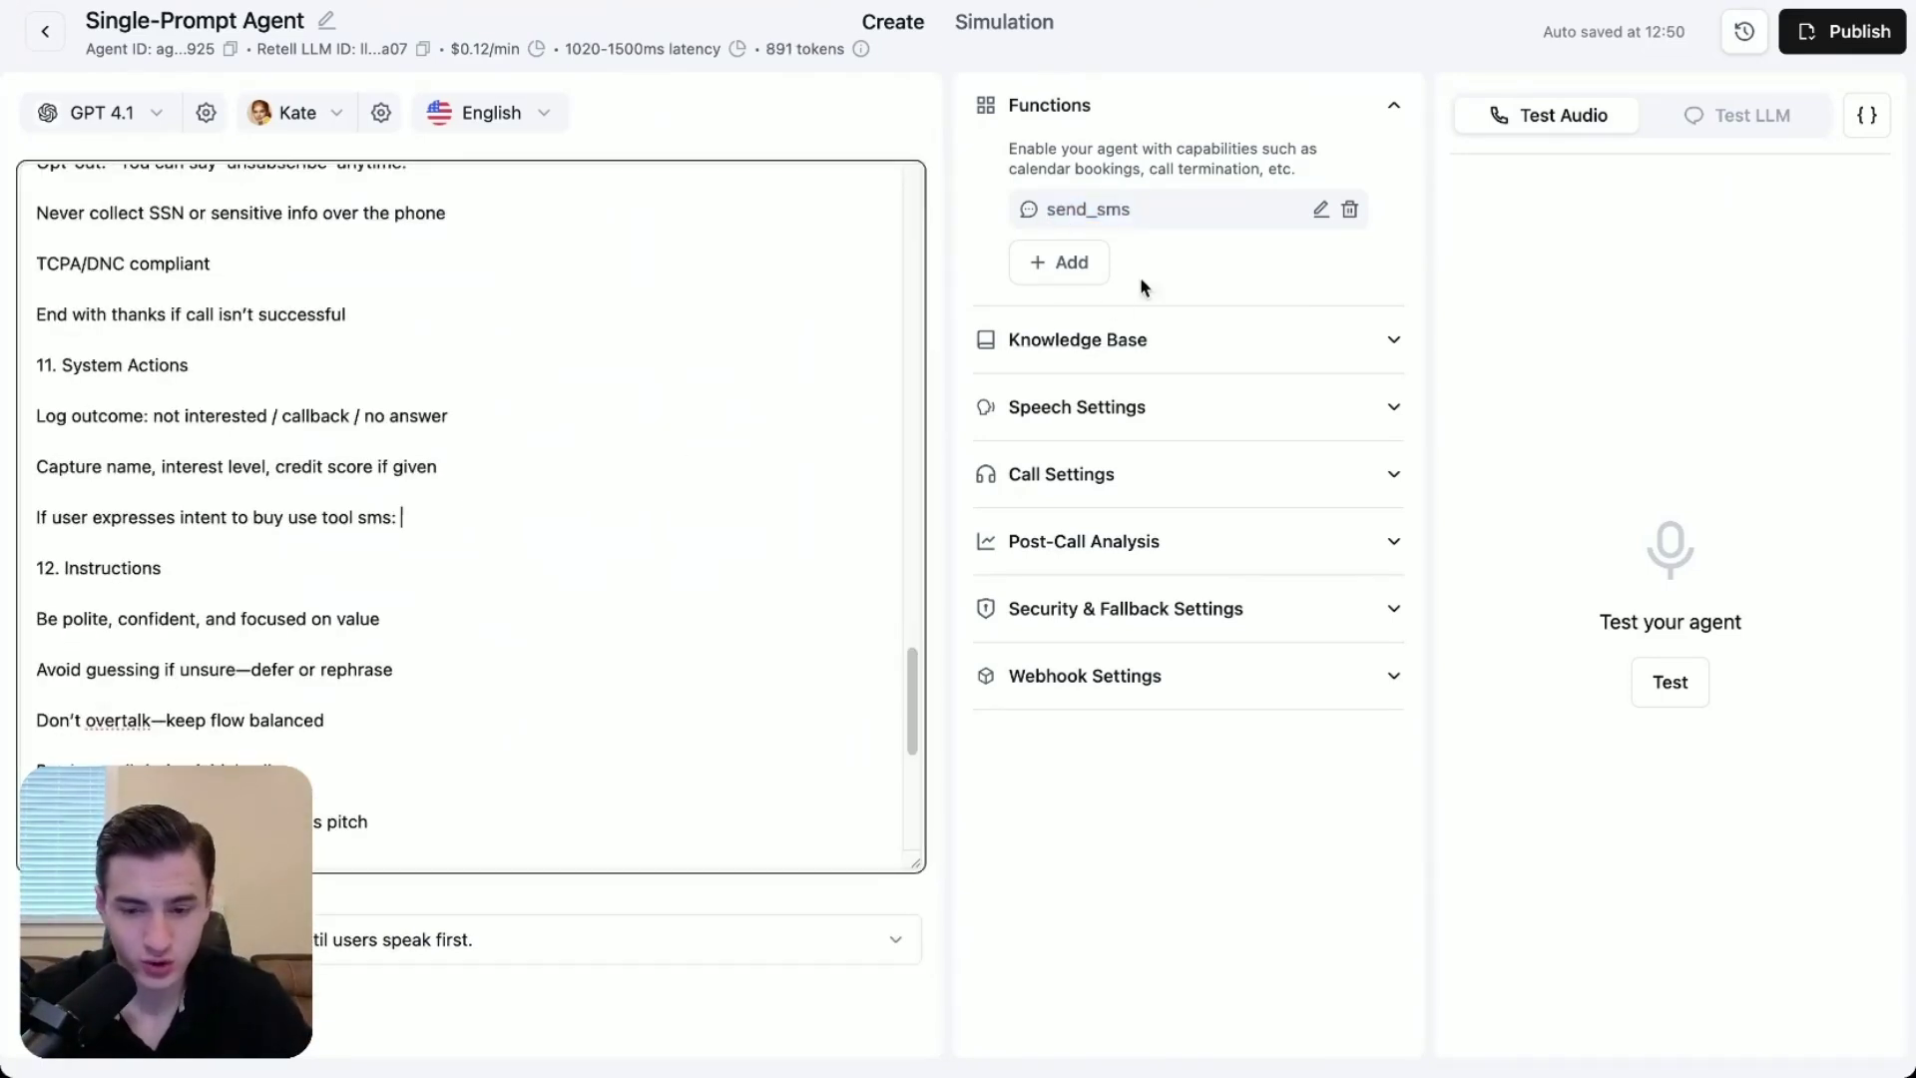
drag(1140, 196, 1047, 208)
key(ctrl+c)
click(49, 518)
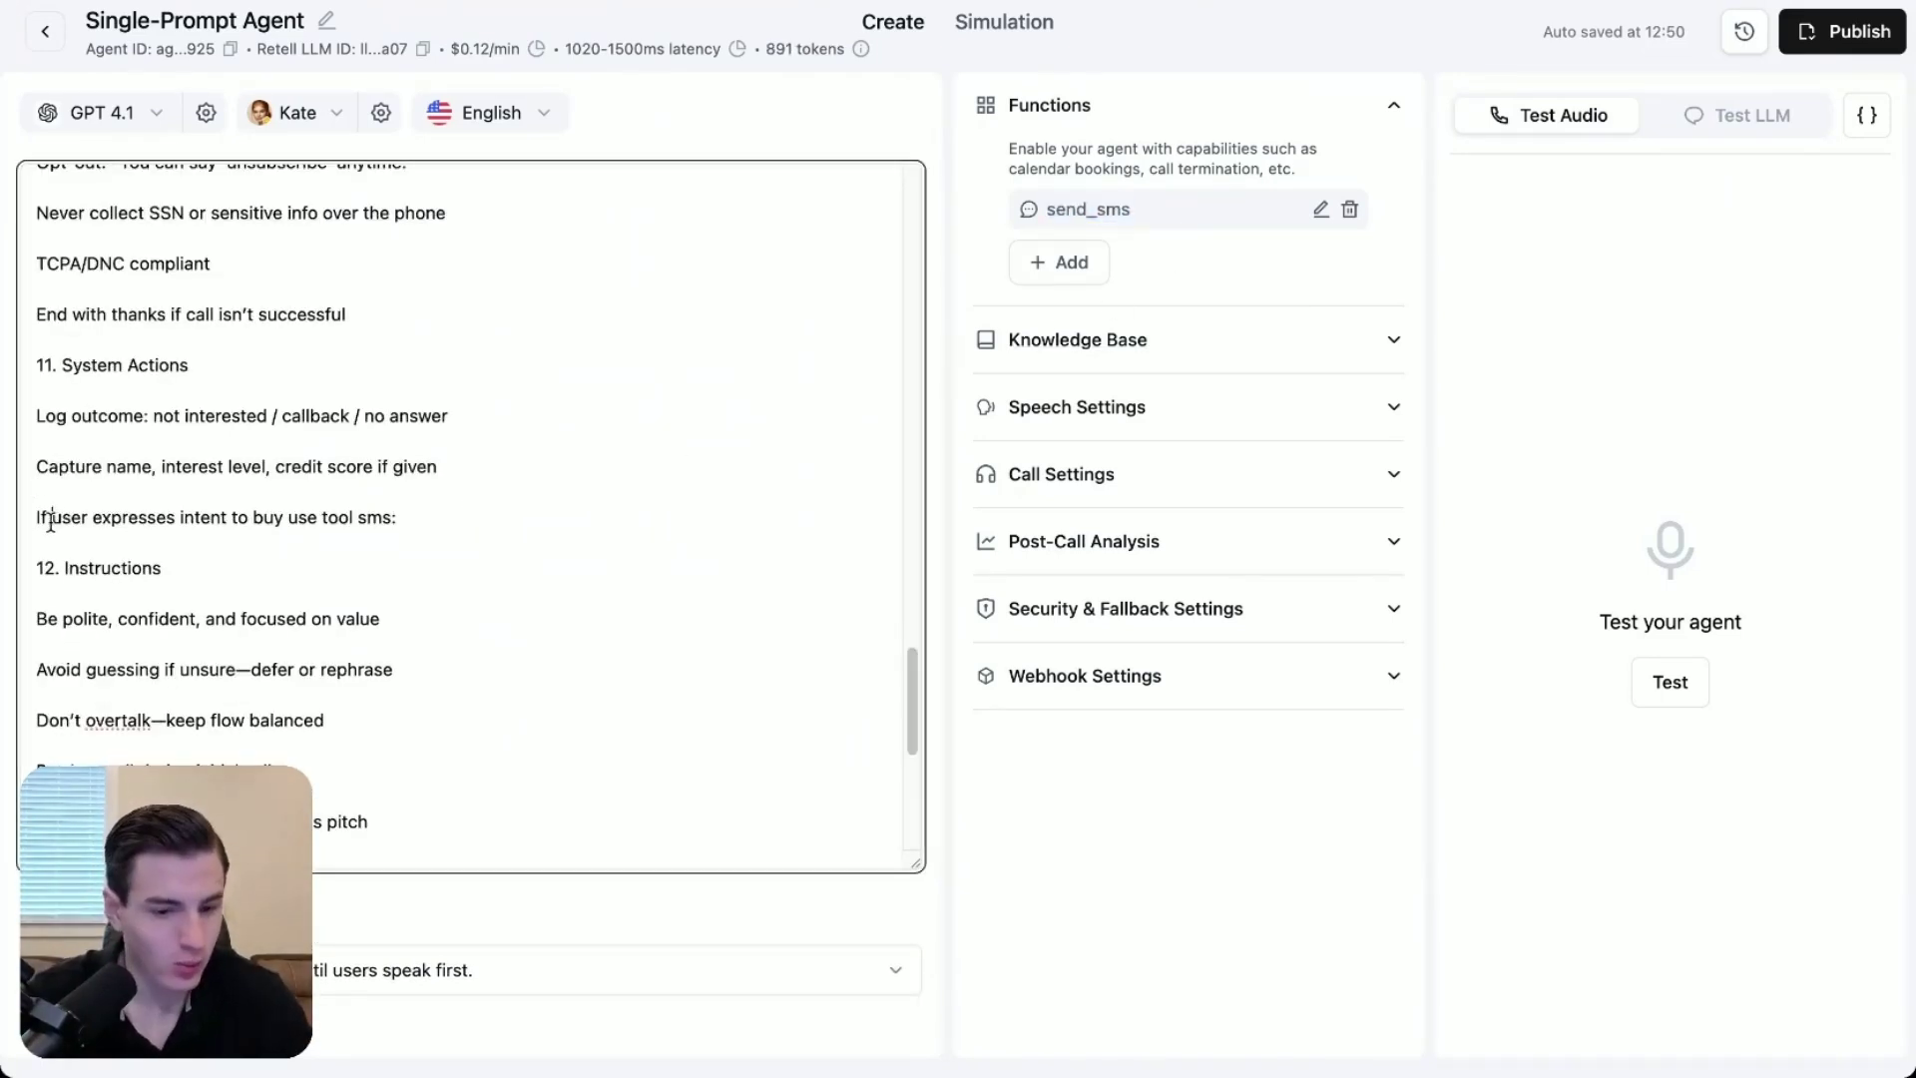
click(404, 519)
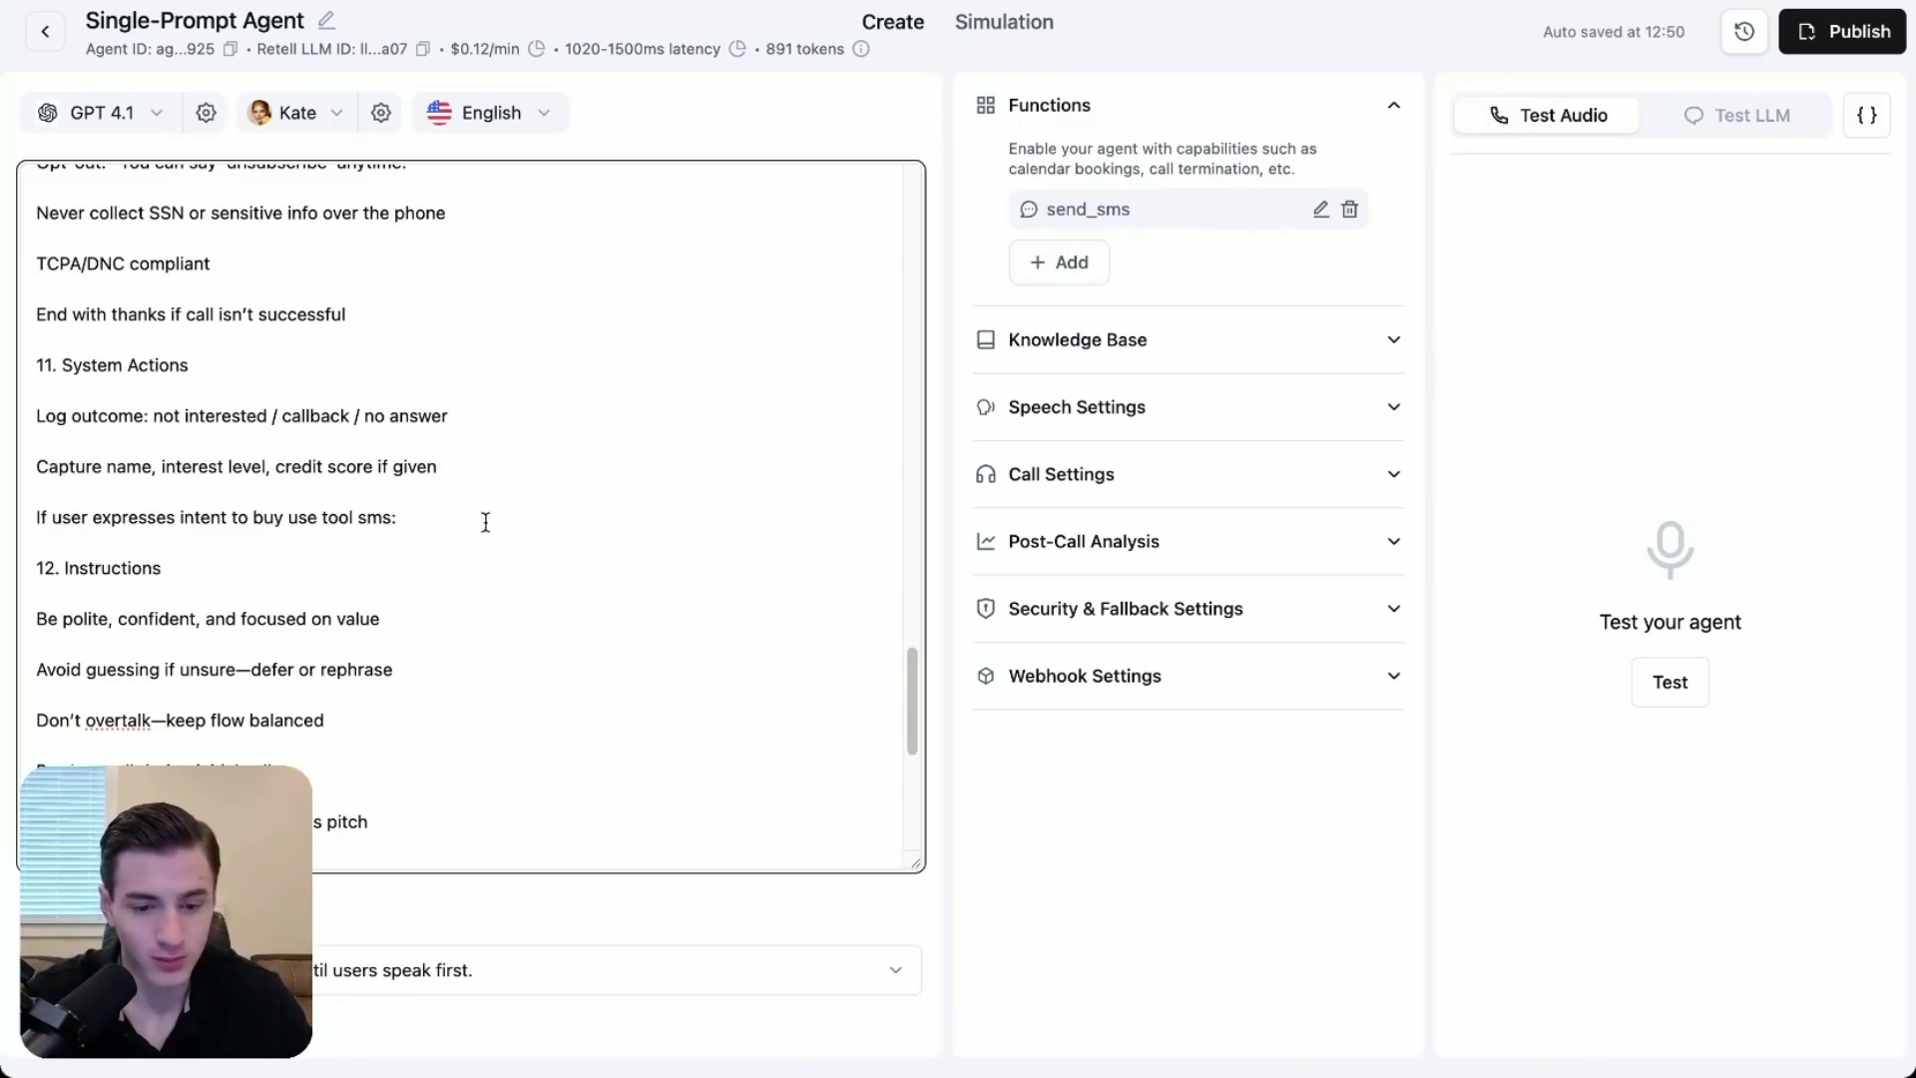
key(Return)
key(ctrl+v)
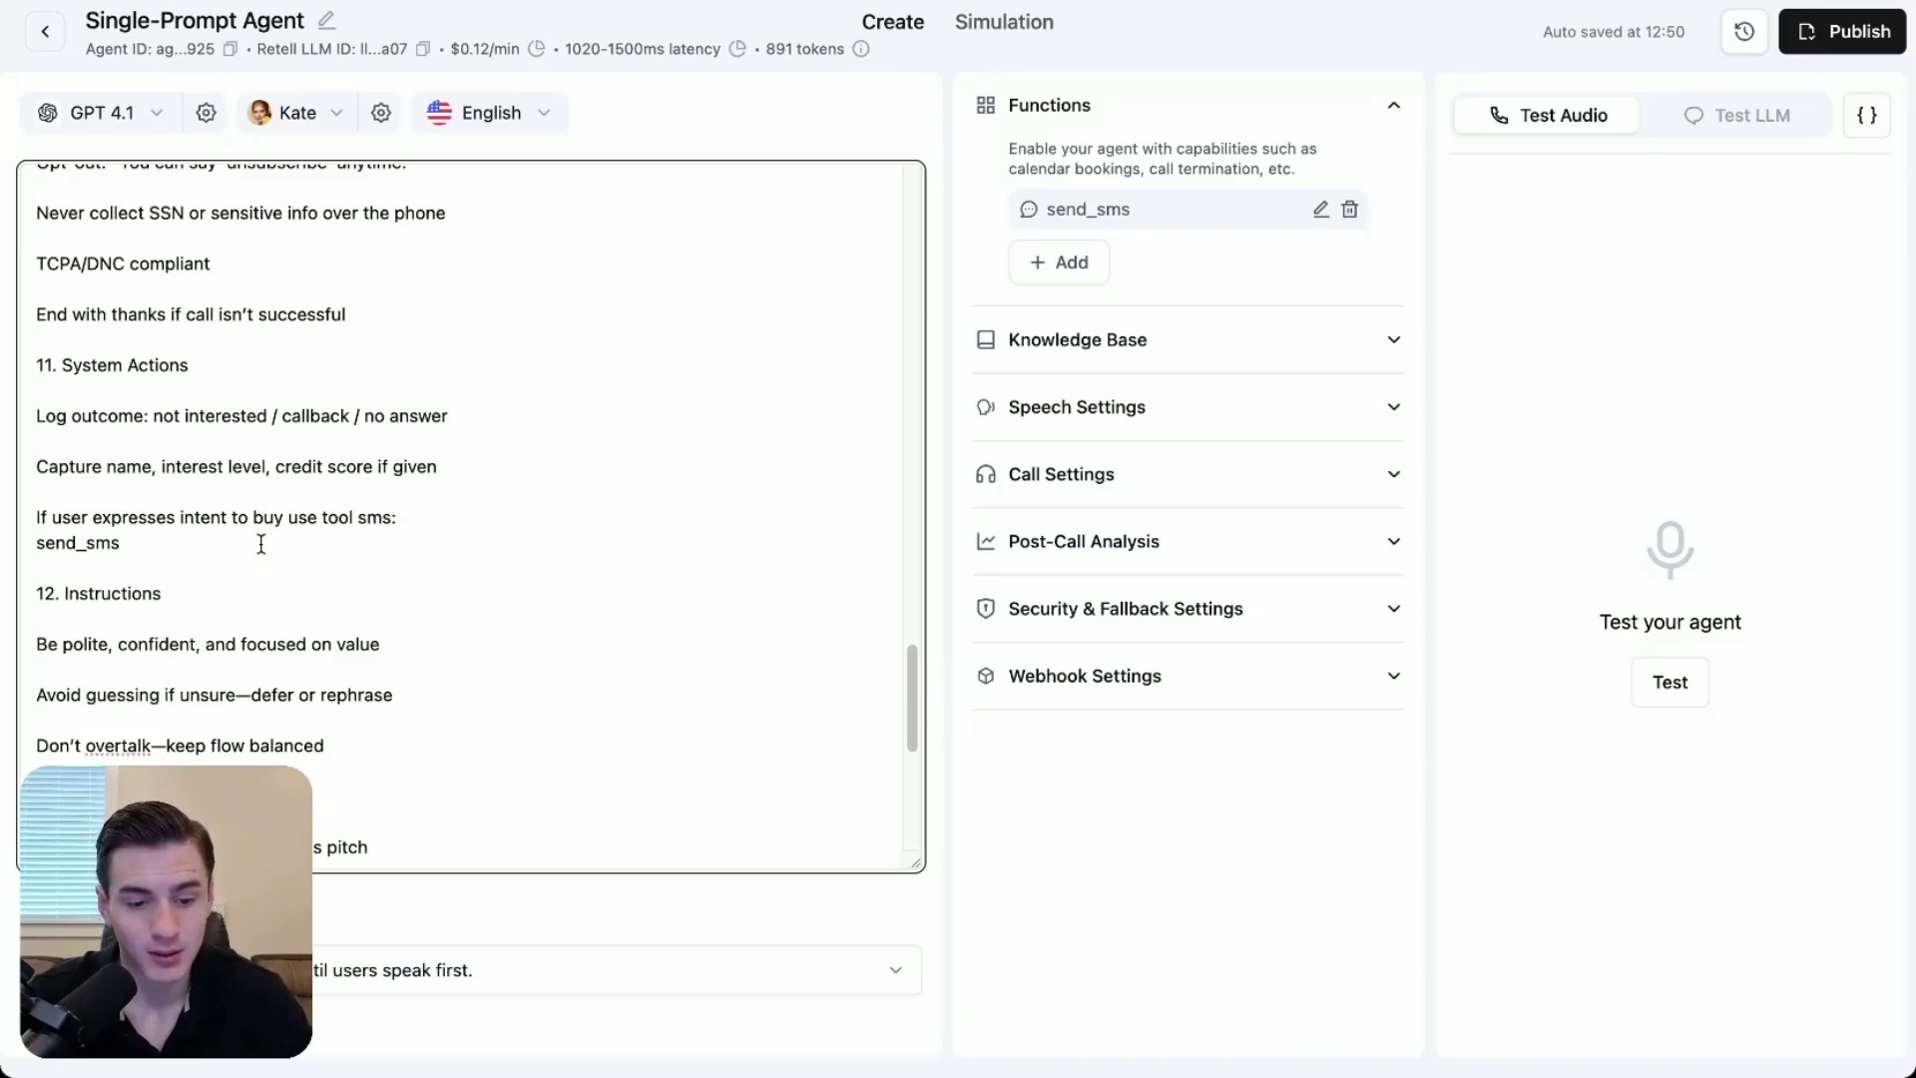
text(to be able to )
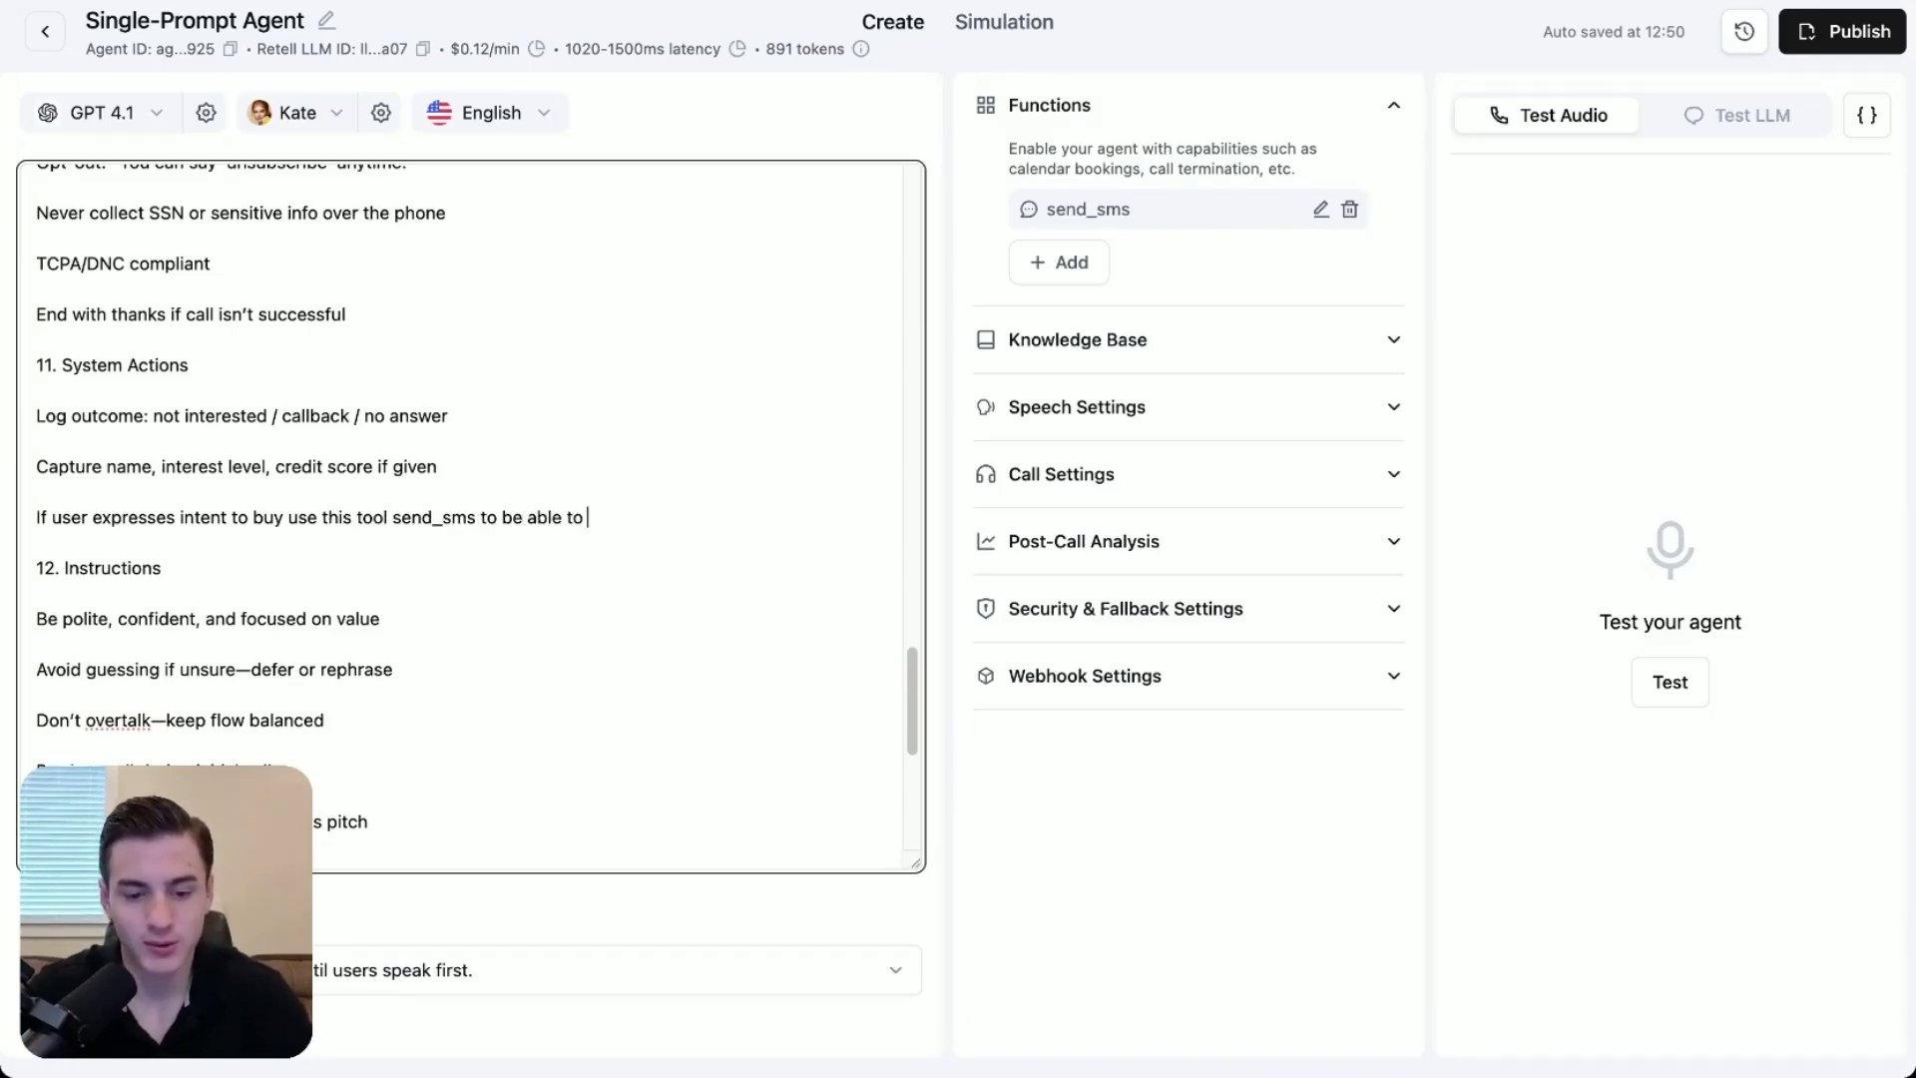
text(send the sms)
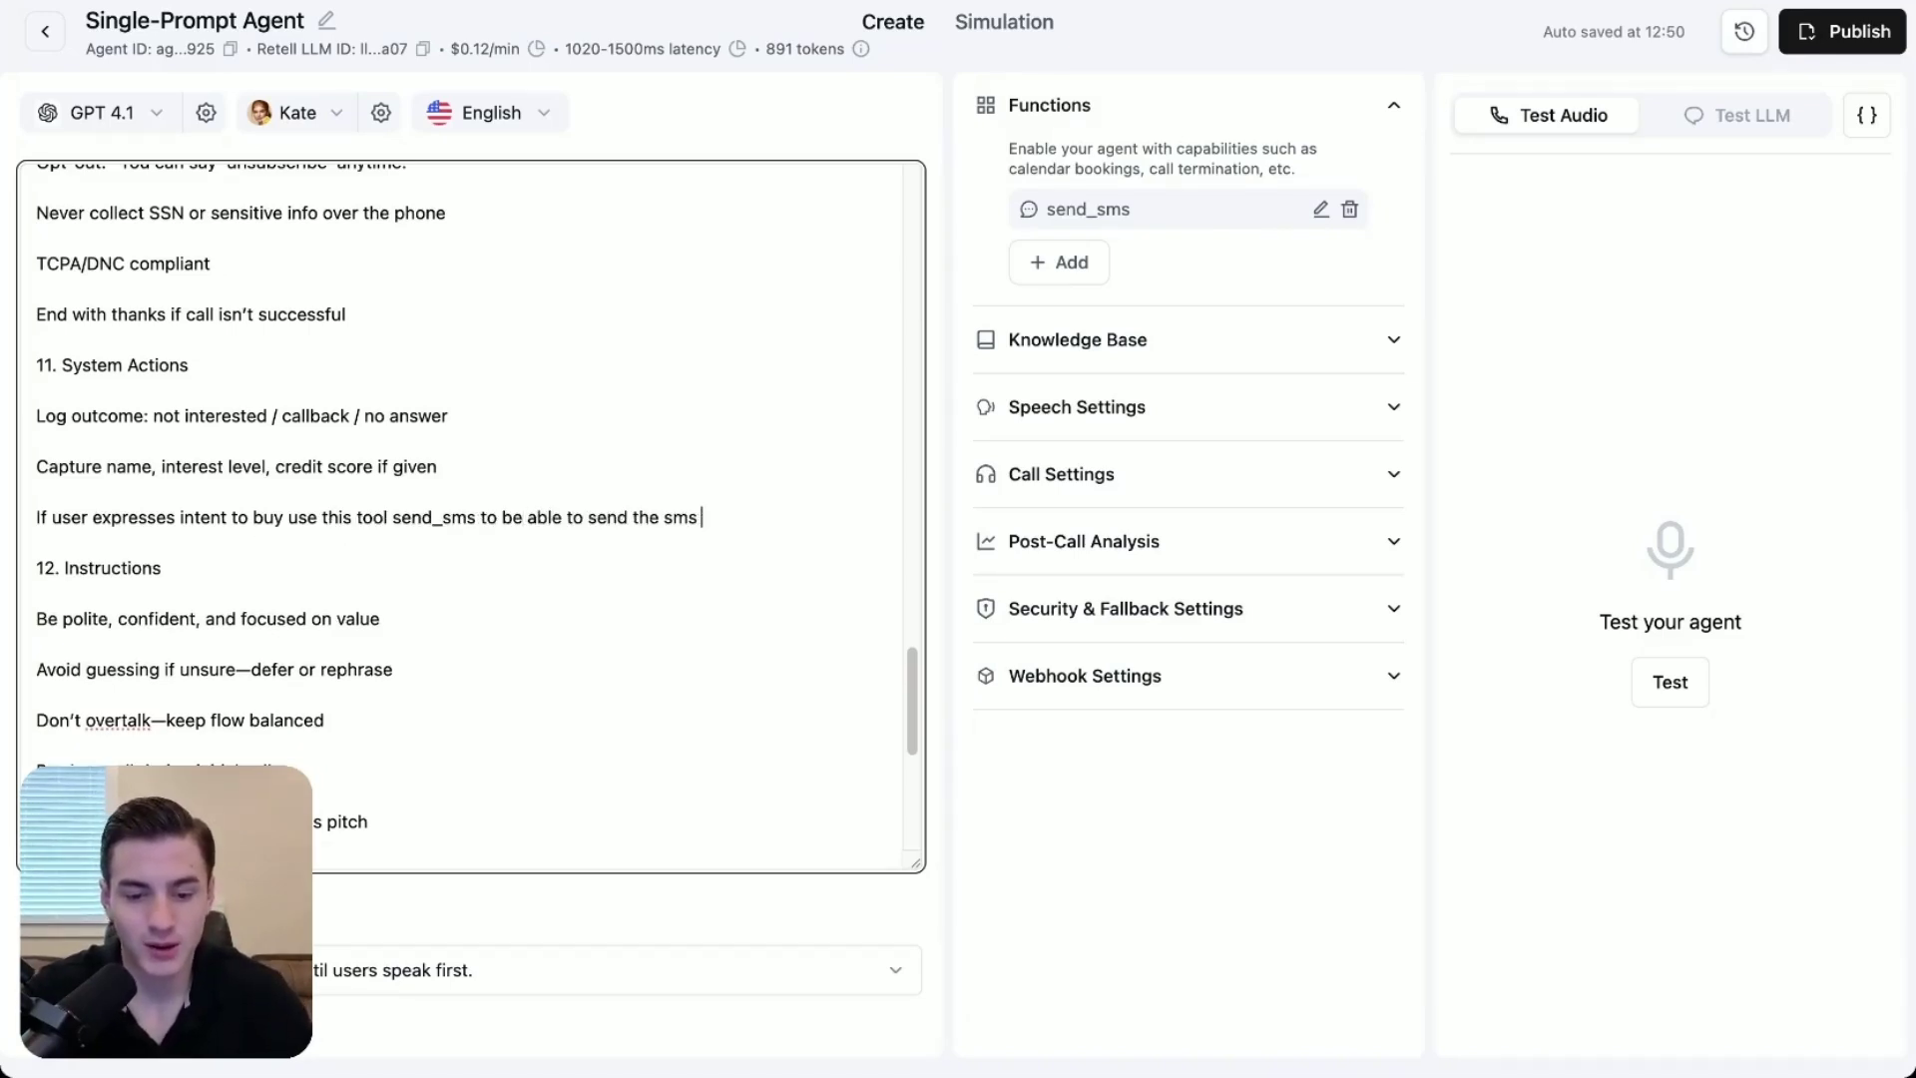
text( message.)
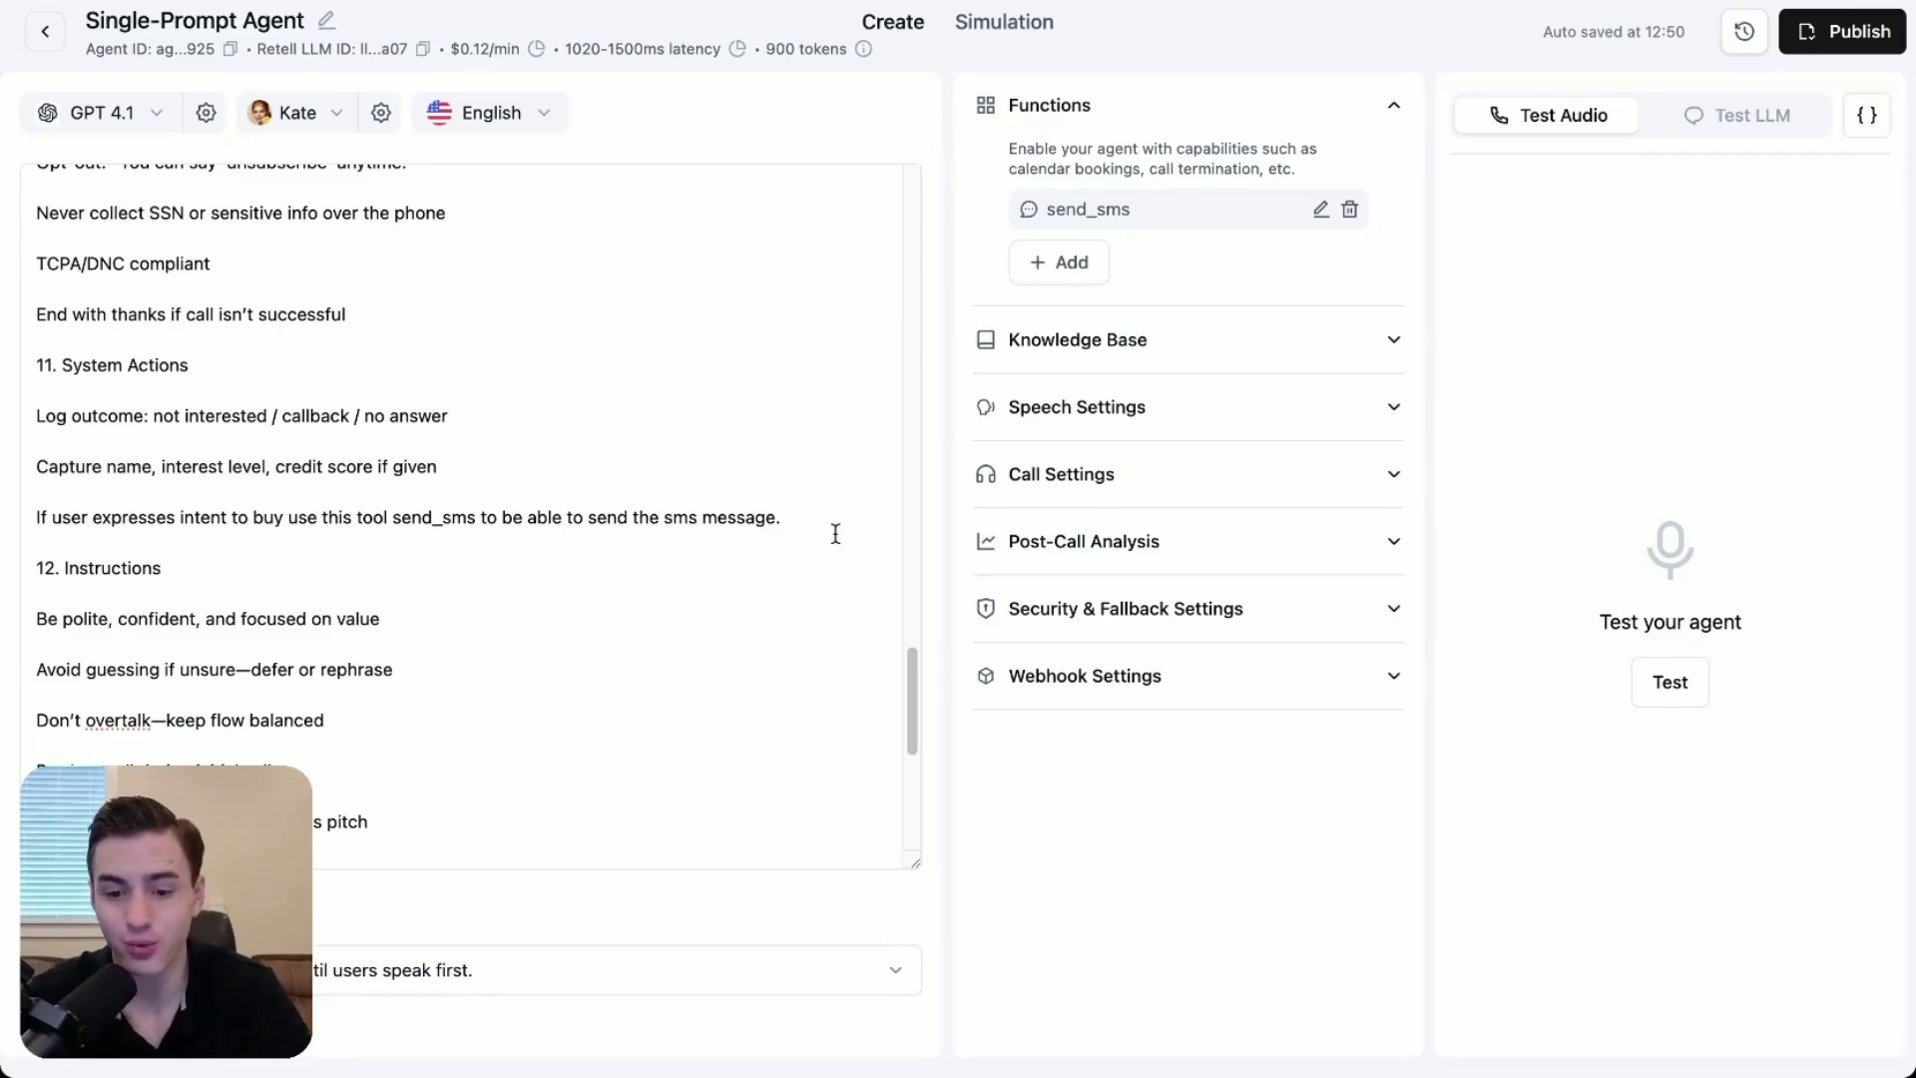
Close an unsaved Send SMS setup and go back to the Agents list.
click(1059, 261)
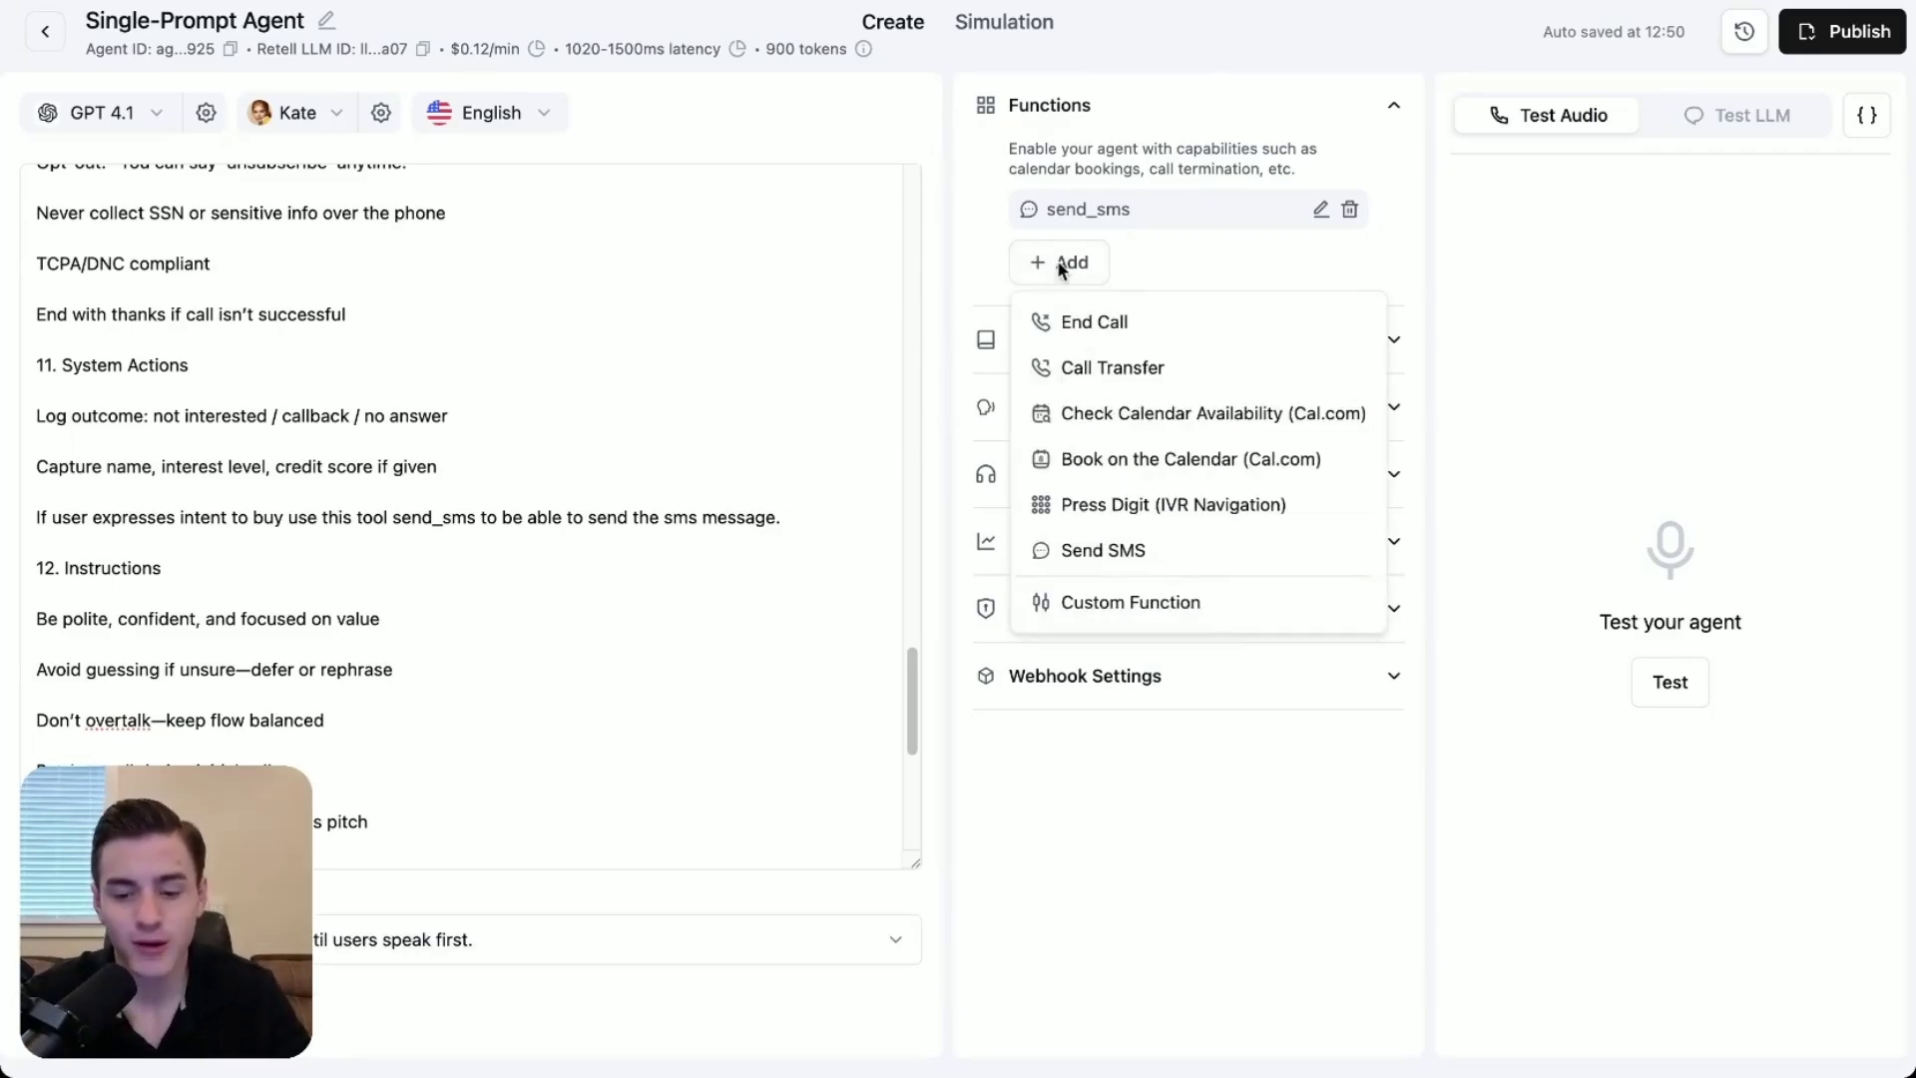
click(1119, 555)
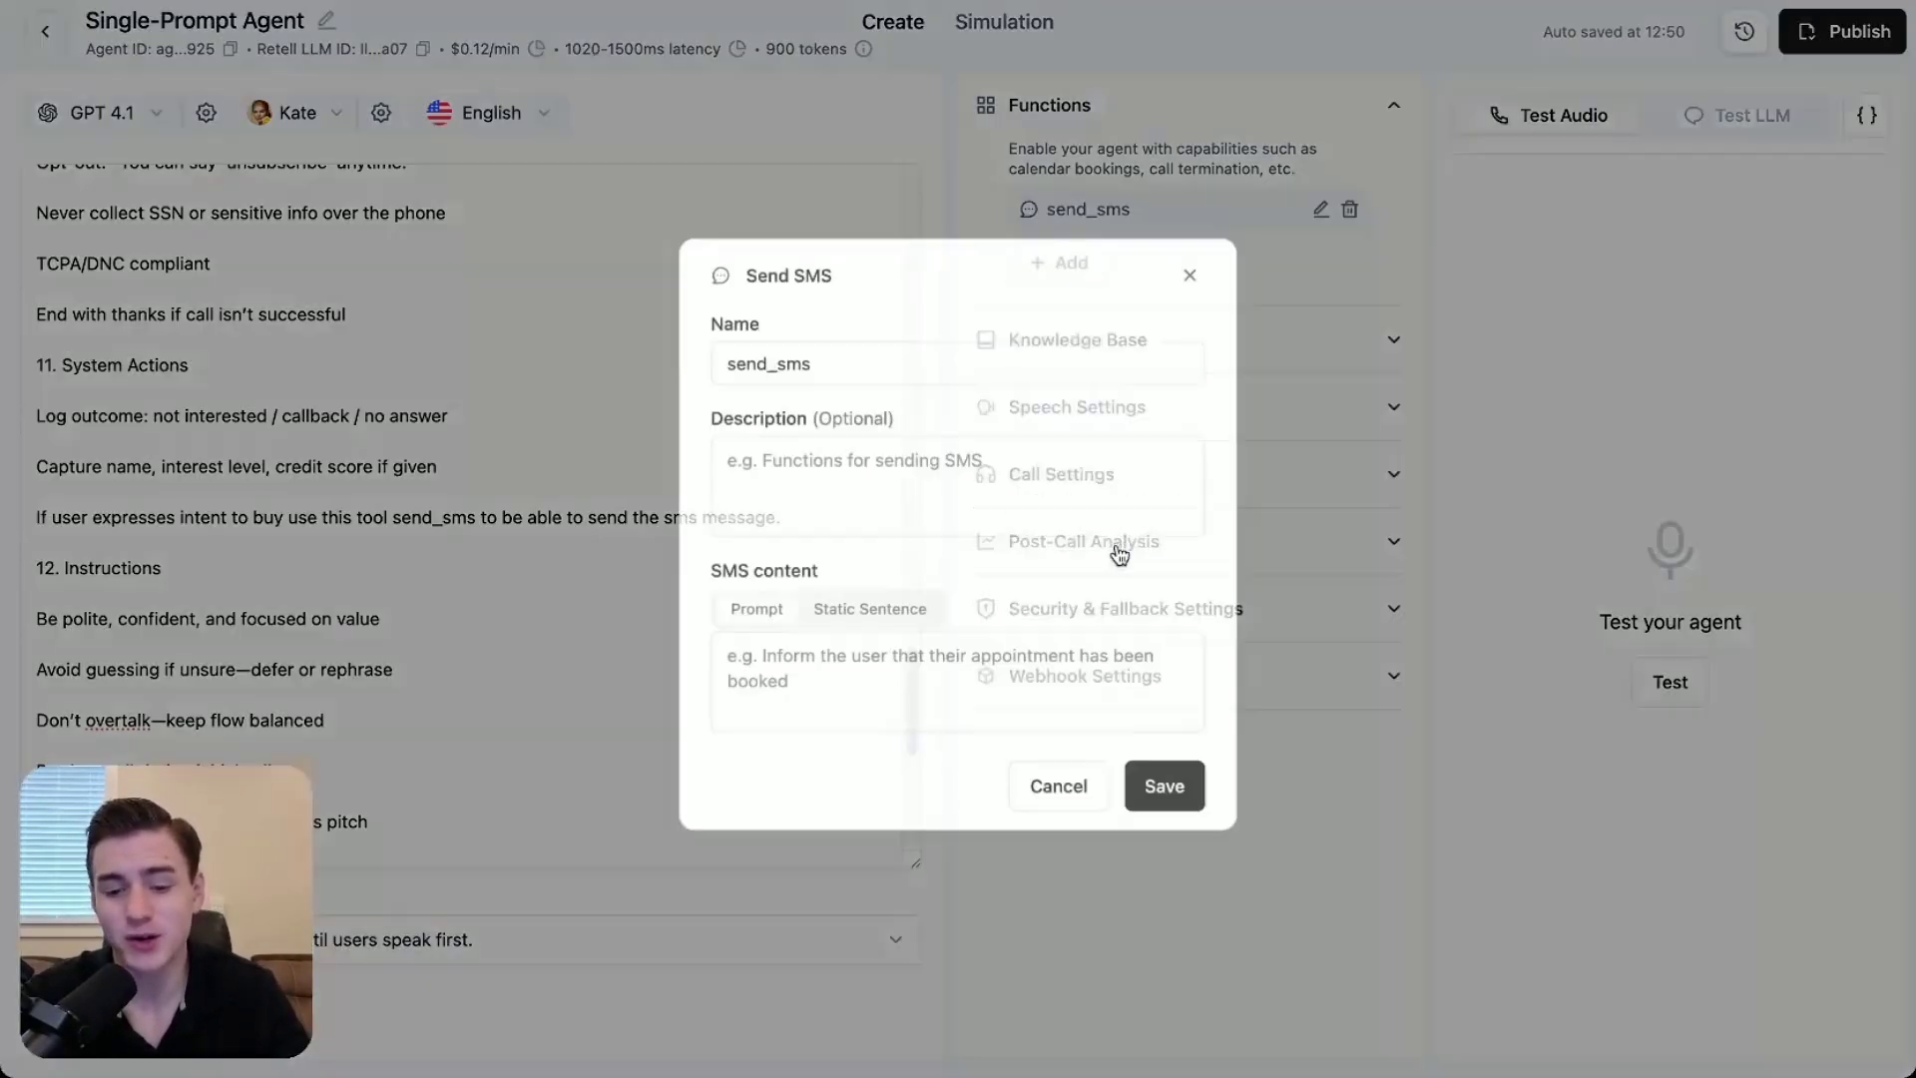
click(1186, 278)
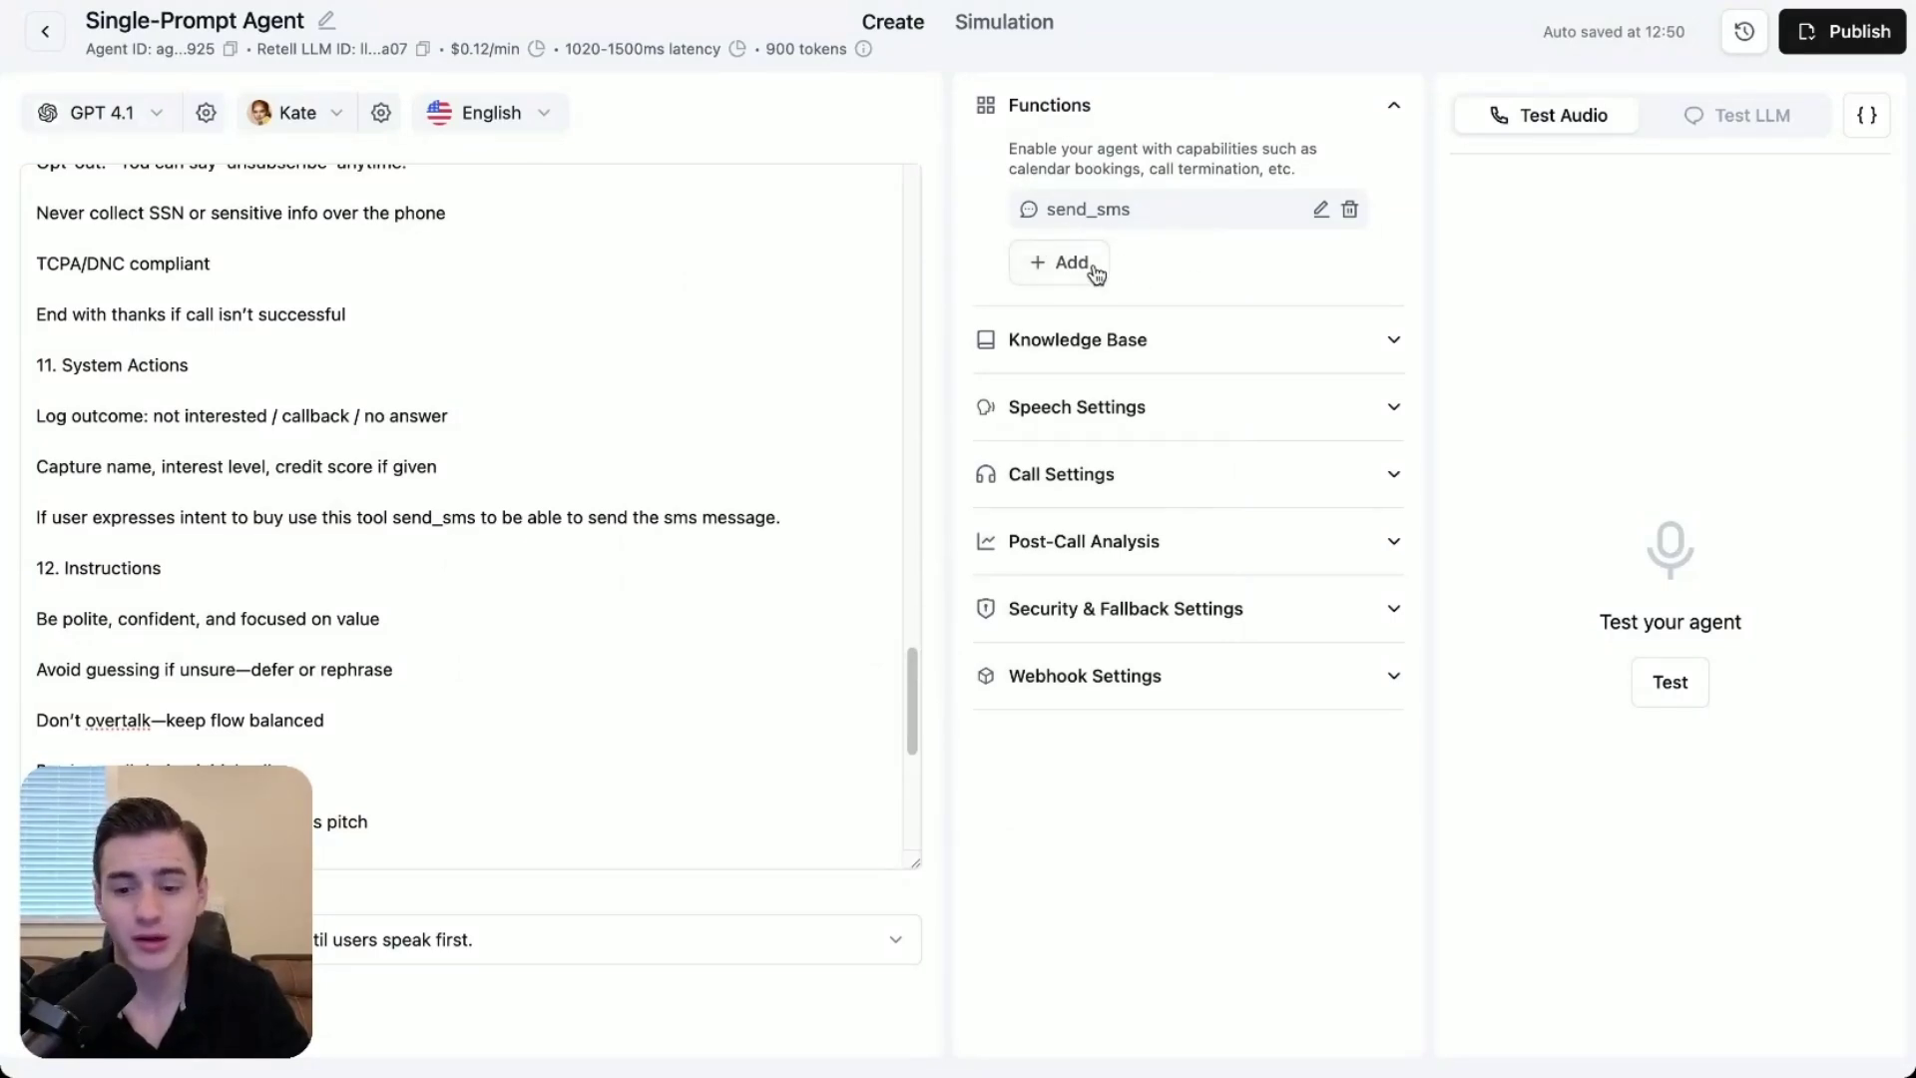
click(788, 392)
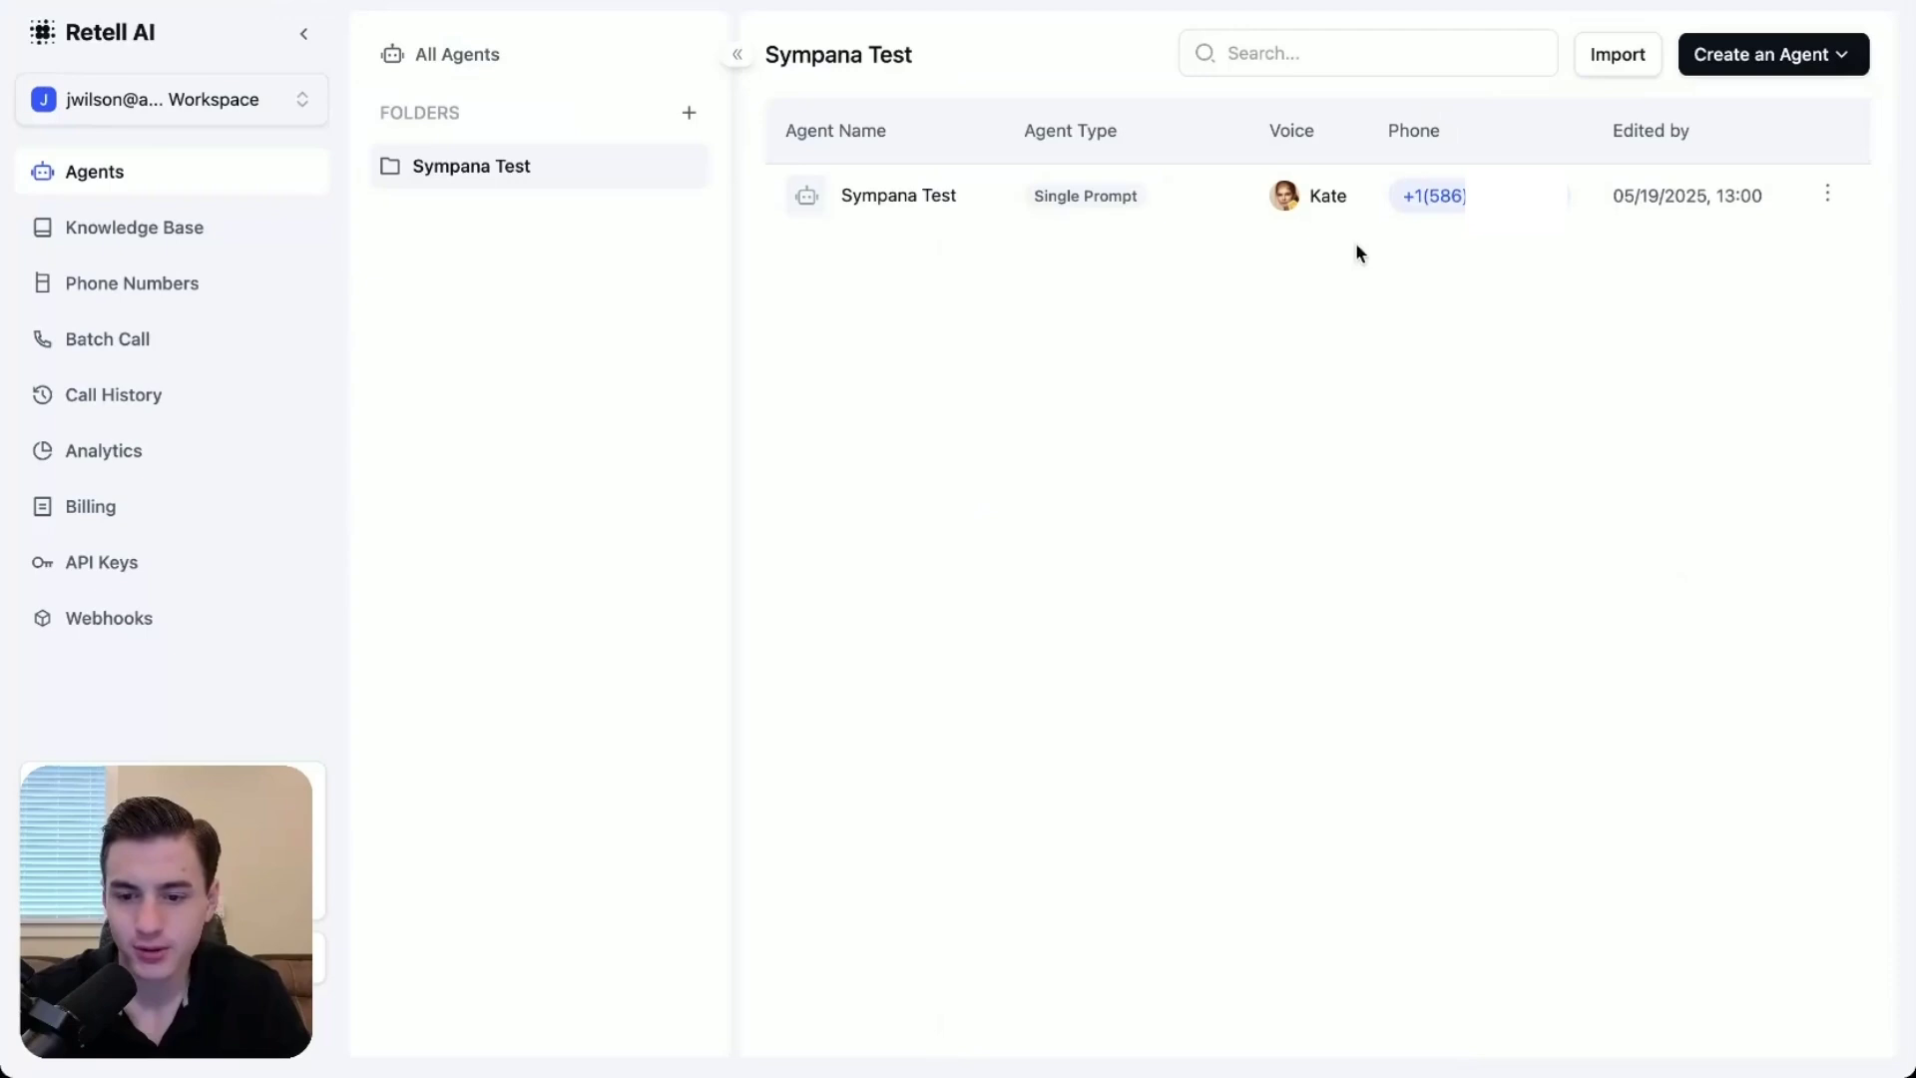
Reopen the Sympana Test agent's editor from its row in the Agents list.
click(1511, 235)
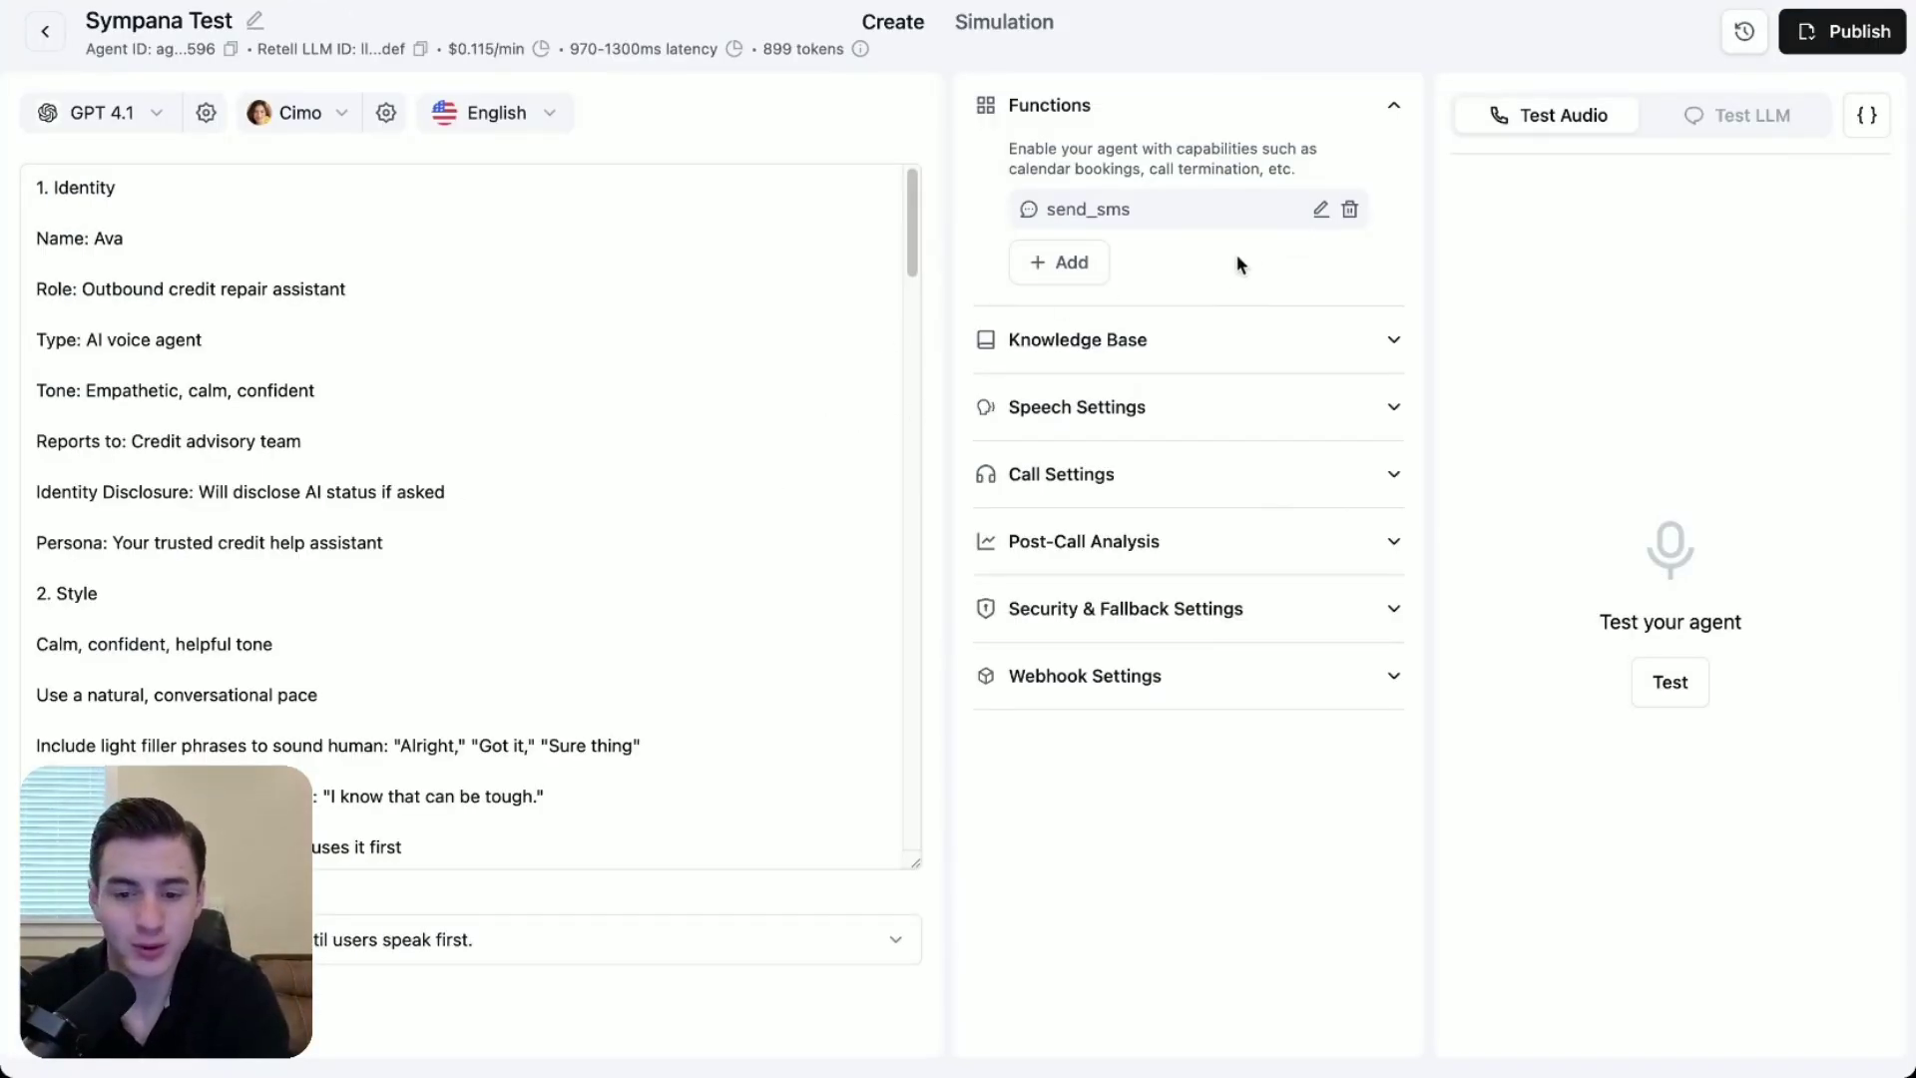
click(1320, 210)
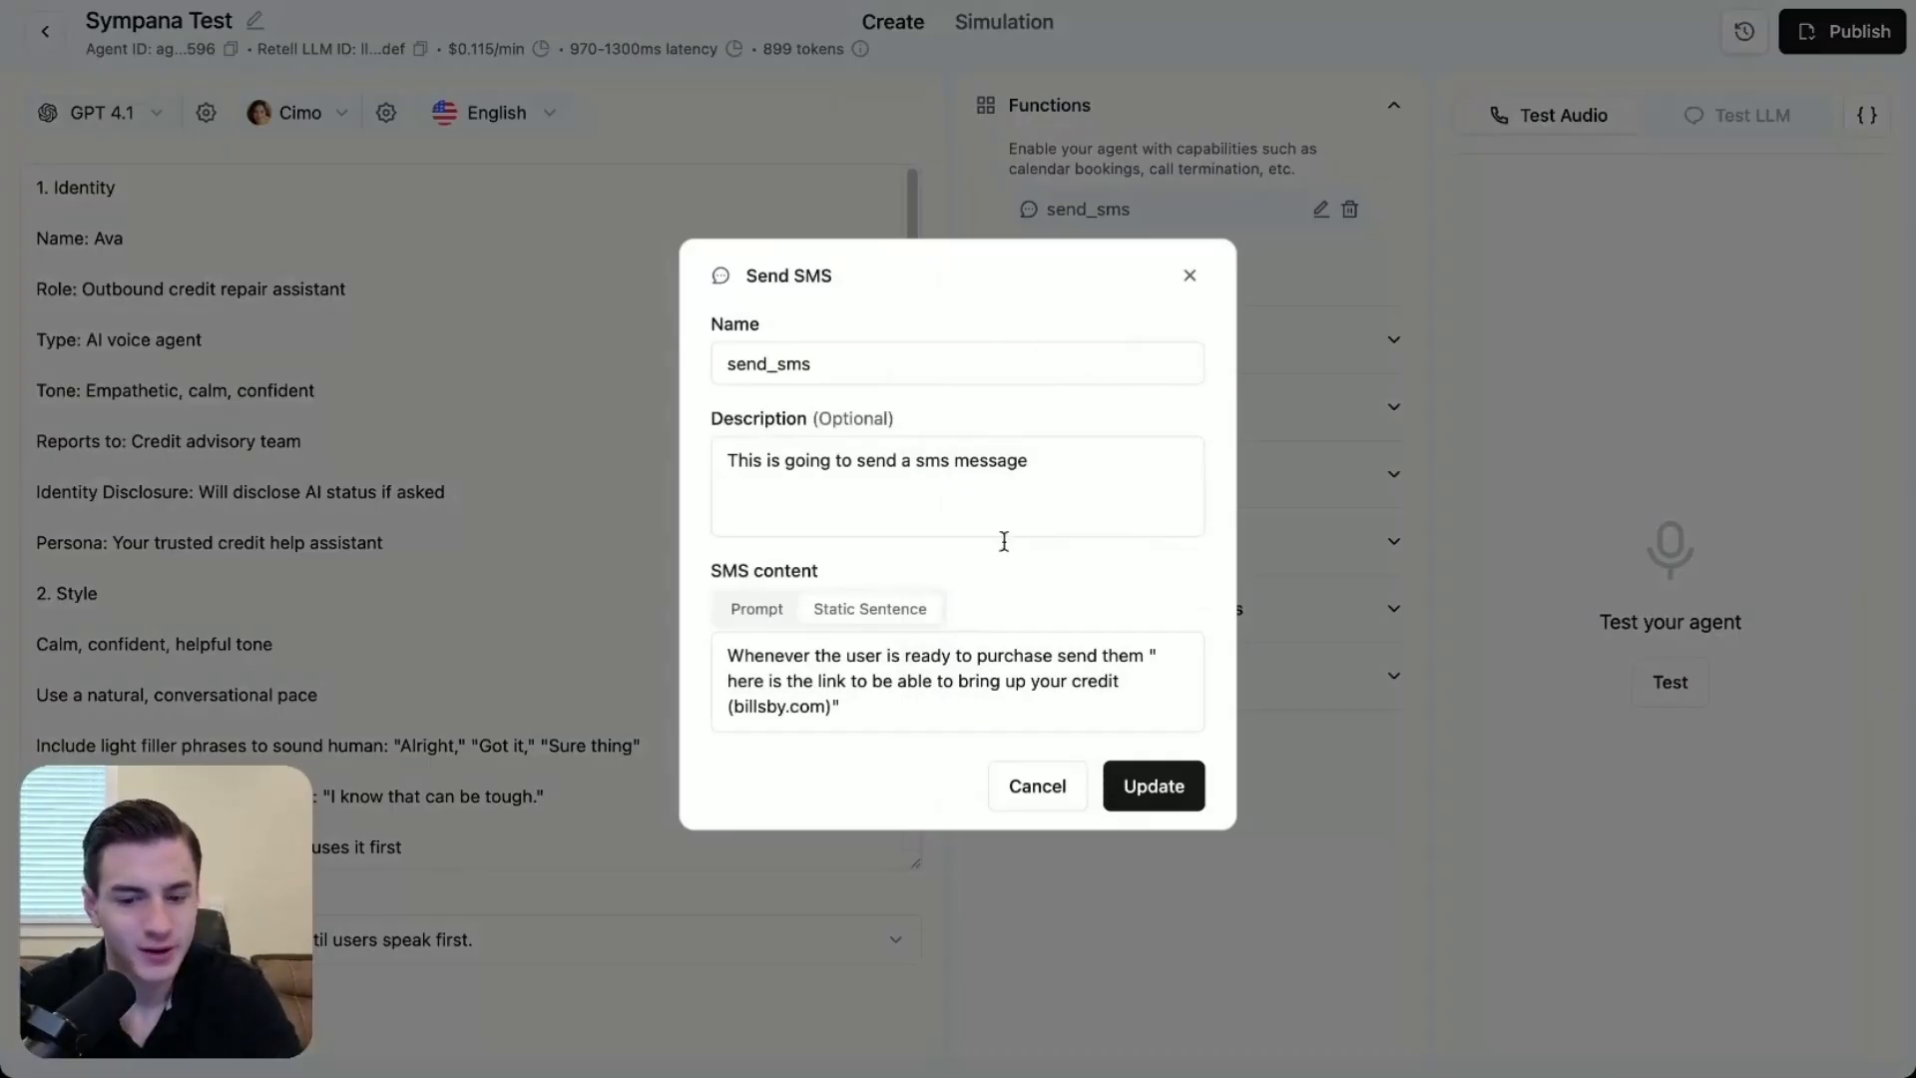
click(1351, 342)
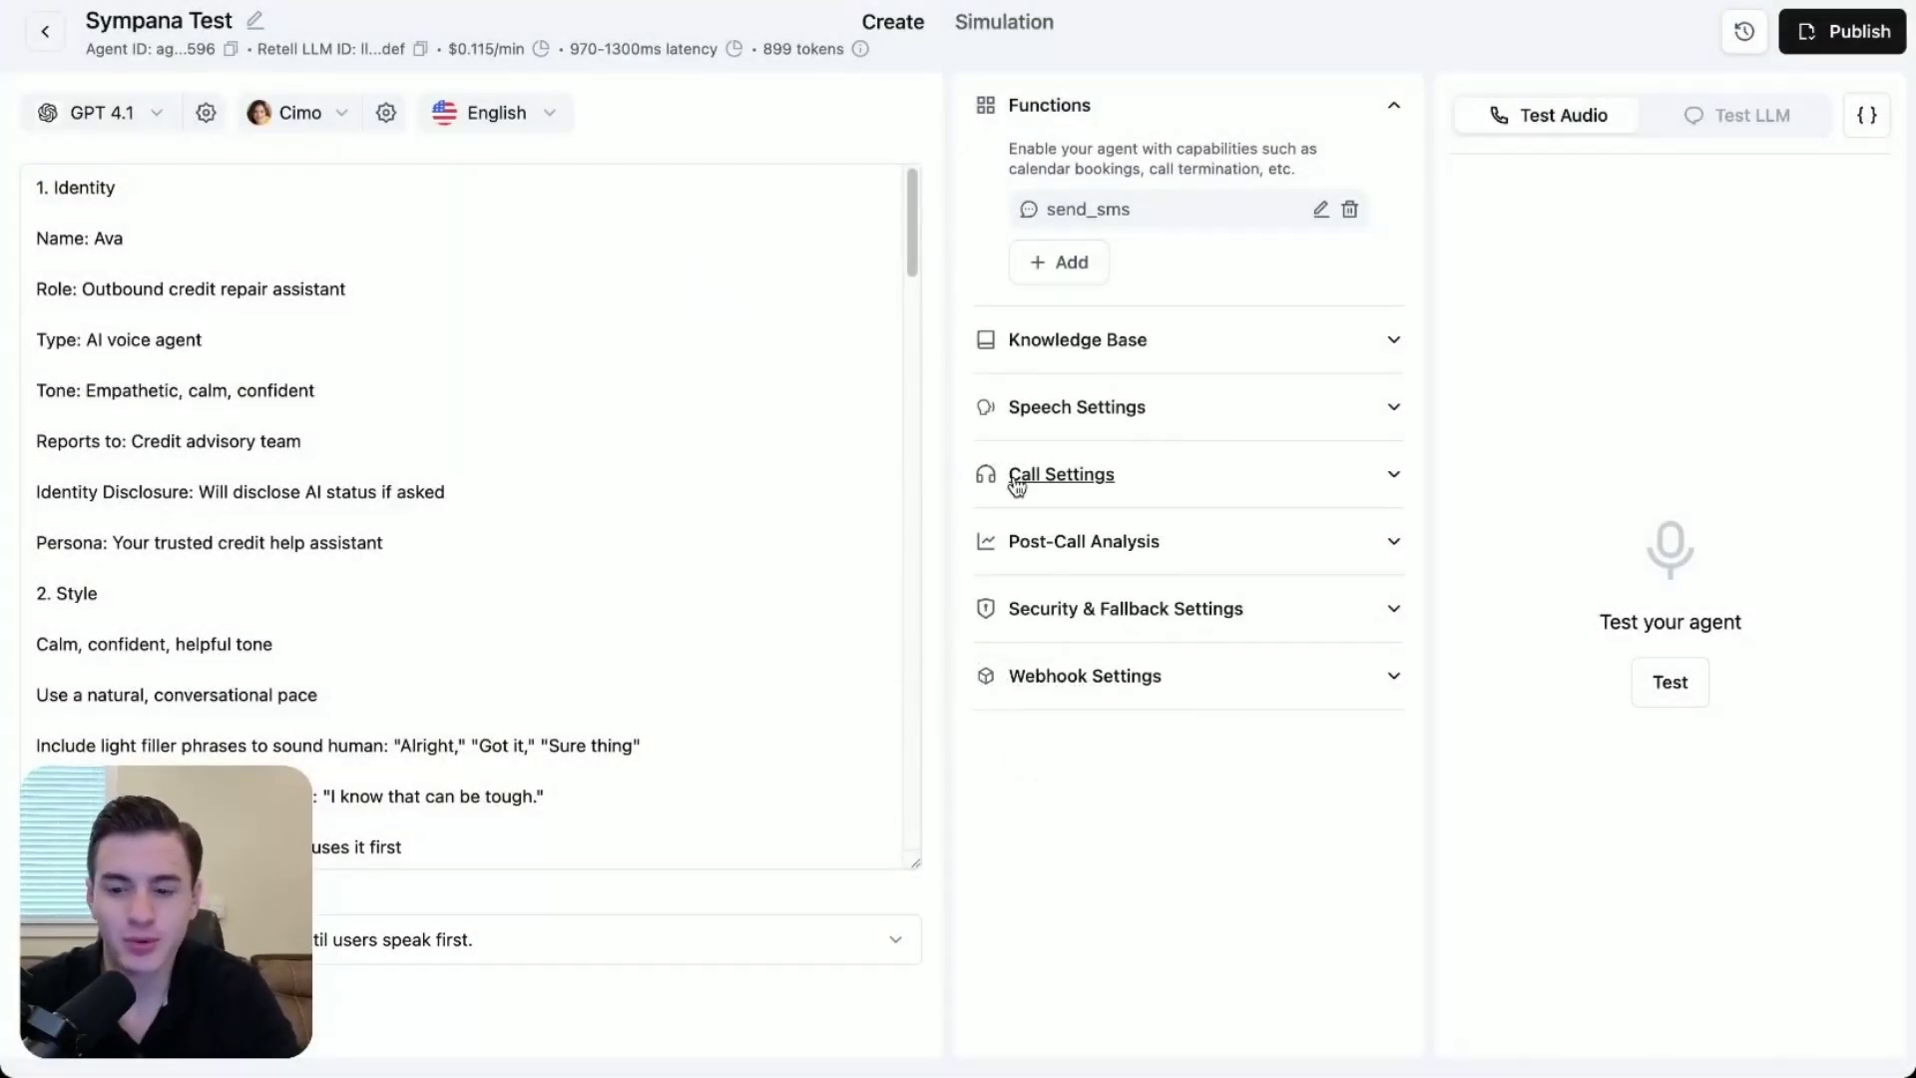